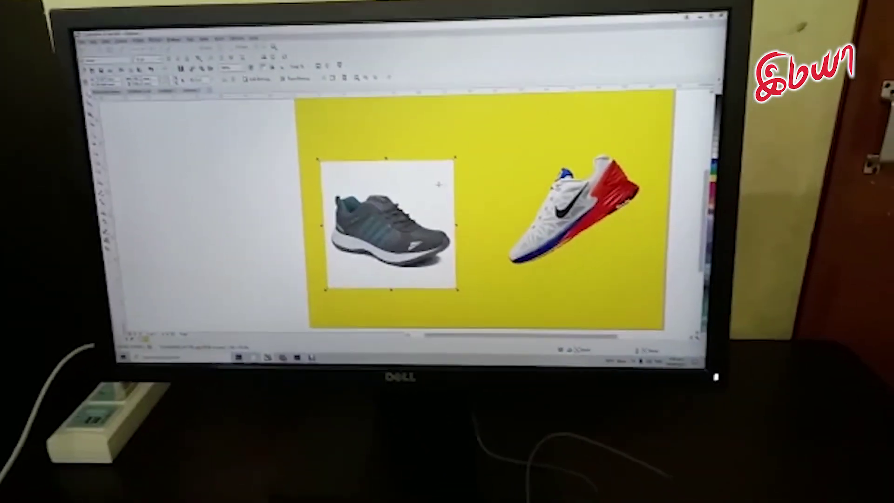
# - Move the red-and-white Nike shoe down in two nudges within the yellow CorelDRAW page
pyautogui.press('Tab')
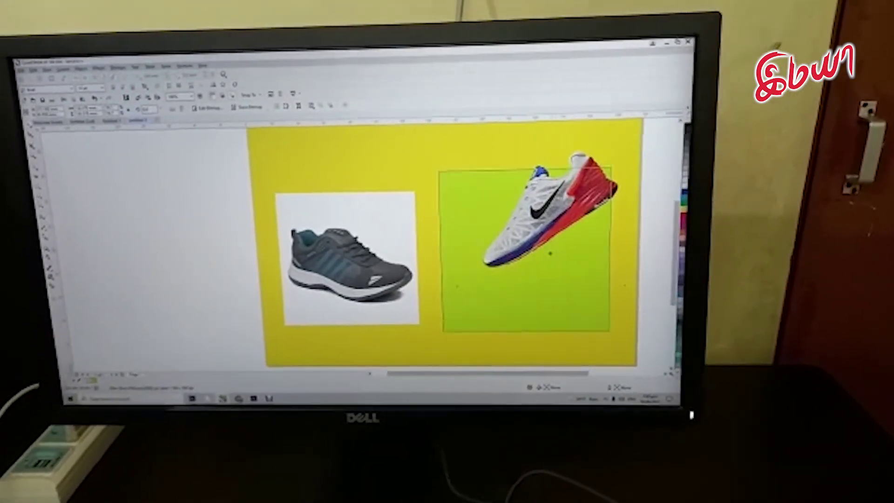
pyautogui.moveTo(544, 209); pyautogui.dragTo(539, 256)
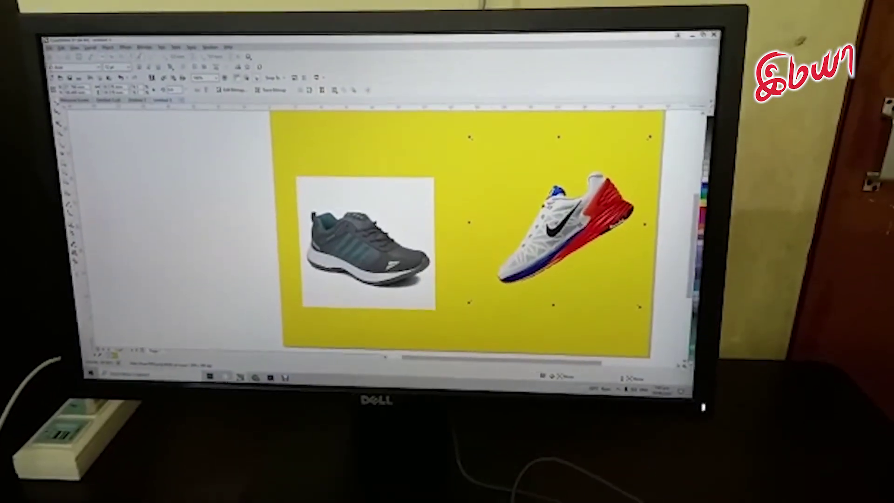
pyautogui.moveTo(565, 228); pyautogui.dragTo(565, 249)
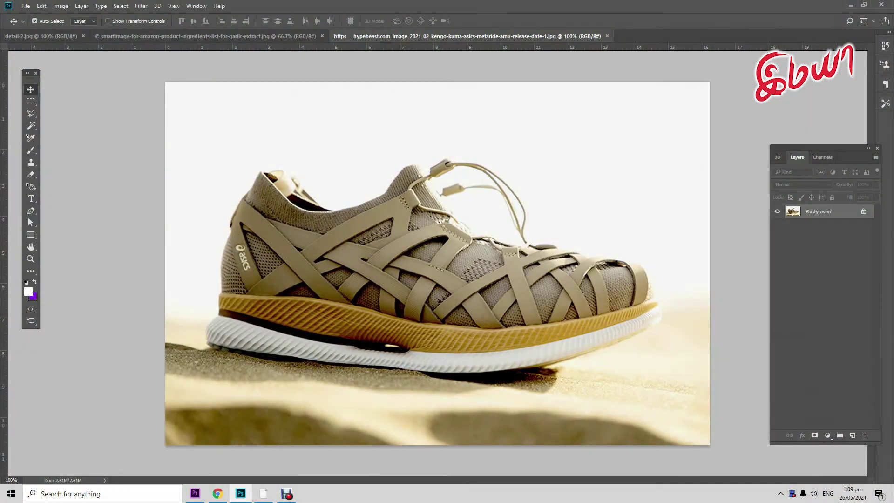
# - Convert the locked Background into an editable Layer 0 and zoom in on the heel
pyautogui.doubleClick(818, 211)
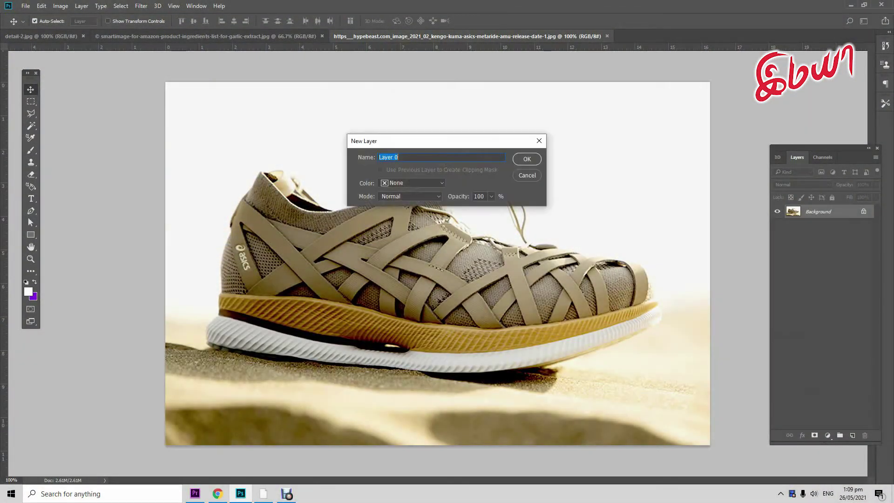
pyautogui.press('Return')
pyautogui.hotkey('ctrl', '+')
pyautogui.hotkey('ctrl', '+')
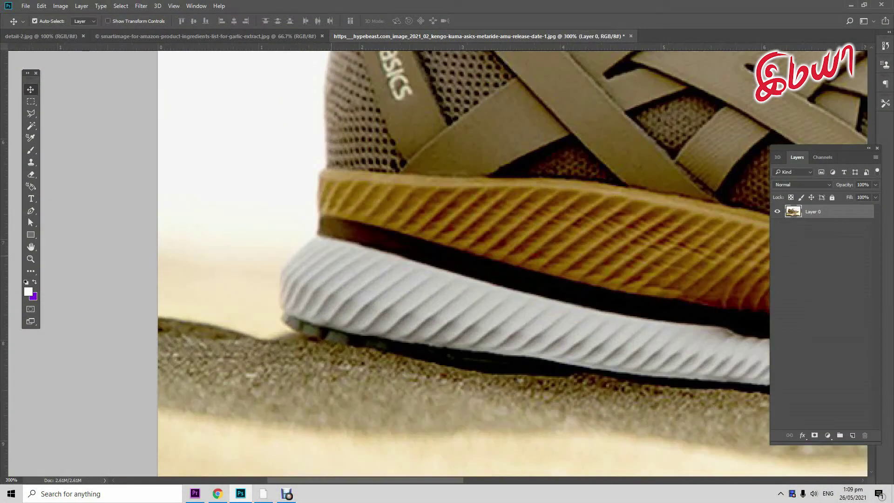
# - Start a Pen tool outline path up the Asics shoe's heel edge
pyautogui.press('p')
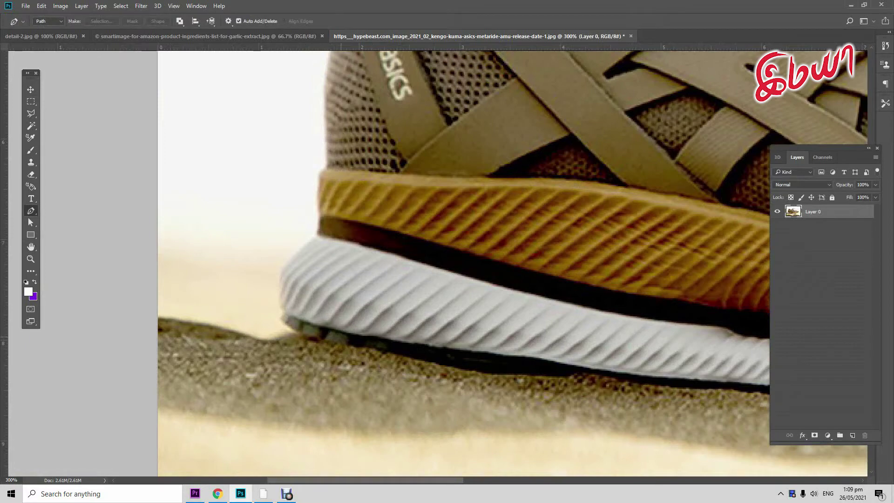
pyautogui.hotkey('ctrl', '+')
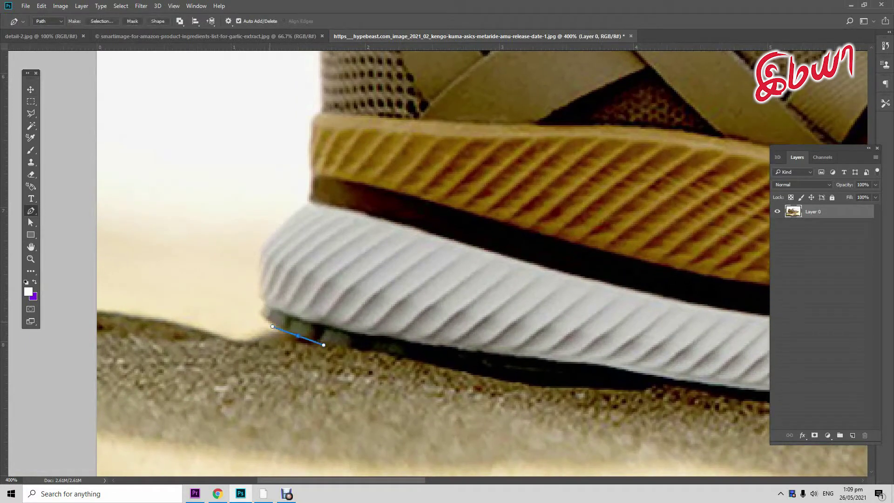
pyautogui.scroll(5, 479, 266)
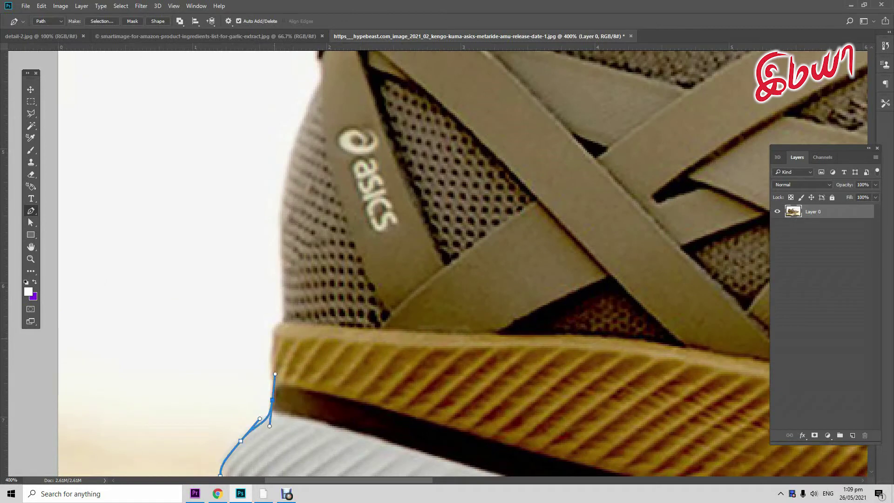
pyautogui.scroll(3, 460, 260)
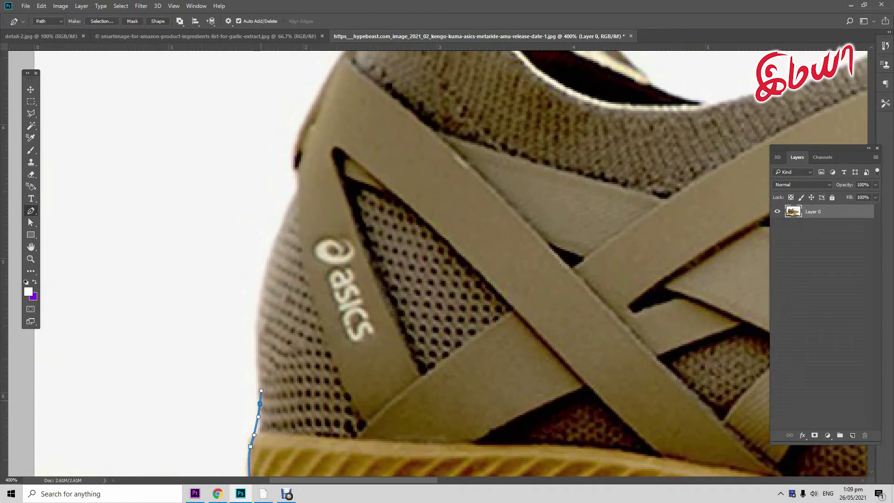
pyautogui.scroll(4, 480, 266)
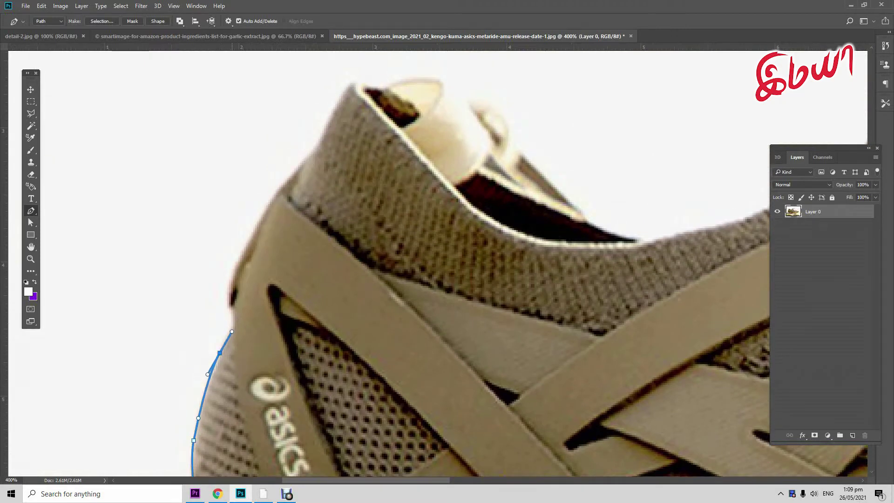
pyautogui.scroll(3, 480, 265)
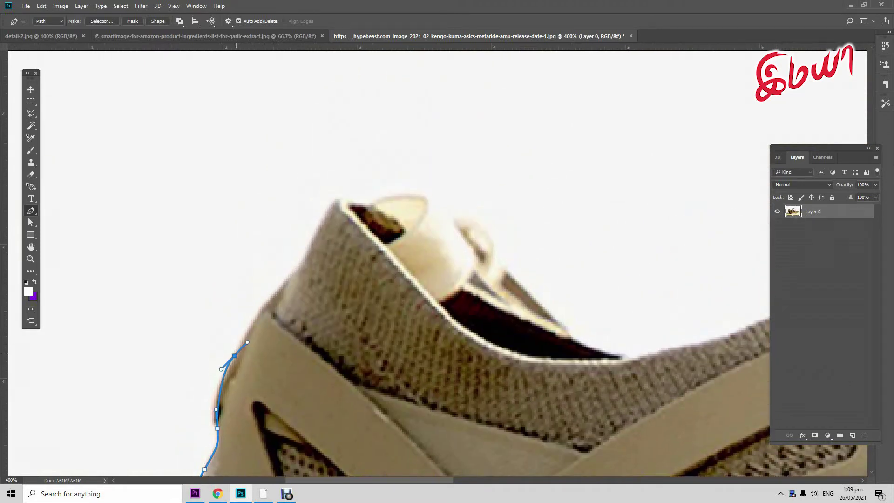
pyautogui.scroll(3, 479, 265)
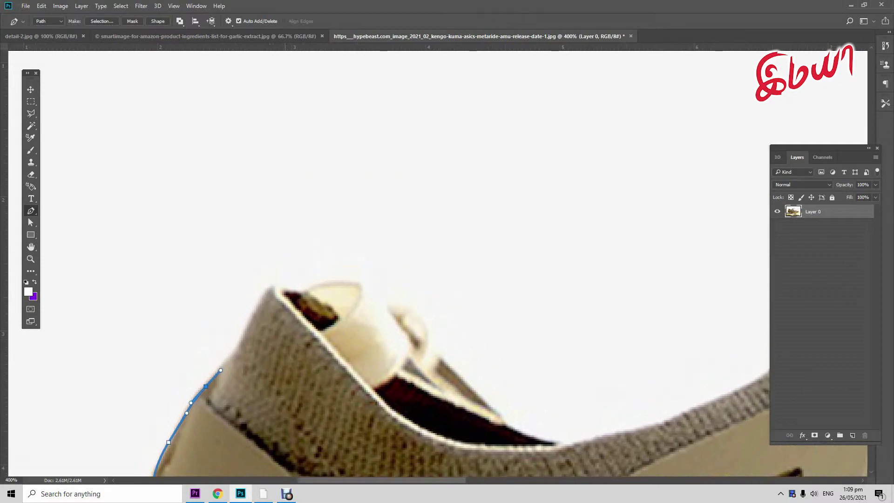
# - Extend the shoe outline path with curved anchors over the heel collar
pyautogui.moveTo(273, 292); pyautogui.dragTo(282, 291)
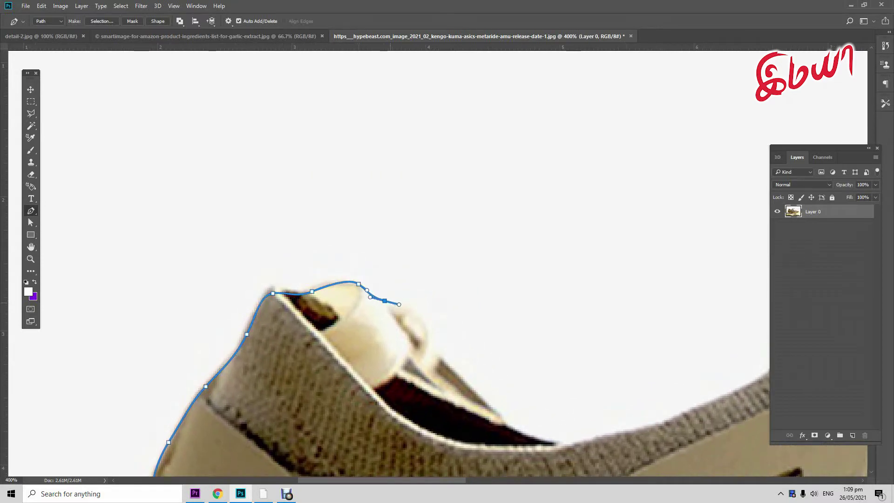
pyautogui.moveTo(414, 316)
pyautogui.mouseDown()
pyautogui.moveTo(420, 325)
pyautogui.moveTo(243, 176)
pyautogui.mouseUp()
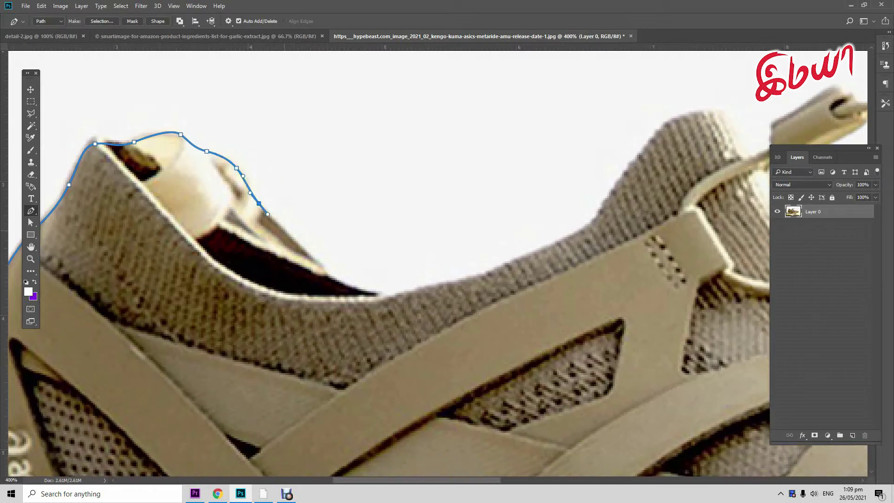
pyautogui.moveTo(446, 279)
pyautogui.mouseDown()
pyautogui.moveTo(275, 244)
pyautogui.moveTo(352, 221)
pyautogui.moveTo(218, 303)
pyautogui.mouseUp()
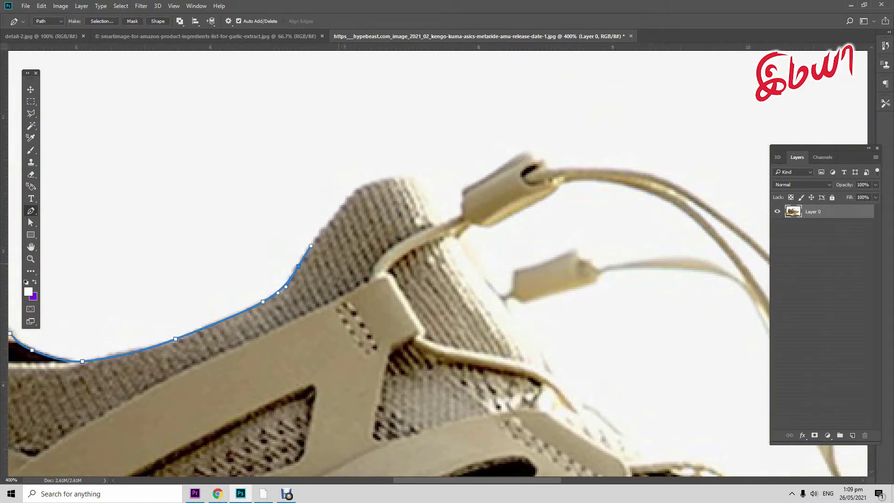
pyautogui.moveTo(419, 233); pyautogui.dragTo(344, 375)
pyautogui.moveTo(325, 302)
pyautogui.mouseDown()
pyautogui.moveTo(356, 339)
pyautogui.moveTo(229, 309)
pyautogui.mouseUp()
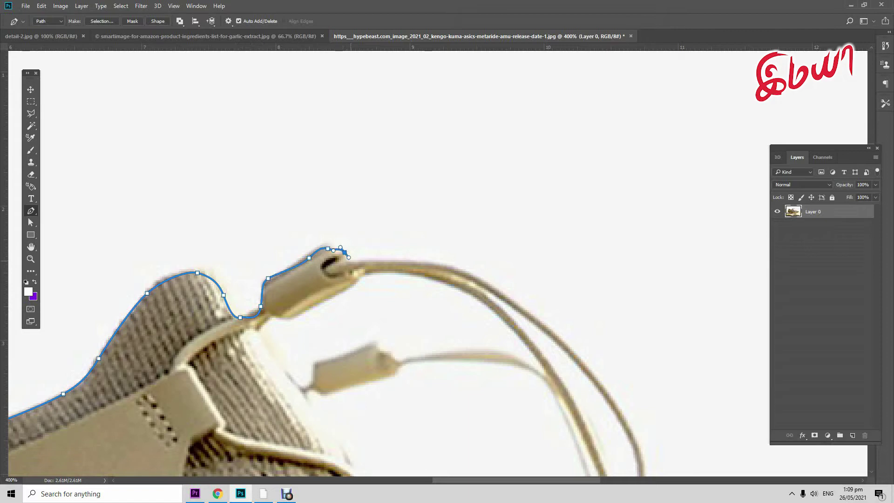
# - Continue the path around the lace loop and along the top of the toe
pyautogui.moveTo(419, 279)
pyautogui.mouseDown()
pyautogui.moveTo(249, 180)
pyautogui.moveTo(318, 185)
pyautogui.moveTo(172, 148)
pyautogui.moveTo(195, 164)
pyautogui.mouseUp()
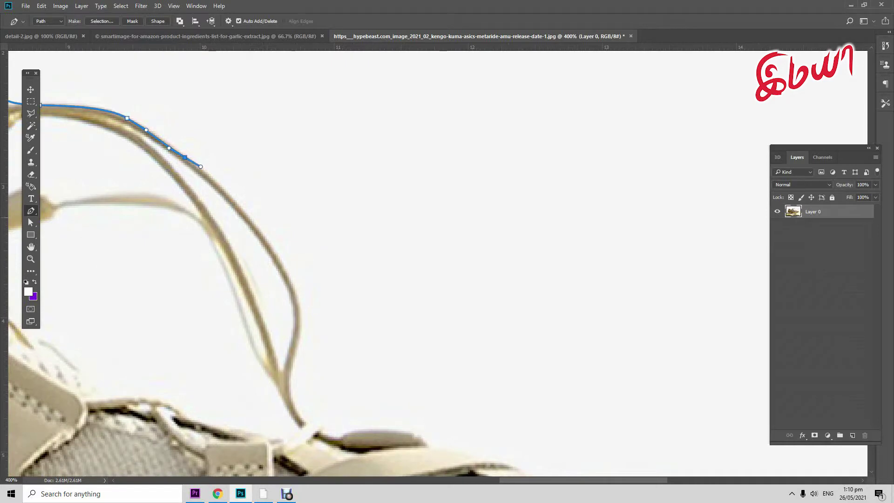
pyautogui.moveTo(235, 200); pyautogui.dragTo(237, 203)
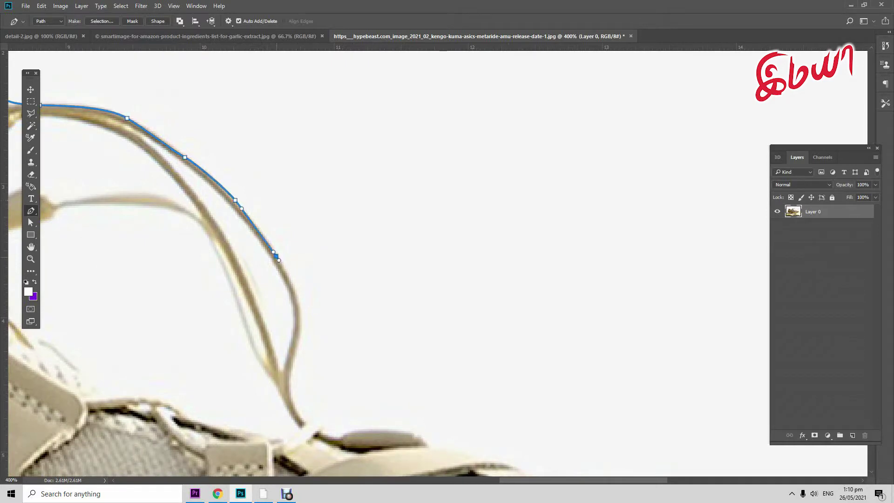
pyautogui.moveTo(279, 260); pyautogui.dragTo(221, 119)
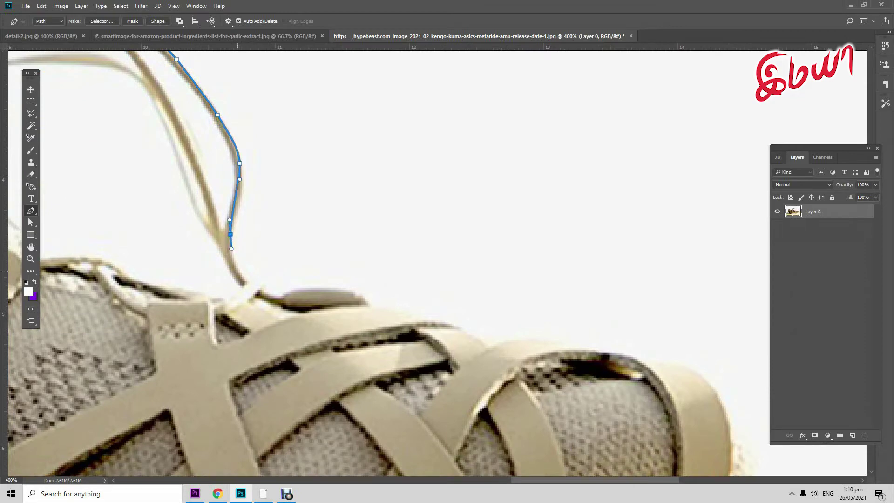
pyautogui.moveTo(238, 271)
pyautogui.mouseDown()
pyautogui.moveTo(242, 277)
pyautogui.moveTo(94, 192)
pyautogui.mouseUp()
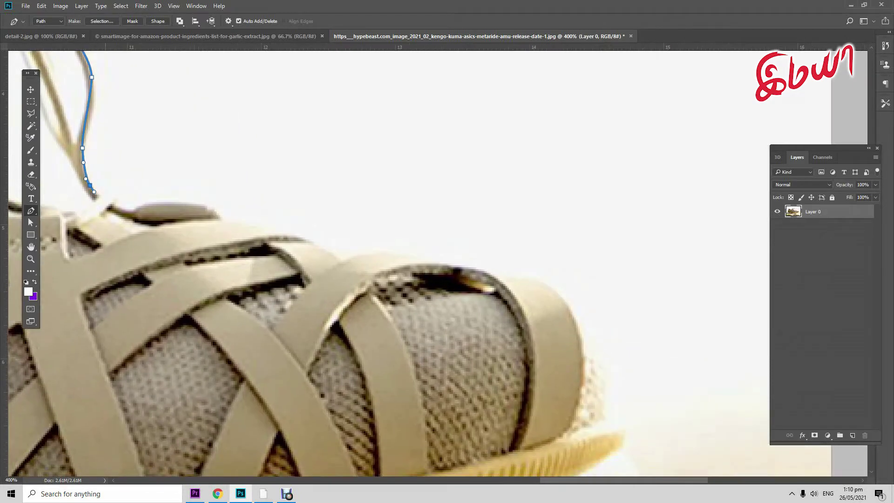
pyautogui.click(114, 203)
pyautogui.moveTo(142, 207)
pyautogui.mouseDown()
pyautogui.moveTo(211, 213)
pyautogui.moveTo(186, 150)
pyautogui.moveTo(223, 164)
pyautogui.mouseUp()
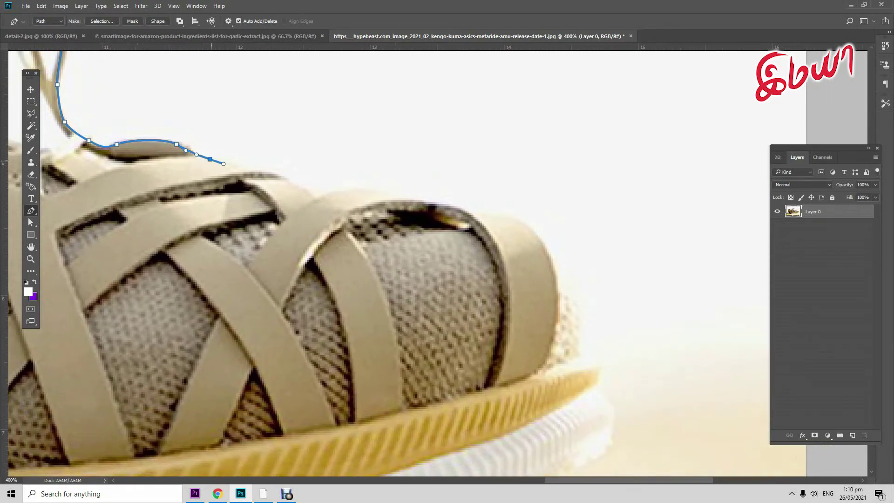
pyautogui.click(320, 199)
pyautogui.moveTo(320, 198); pyautogui.dragTo(172, 277)
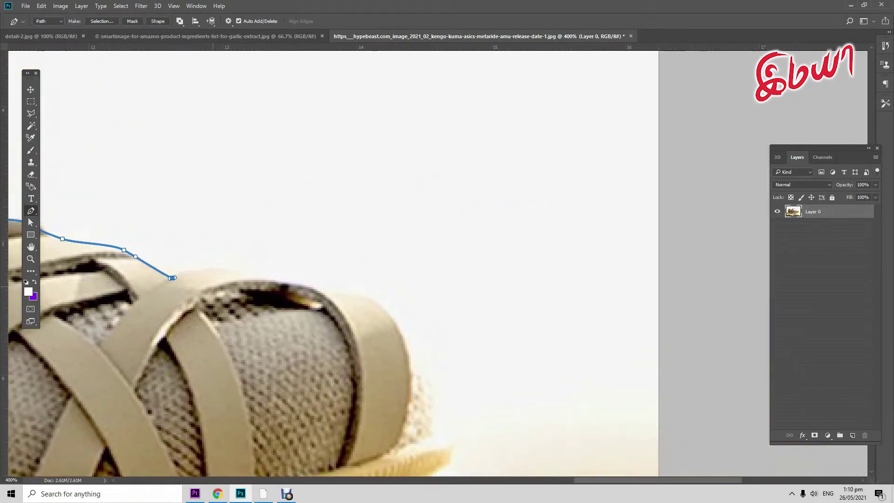
# - Trace the outline over the top of the toe and around its front tip
pyautogui.moveTo(301, 278); pyautogui.dragTo(207, 160)
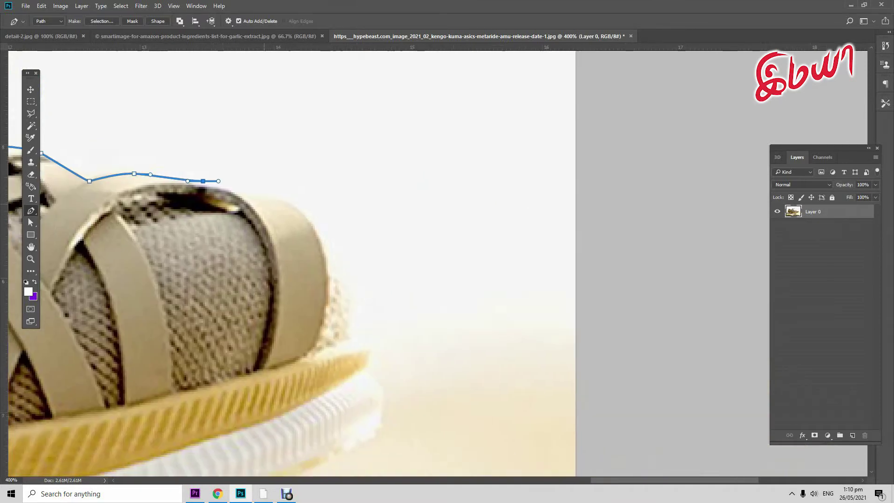
pyautogui.moveTo(276, 182); pyautogui.dragTo(288, 190)
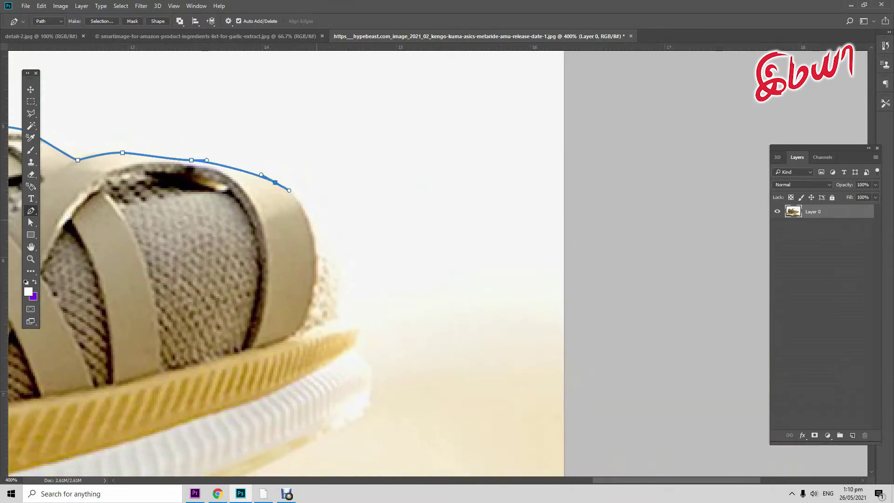
pyautogui.moveTo(321, 238); pyautogui.dragTo(242, 122)
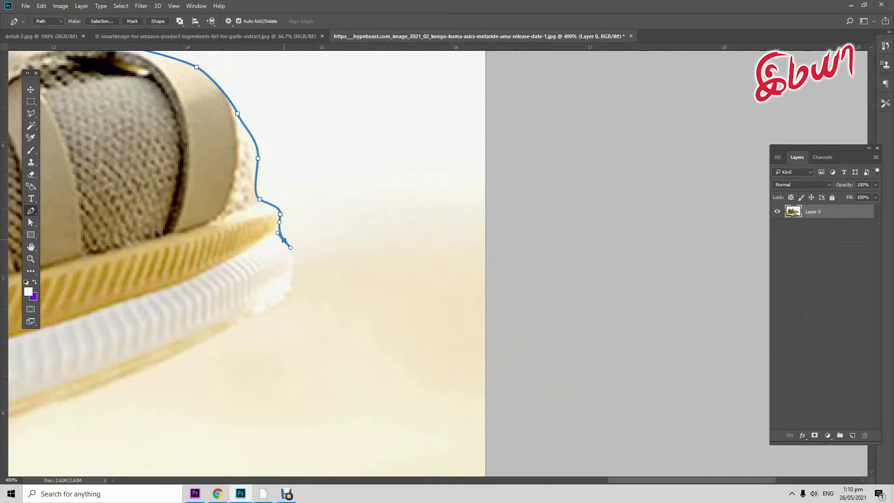
pyautogui.moveTo(290, 248)
pyautogui.mouseDown()
pyautogui.moveTo(343, 167)
pyautogui.moveTo(454, 173)
pyautogui.mouseUp()
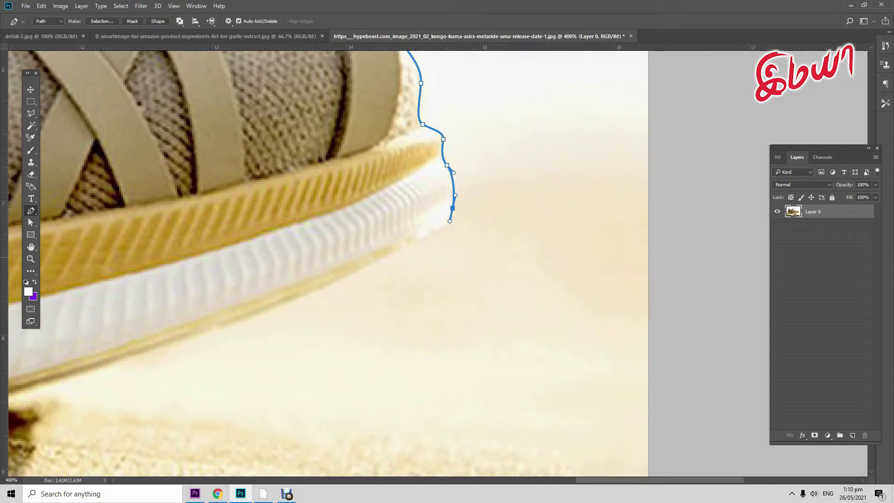
pyautogui.moveTo(367, 262)
pyautogui.mouseDown()
pyautogui.moveTo(340, 275)
pyautogui.moveTo(542, 226)
pyautogui.mouseUp()
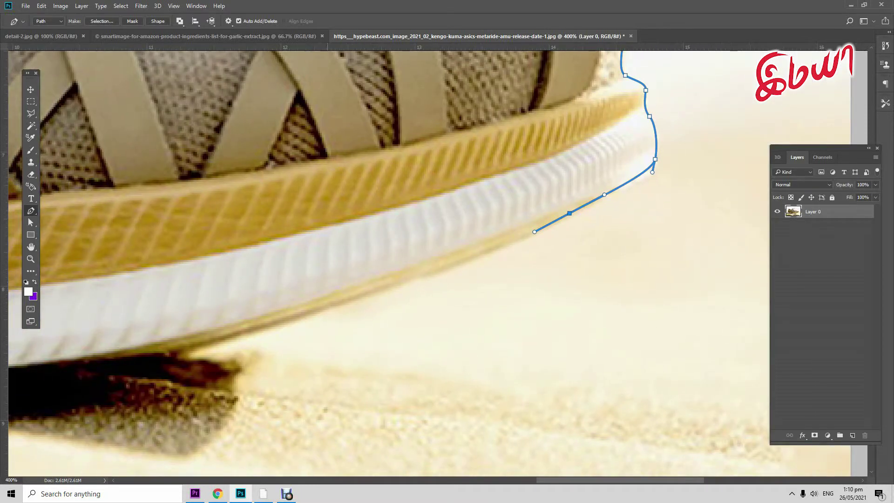
# - Continue the outline along the sole's bottom edge back to the heel
pyautogui.moveTo(301, 312)
pyautogui.mouseDown()
pyautogui.moveTo(241, 329)
pyautogui.moveTo(500, 282)
pyautogui.mouseUp()
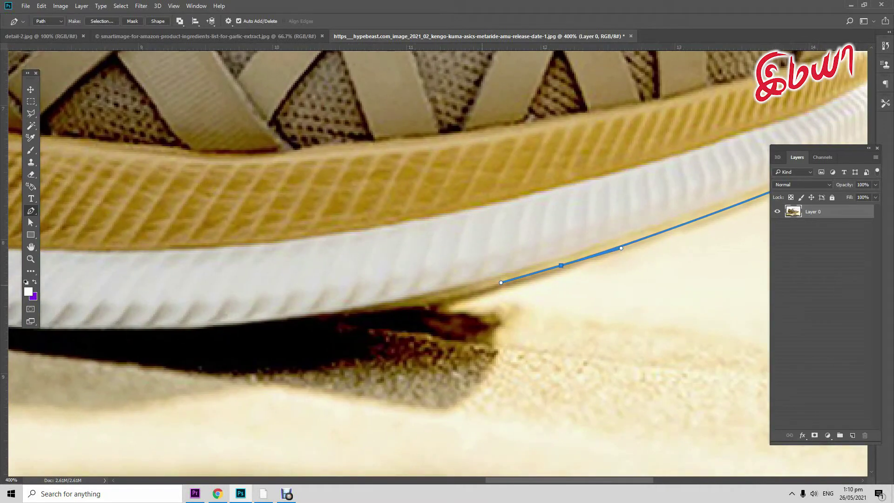
pyautogui.moveTo(372, 310); pyautogui.dragTo(336, 310)
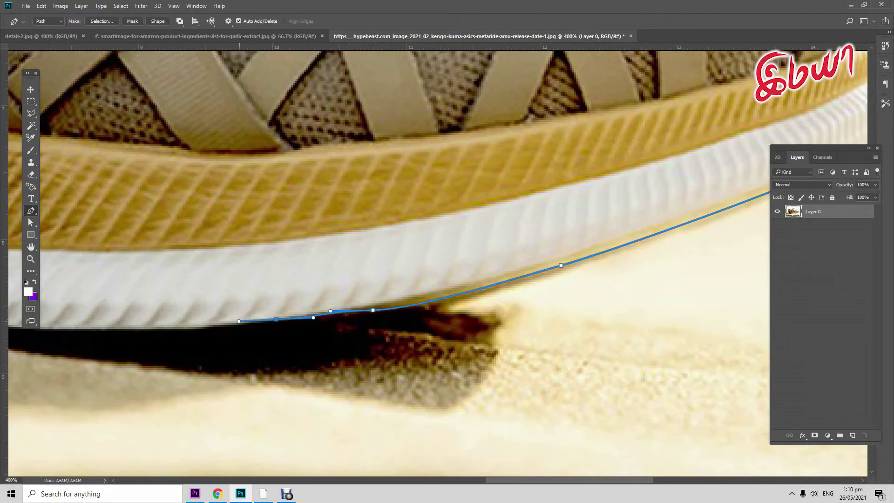
pyautogui.moveTo(279, 303); pyautogui.dragTo(565, 260)
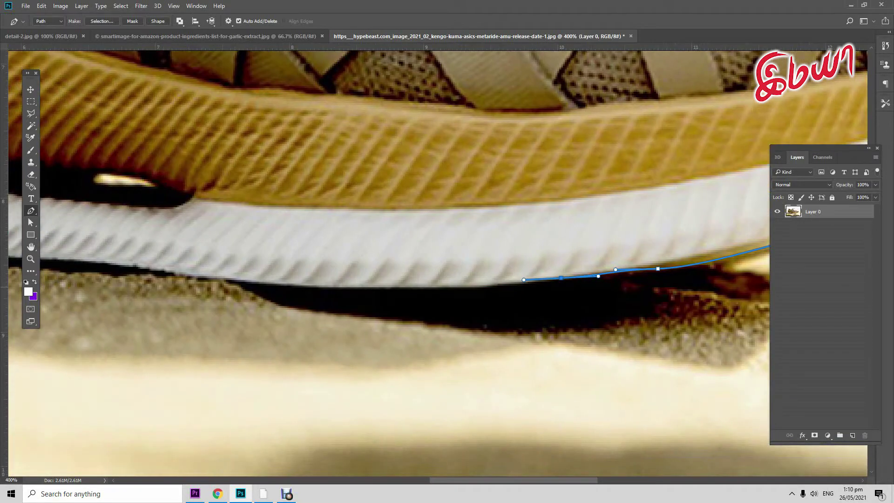
pyautogui.moveTo(440, 284); pyautogui.dragTo(385, 284)
pyautogui.moveTo(264, 283)
pyautogui.mouseDown()
pyautogui.moveTo(214, 279)
pyautogui.moveTo(538, 292)
pyautogui.mouseUp()
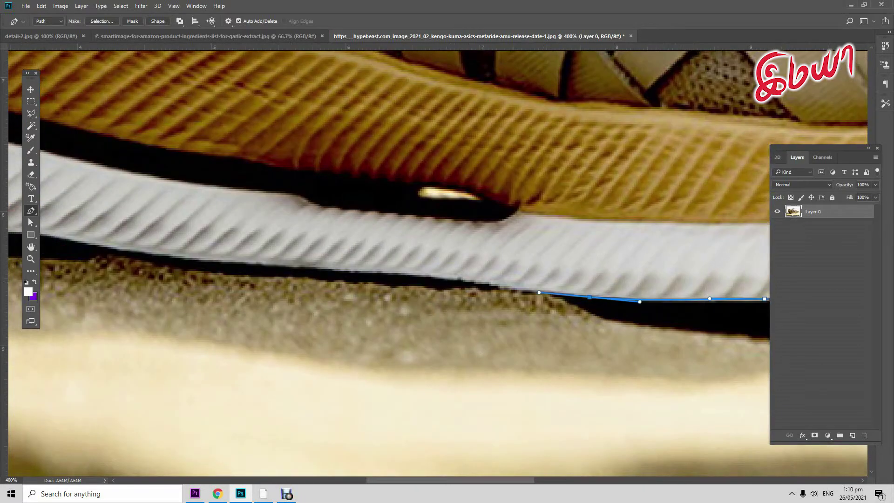
pyautogui.moveTo(477, 278); pyautogui.dragTo(441, 273)
pyautogui.moveTo(310, 270)
pyautogui.mouseDown()
pyautogui.moveTo(266, 268)
pyautogui.moveTo(512, 280)
pyautogui.mouseUp()
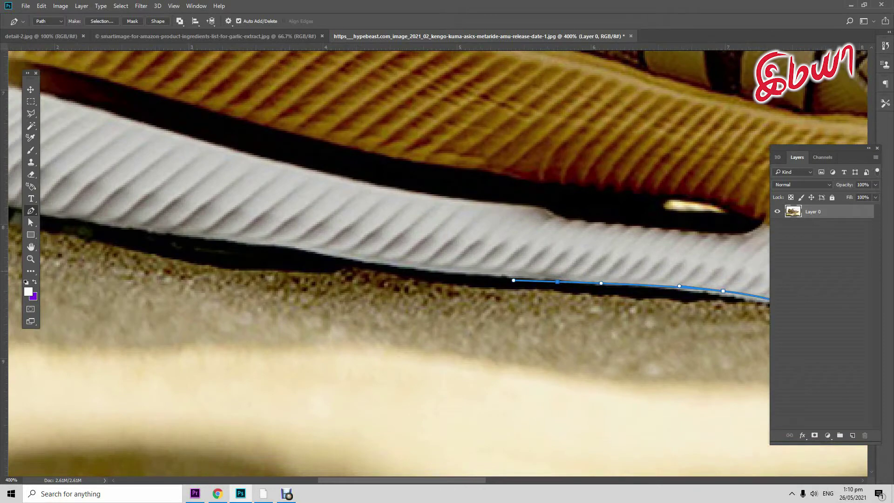
pyautogui.moveTo(431, 270); pyautogui.dragTo(375, 265)
pyautogui.moveTo(302, 248)
pyautogui.mouseDown()
pyautogui.moveTo(285, 243)
pyautogui.moveTo(574, 308)
pyautogui.moveTo(342, 195)
pyautogui.mouseUp()
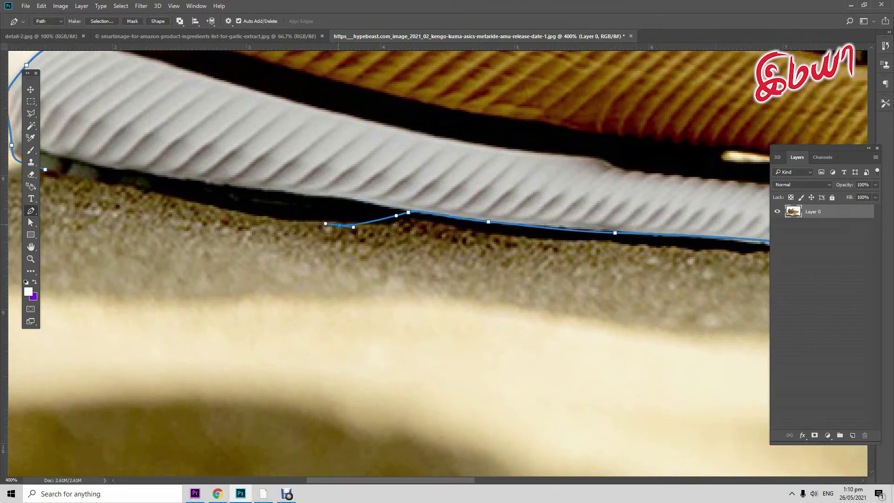
pyautogui.moveTo(342, 195); pyautogui.dragTo(453, 206)
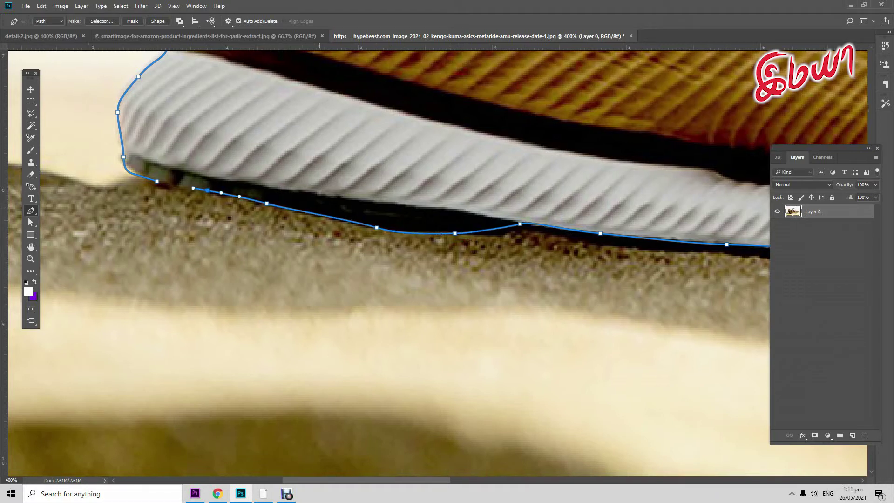
pyautogui.moveTo(473, 247); pyautogui.dragTo(580, 320)
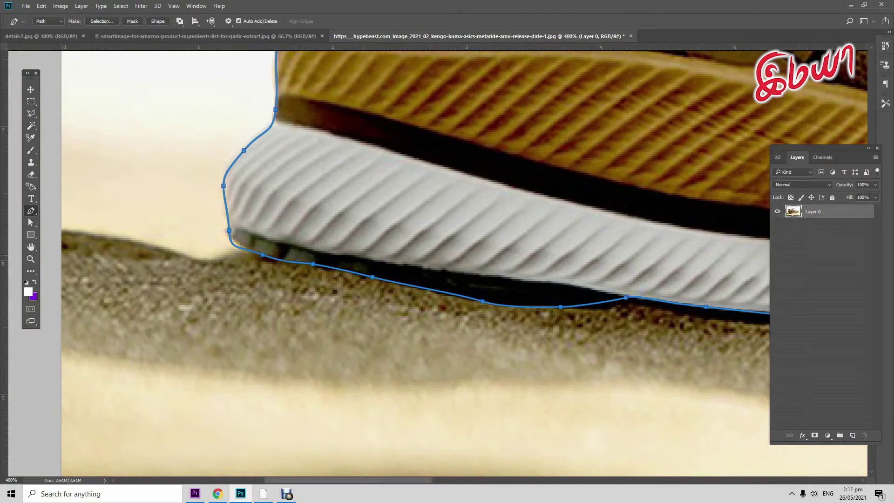
# - Turn the shoe path into a selection, invert it, delete the background, and fit the view
pyautogui.rightClick(225, 130)
pyautogui.click(251, 194)
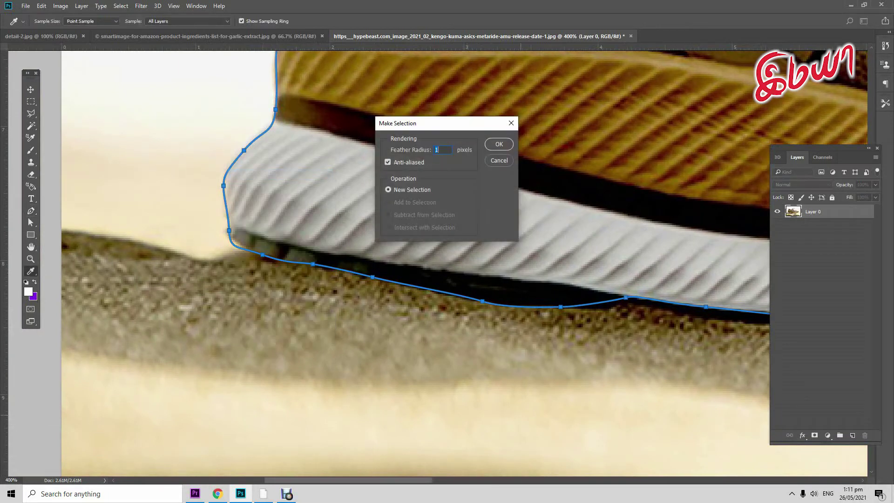
pyautogui.press('Return')
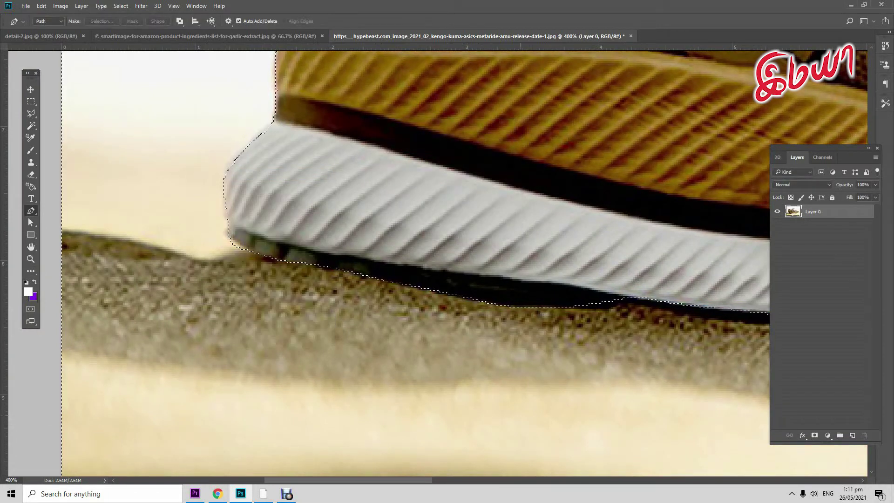
pyautogui.hotkey('ctrl', 'shift', 'i')
pyautogui.press('Delete')
pyautogui.hotkey('ctrl', 'd')
pyautogui.hotkey('ctrl', '0')
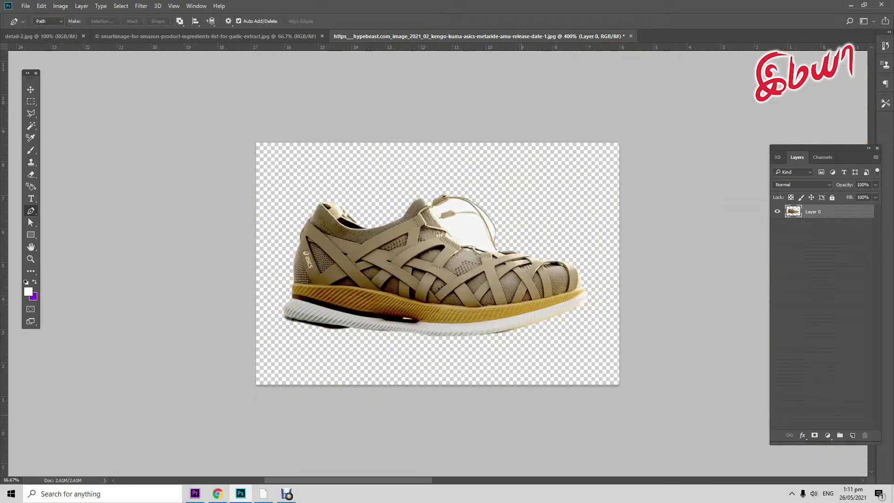
pyautogui.hotkey('ctrl', '-')
# - Zoom in and pen-trace a closed outline around the white gap in the lace loop
pyautogui.hotkey('ctrl', '+')
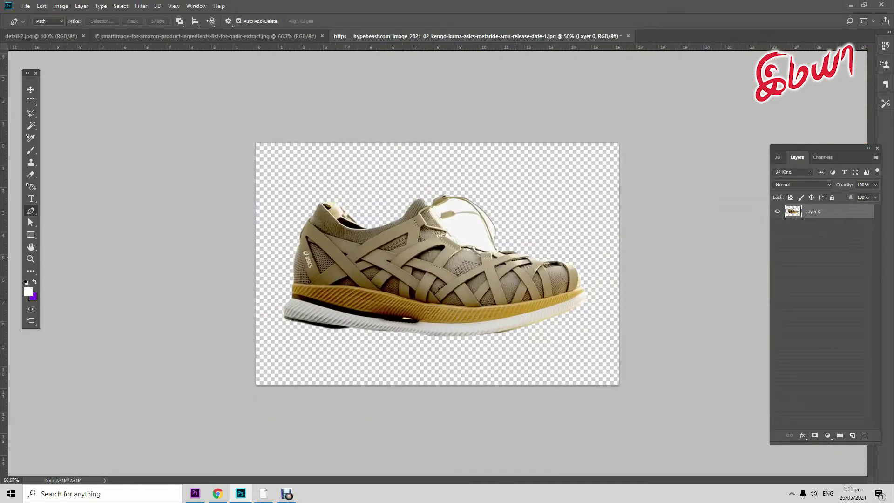
pyautogui.hotkey('ctrl', '+')
pyautogui.hotkey('ctrl', '+')
pyautogui.hotkey('ctrl', '+')
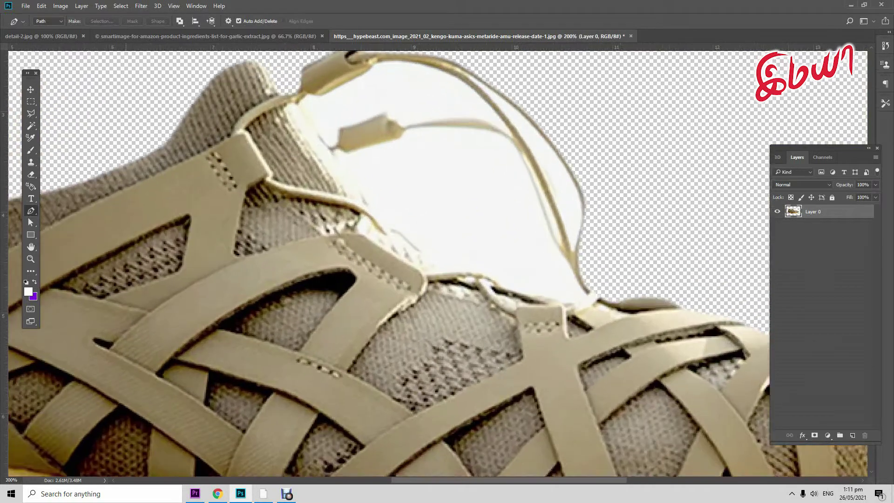
pyautogui.hotkey('ctrl', '+')
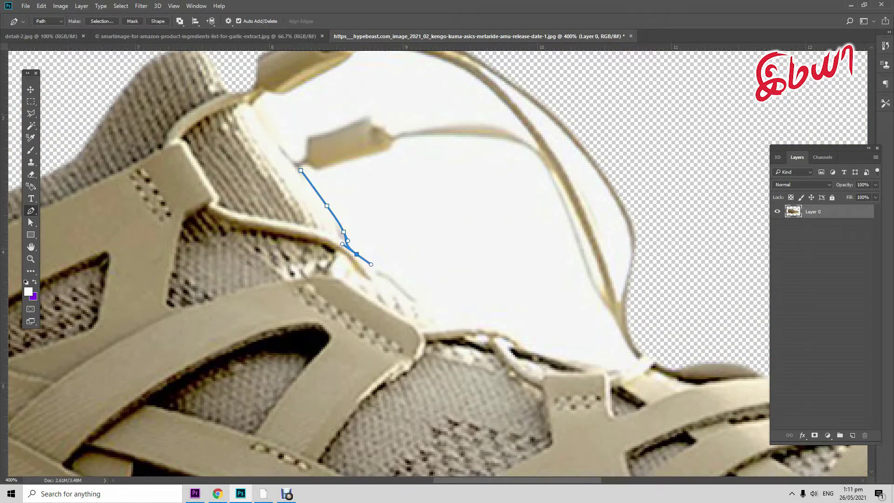
pyautogui.moveTo(419, 279); pyautogui.dragTo(256, 190)
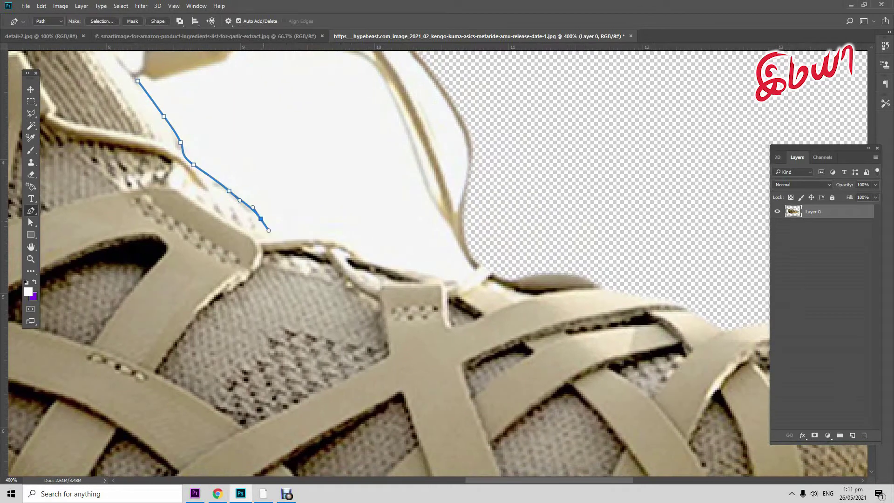
pyautogui.moveTo(370, 257); pyautogui.dragTo(439, 276)
pyautogui.click(464, 279)
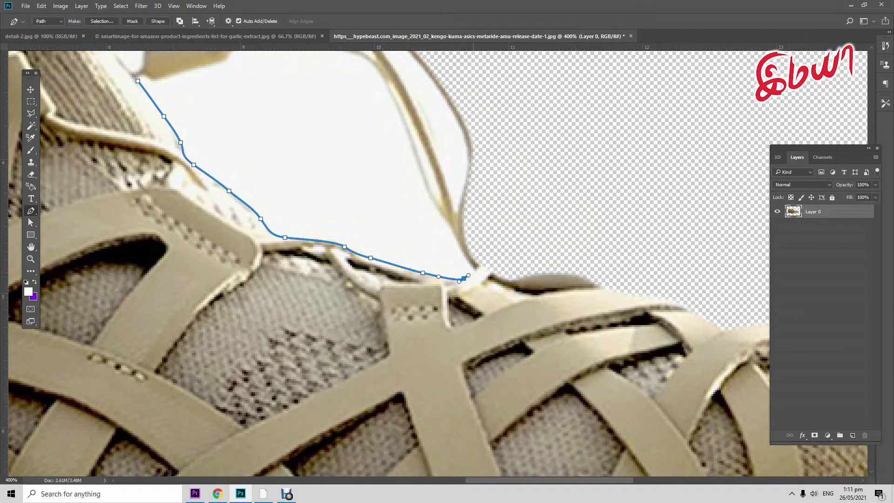
pyautogui.moveTo(441, 213)
pyautogui.mouseDown()
pyautogui.moveTo(433, 207)
pyautogui.moveTo(472, 367)
pyautogui.mouseUp()
pyautogui.moveTo(452, 315); pyautogui.dragTo(445, 298)
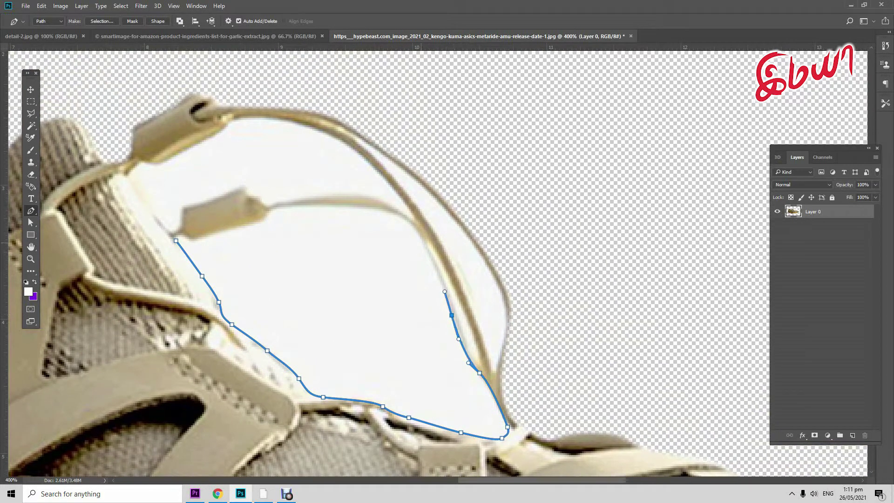
pyautogui.moveTo(422, 242); pyautogui.dragTo(432, 256)
pyautogui.moveTo(395, 213); pyautogui.dragTo(407, 215)
pyautogui.click(280, 207)
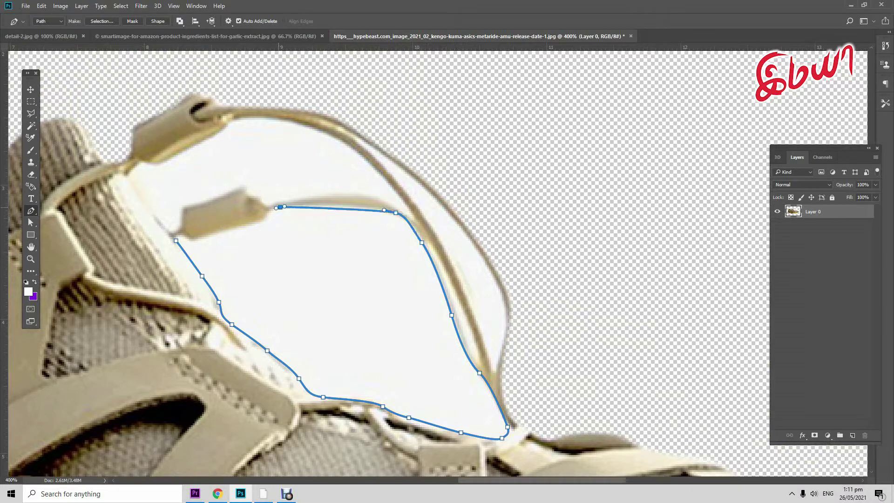
pyautogui.moveTo(261, 218); pyautogui.dragTo(219, 232)
pyautogui.click(191, 237)
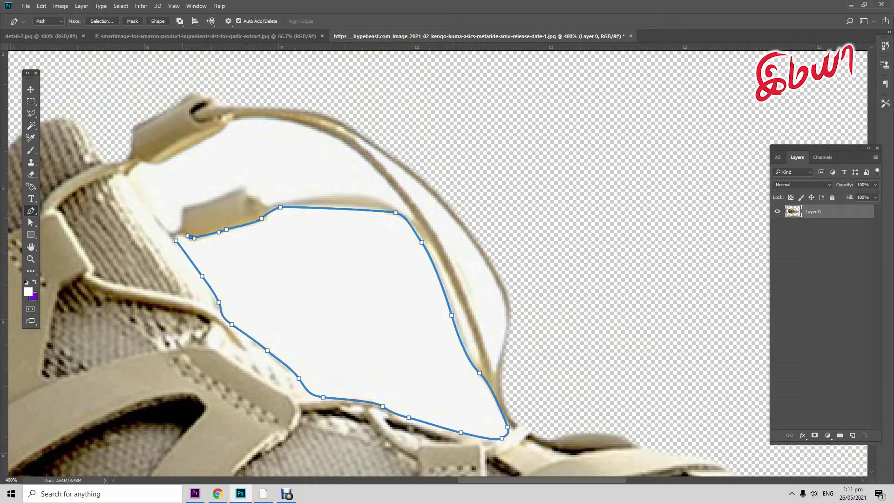
pyautogui.click(176, 240)
# - Convert the gap outline to a selection and delete the white inside it
pyautogui.rightClick(283, 263)
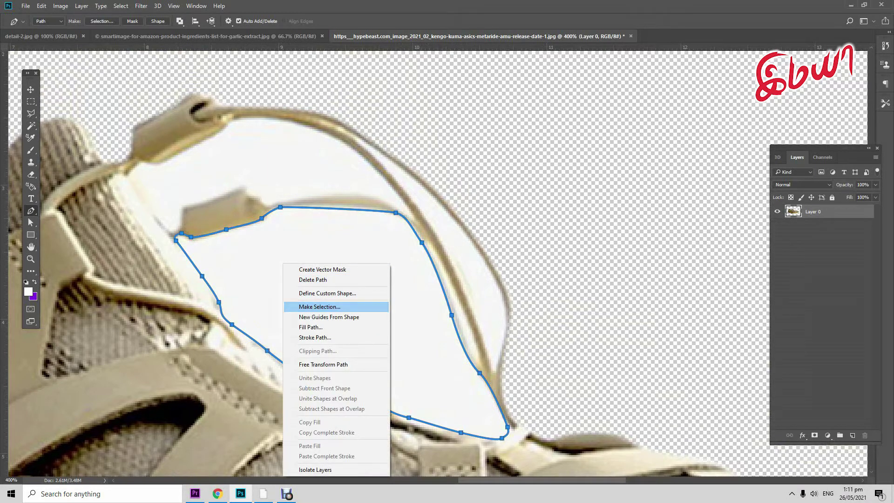
pyautogui.click(319, 306)
pyautogui.press('Return')
pyautogui.press('Delete')
pyautogui.hotkey('ctrl', 'd')
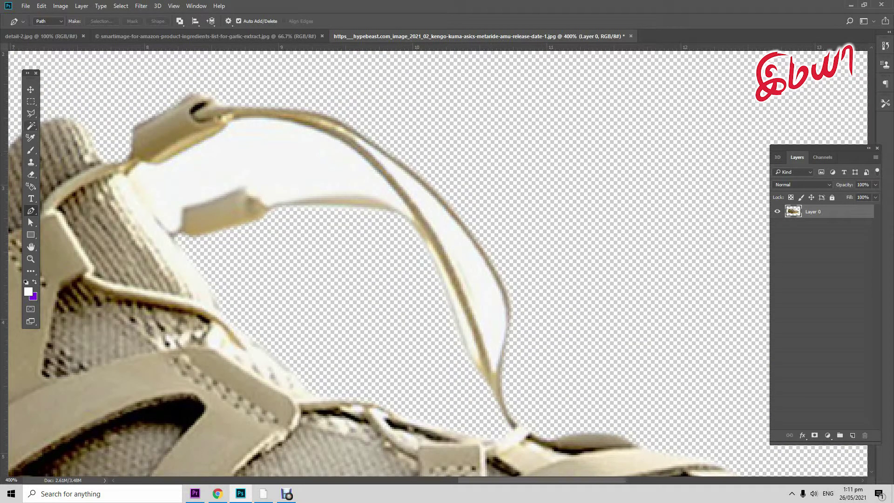
# - Magic Wand the leftover white patch beside the lace, feather it and delete it
pyautogui.click(31, 126)
pyautogui.click(447, 223)
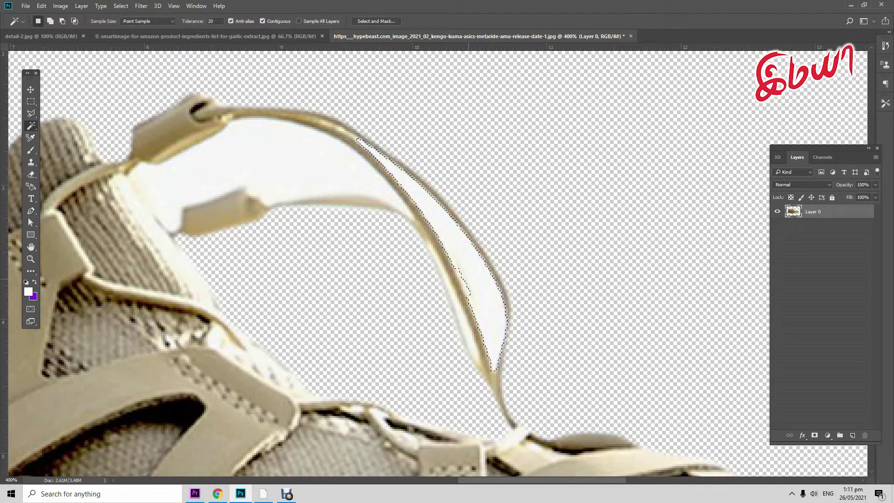
pyautogui.rightClick(469, 278)
pyautogui.click(496, 190)
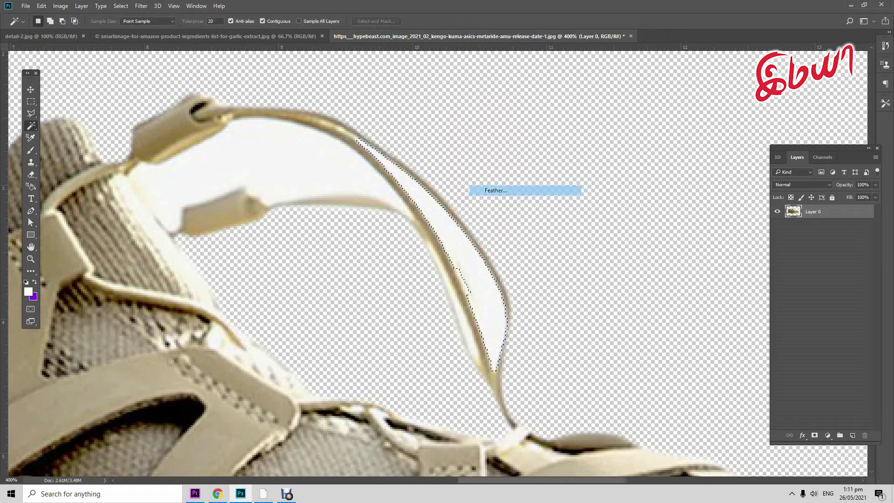
pyautogui.click(497, 165)
pyautogui.press('Delete')
pyautogui.hotkey('ctrl', 'd')
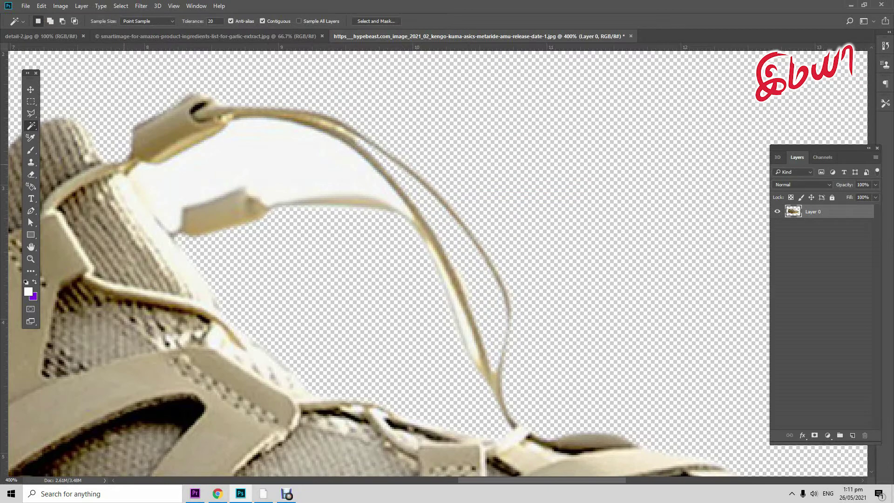
pyautogui.scroll(1, 127, 174)
# - Pen-trace the remaining white pocket from the collar along the lace tab and lower lace
pyautogui.click(31, 210)
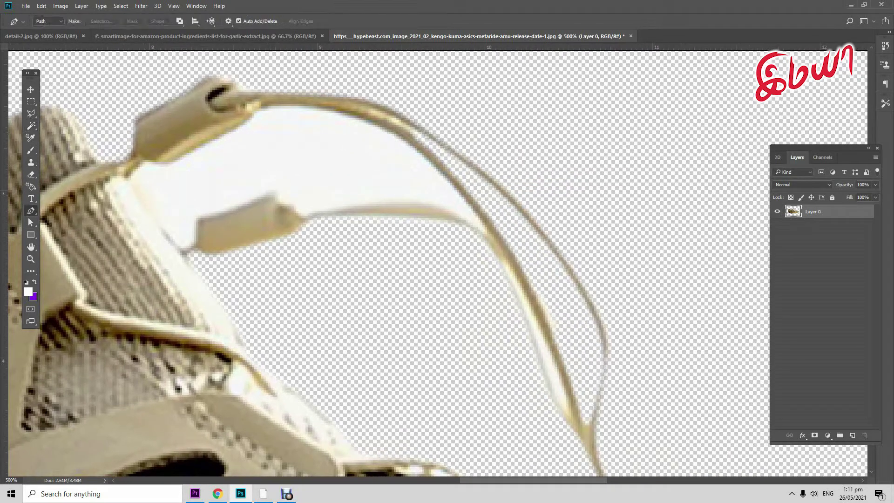
pyautogui.click(133, 178)
pyautogui.click(168, 231)
pyautogui.click(177, 242)
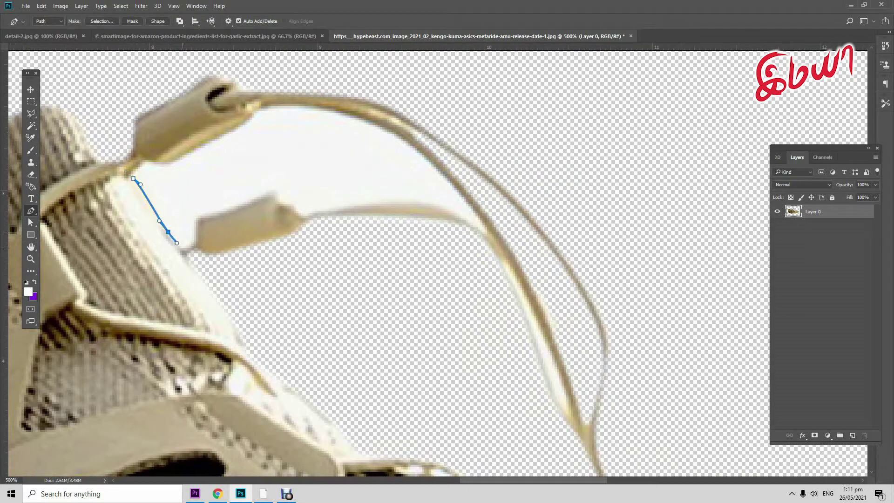
pyautogui.moveTo(186, 246); pyautogui.dragTo(191, 239)
pyautogui.click(198, 223)
pyautogui.click(249, 201)
pyautogui.moveTo(280, 194); pyautogui.dragTo(284, 200)
pyautogui.click(300, 208)
pyautogui.moveTo(338, 204); pyautogui.dragTo(348, 204)
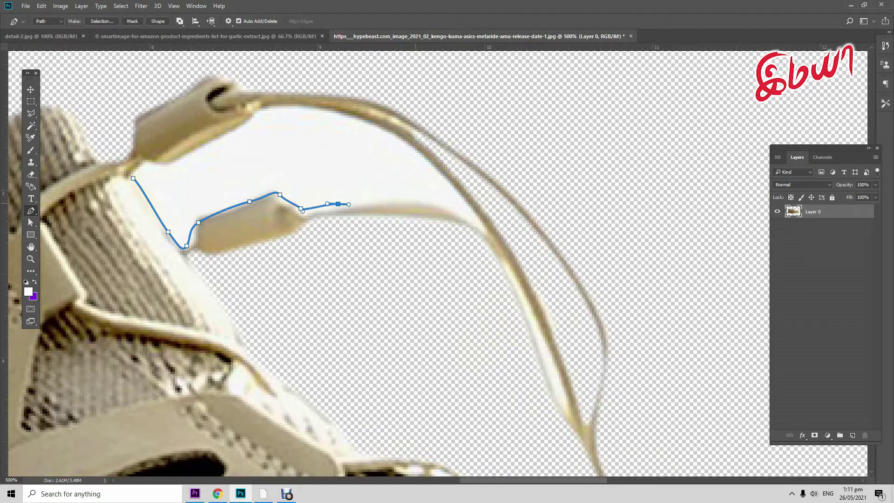
pyautogui.moveTo(414, 204); pyautogui.dragTo(428, 206)
# - Carry the outline around the lace's right end and back along the upper lace to close it
pyautogui.click(455, 213)
pyautogui.moveTo(478, 226); pyautogui.dragTo(482, 226)
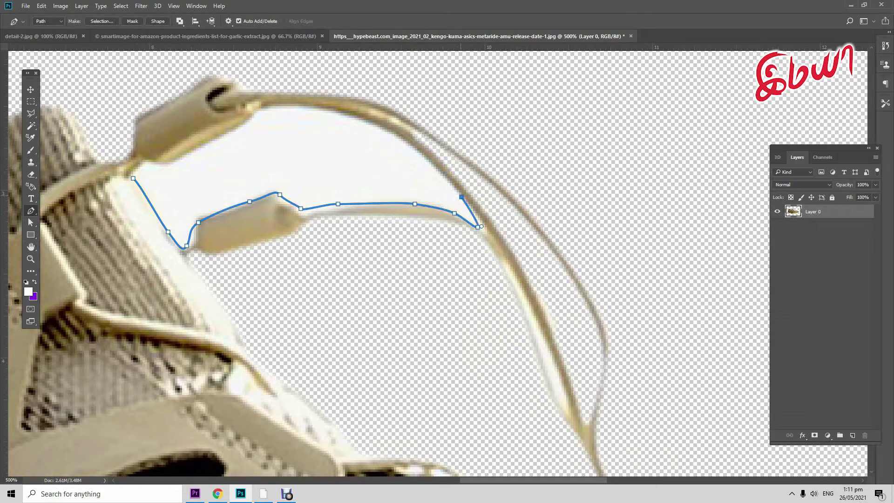
pyautogui.moveTo(460, 196); pyautogui.dragTo(453, 187)
pyautogui.click(412, 148)
pyautogui.moveTo(352, 118); pyautogui.dragTo(339, 113)
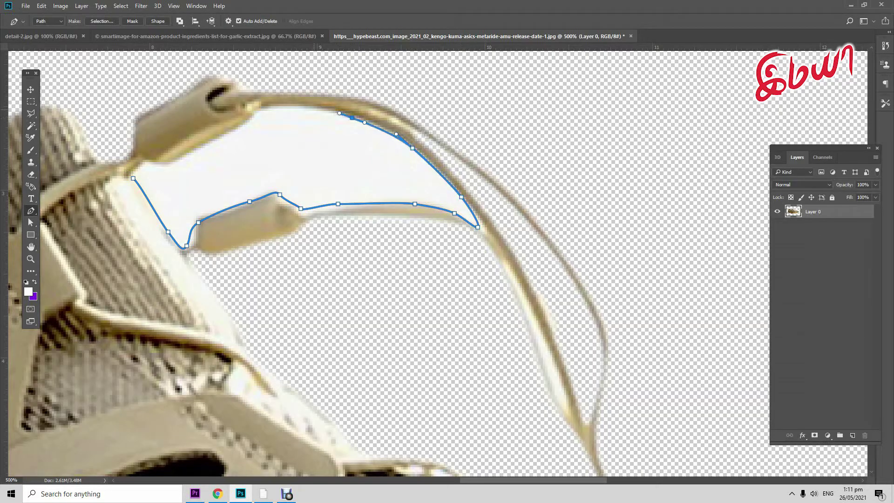
pyautogui.click(291, 109)
pyautogui.click(261, 108)
pyautogui.click(236, 127)
pyautogui.moveTo(198, 143); pyautogui.dragTo(167, 162)
pyautogui.click(147, 162)
pyautogui.click(133, 177)
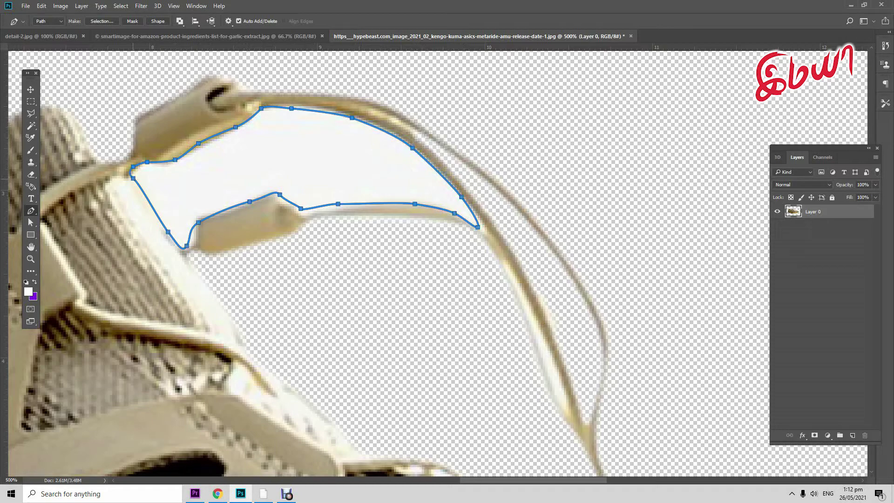
# - Turn the closed path into a selection, delete the white pocket, and zoom out
pyautogui.rightClick(202, 165)
pyautogui.click(238, 208)
pyautogui.press('Return')
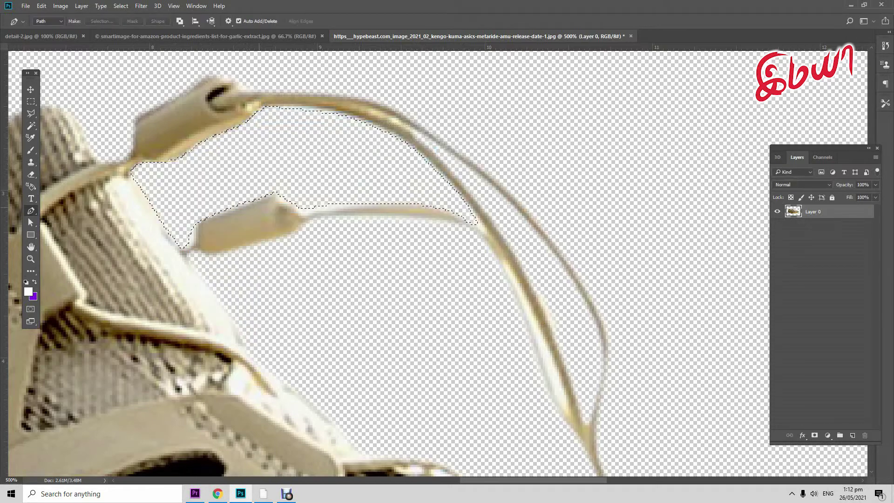
pyautogui.press('Delete')
pyautogui.scroll(-5, 438, 263)
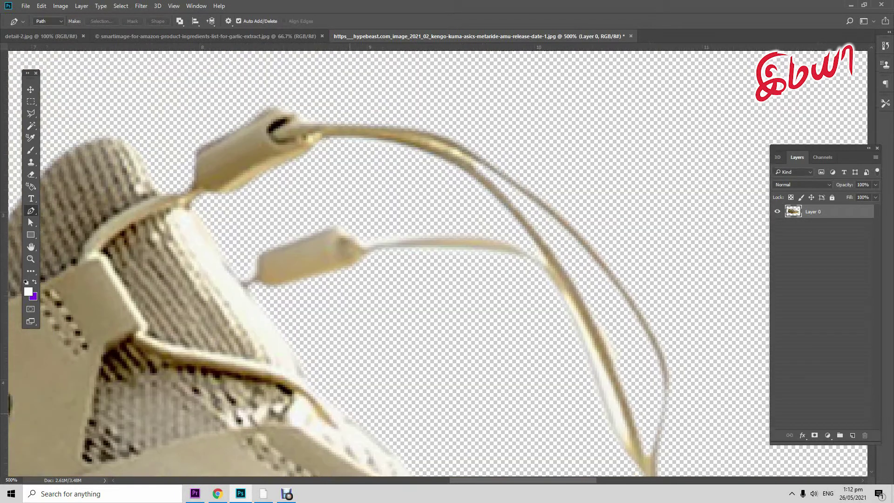
pyautogui.hscroll(-2, 437, 263)
pyautogui.scroll(-3, 438, 263)
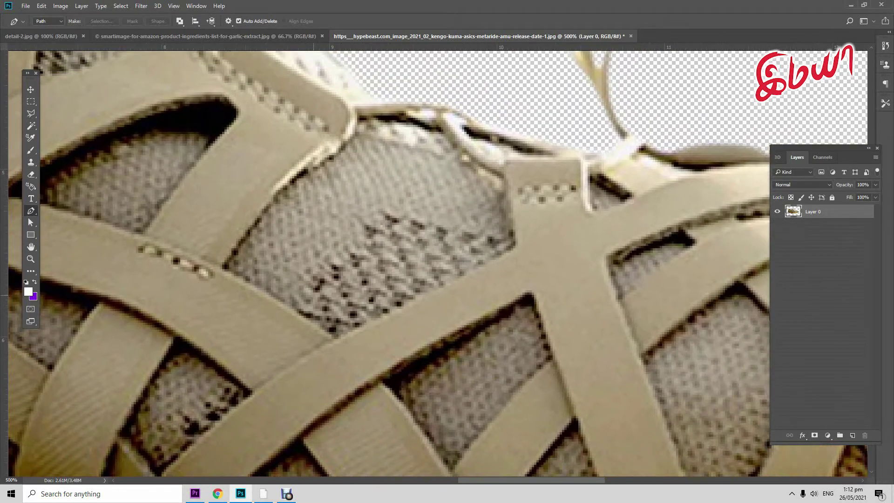
pyautogui.scroll(-2, 437, 263)
pyautogui.hotkey('ctrl', '-')
pyautogui.hotkey('ctrl', '-')
pyautogui.hotkey('ctrl', '-')
pyautogui.hotkey('ctrl', '-')
pyautogui.hotkey('ctrl', '-')
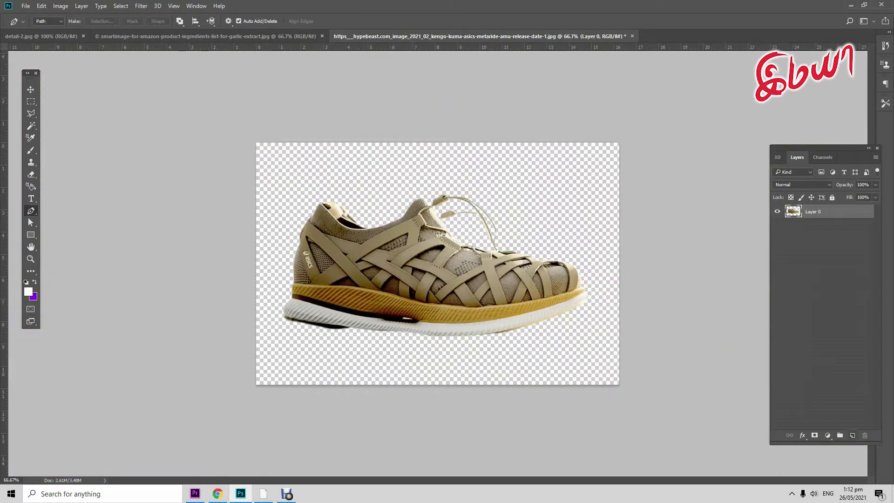
# - Add a new layer beneath the shoe and fill it with white
pyautogui.click(852, 435)
pyautogui.hotkey('ctrl', '[')
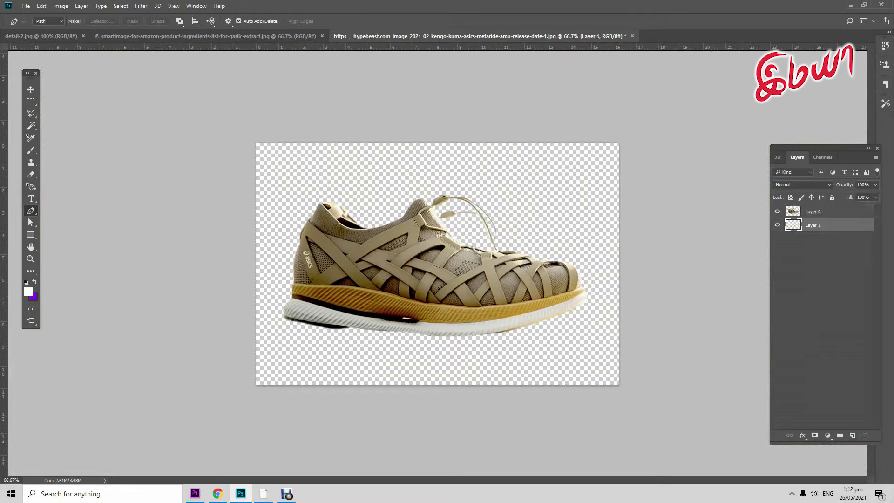
pyautogui.press('x')
pyautogui.hotkey('ctrl', 'BackSpace')
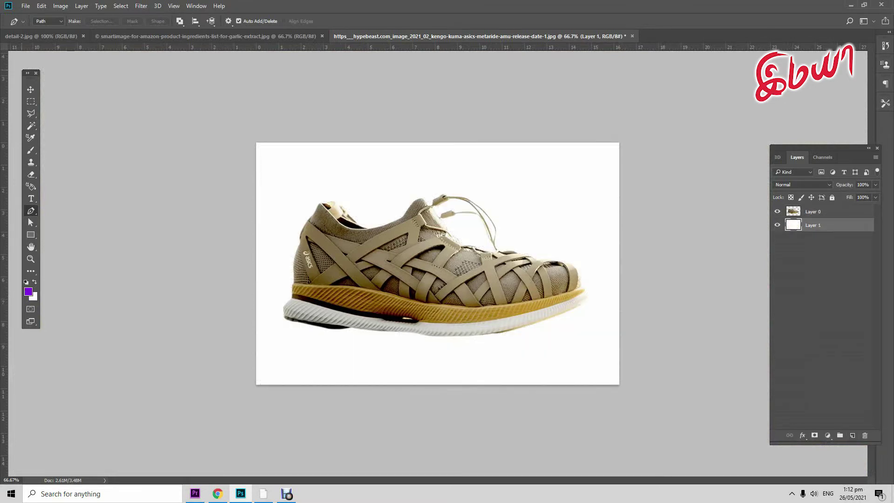
# - Scale the shoe layer down slightly and add an empty shadow layer above the white one
pyautogui.press('v')
pyautogui.click(478, 259)
pyautogui.hotkey('ctrl', 't')
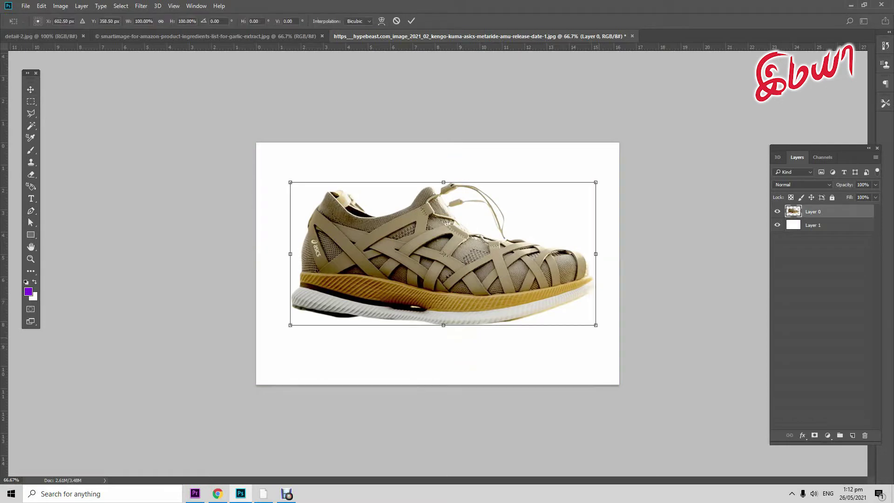
pyautogui.moveTo(595, 324); pyautogui.dragTo(588, 315)
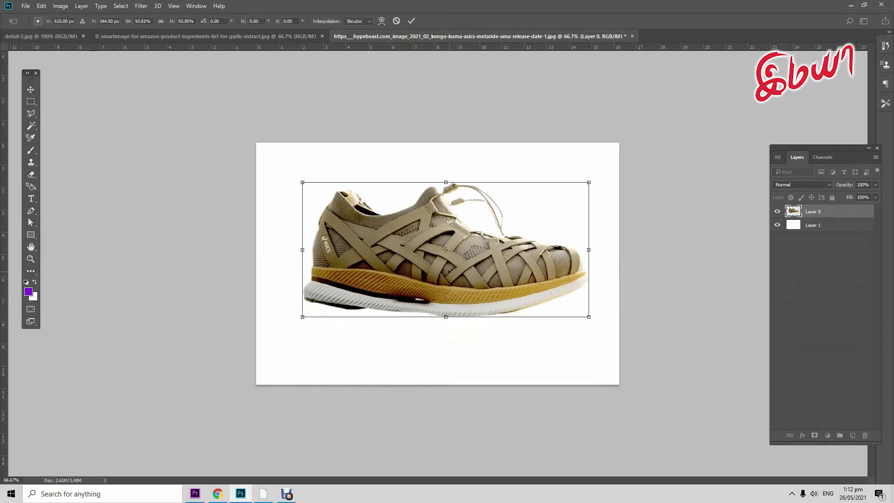
pyautogui.press('Return')
pyautogui.keyDown('ctrl'); pyautogui.click(852, 435); pyautogui.keyUp('ctrl')
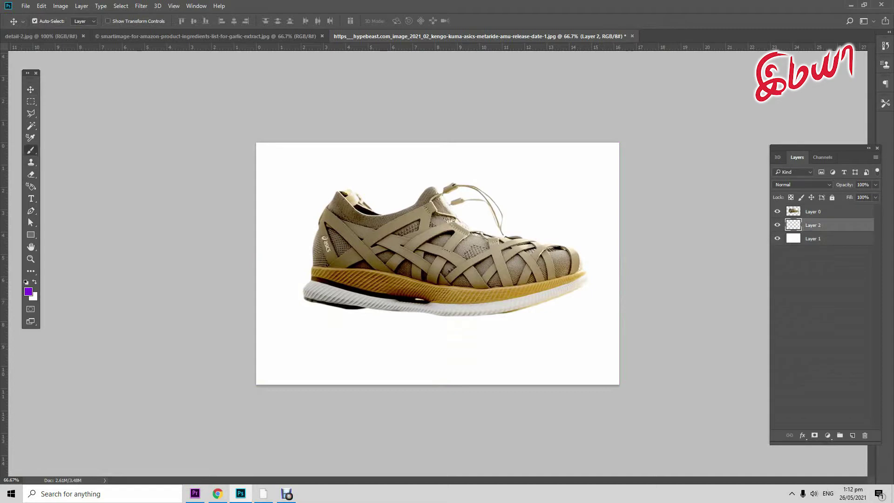
# - Set the foreground colour to 000000 and brush a shadow stroke beneath the shoe
pyautogui.press('i')
pyautogui.click(28, 292)
pyautogui.write('000000')
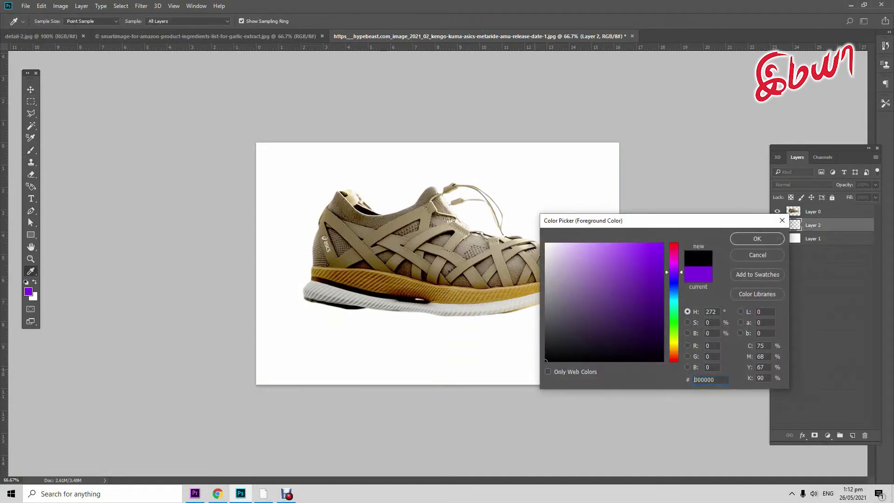
pyautogui.press('Return')
pyautogui.press('b')
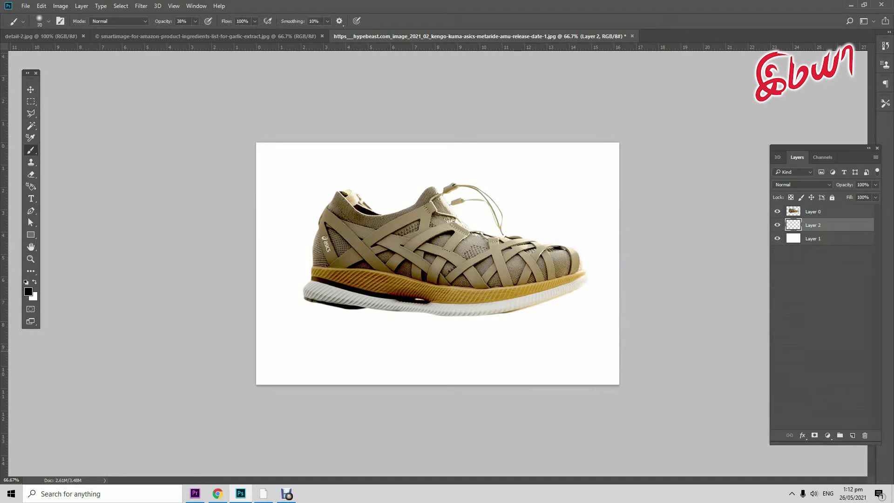
pyautogui.moveTo(328, 328); pyautogui.dragTo(563, 328)
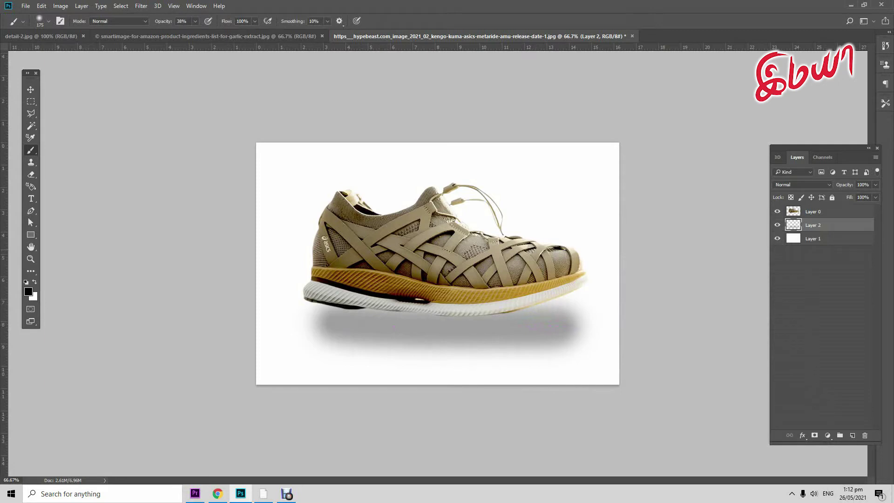
# - Apply a 6.8 px Gaussian Blur to the shadow
pyautogui.press('v')
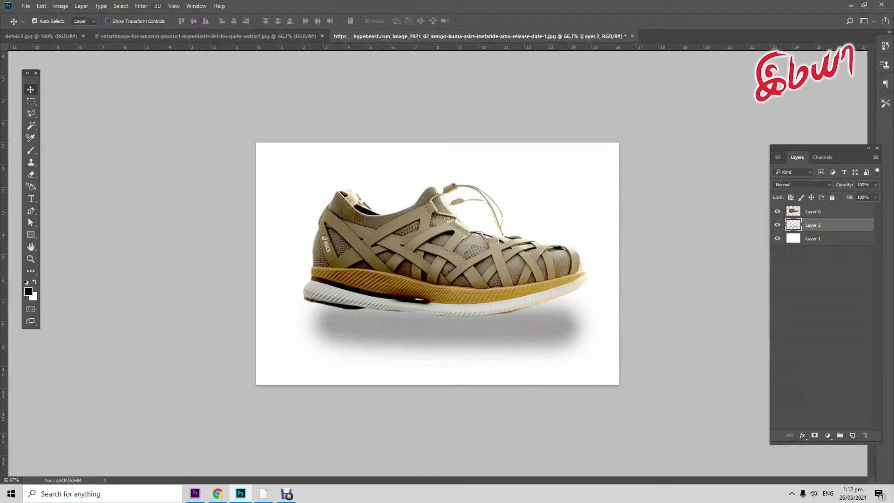
pyautogui.click(141, 6)
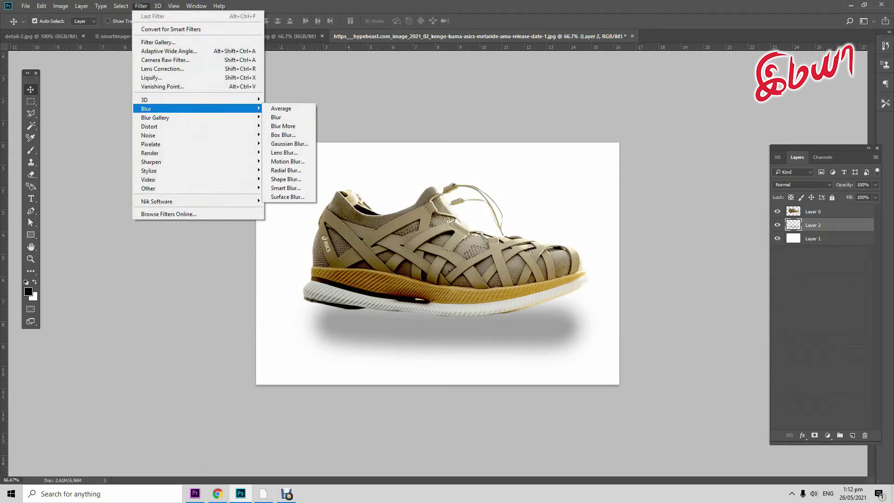
pyautogui.click(290, 144)
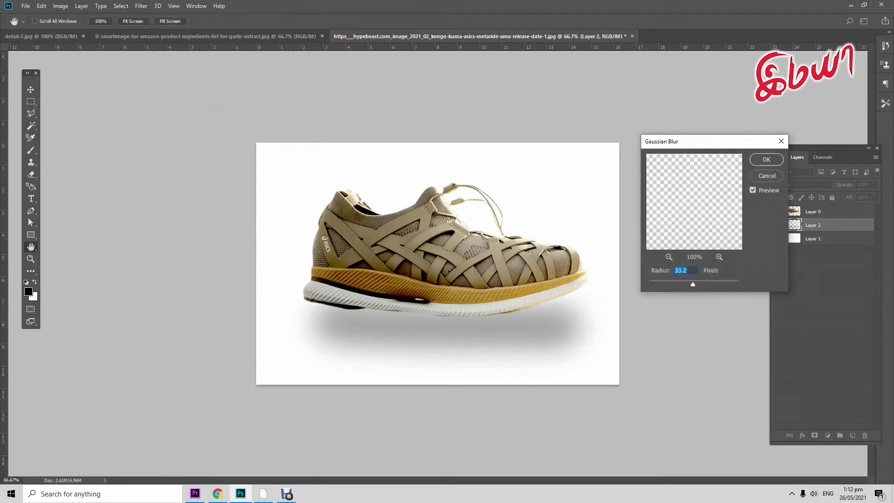
pyautogui.write('6.8')
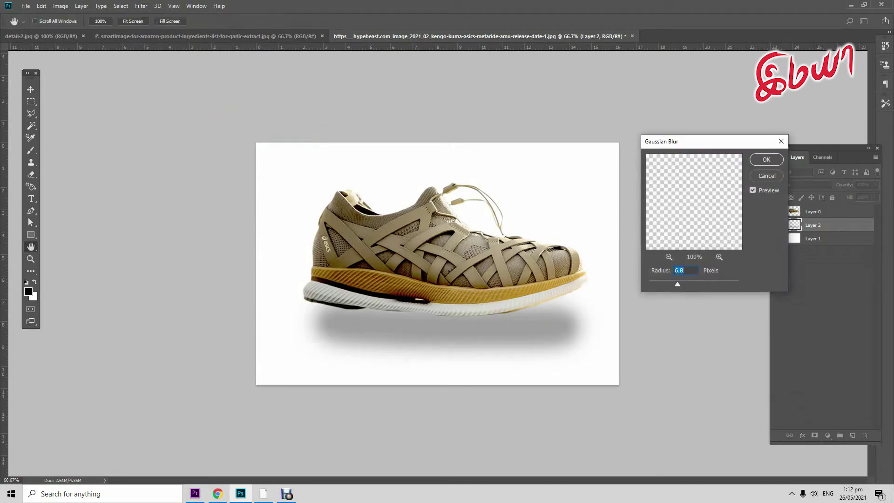
pyautogui.write('37.4')
pyautogui.press('Return')
# - Squash the shadow to about half height and tuck it under the sole
pyautogui.hotkey('ctrl', 't')
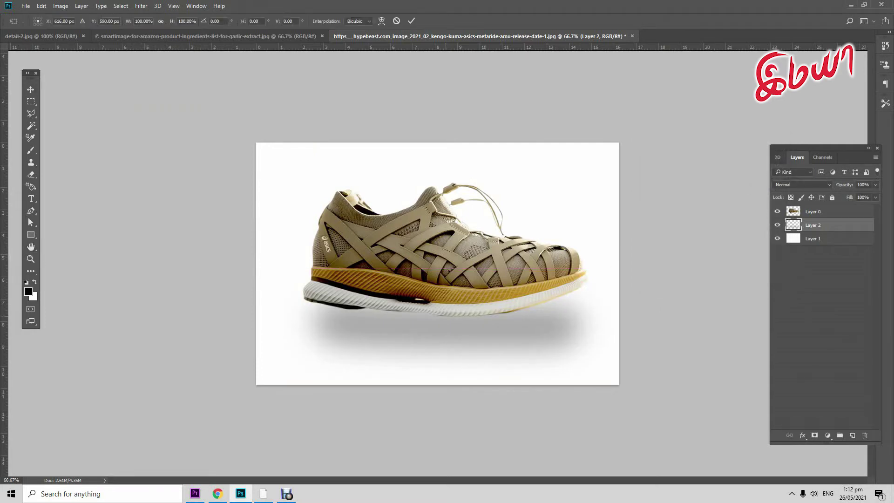
pyautogui.moveTo(447, 269); pyautogui.dragTo(447, 326)
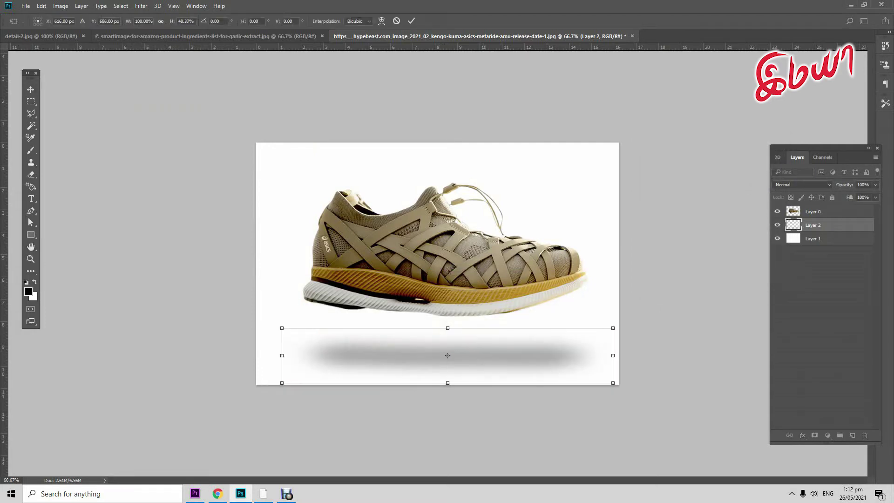
pyautogui.moveTo(495, 347); pyautogui.dragTo(485, 311)
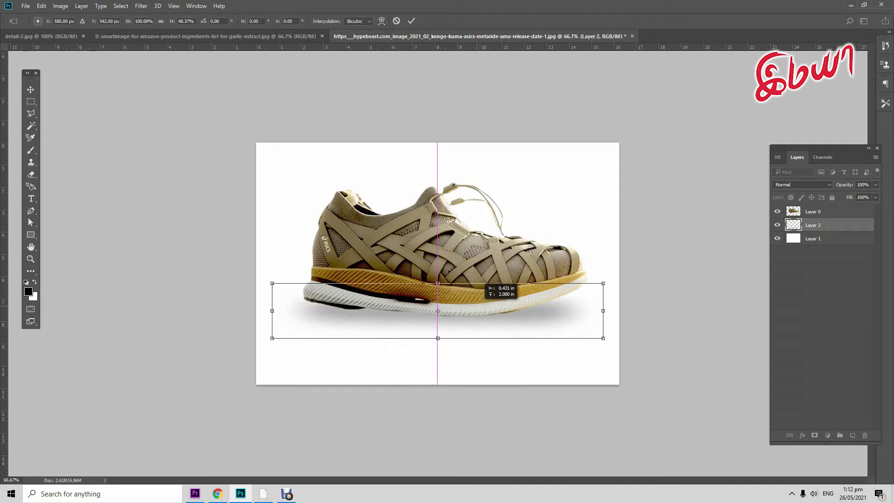
pyautogui.press('Return')
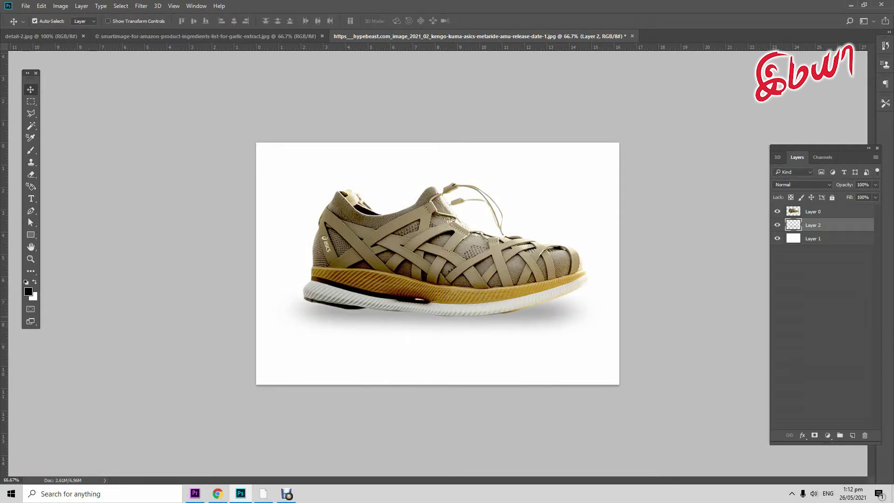
pyautogui.click(530, 289)
pyautogui.hotkey('ctrl', '1')
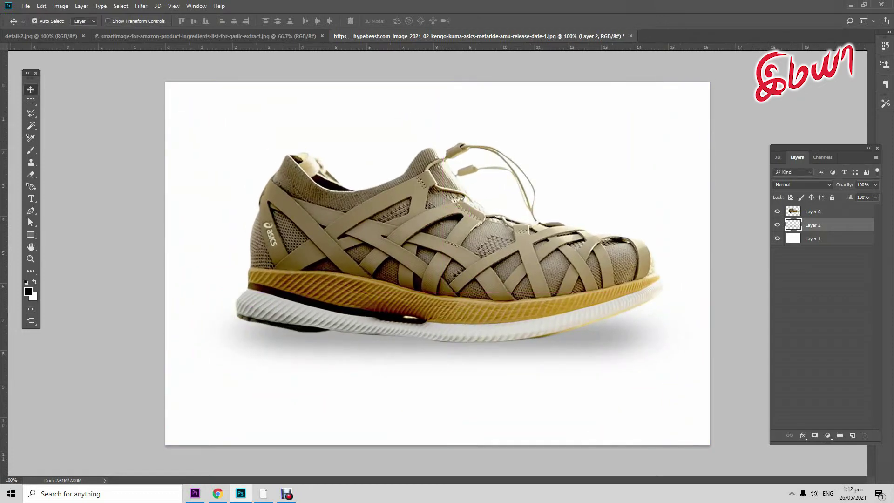
pyautogui.click(812, 211)
# - In Selective Color, fine-tune the Reds' cyan, magenta and yellow sliders
pyautogui.click(61, 6)
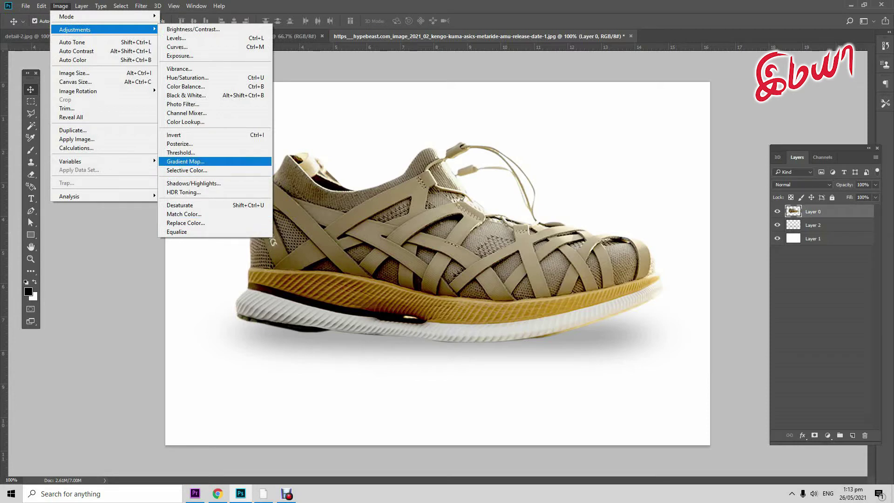
pyautogui.click(186, 170)
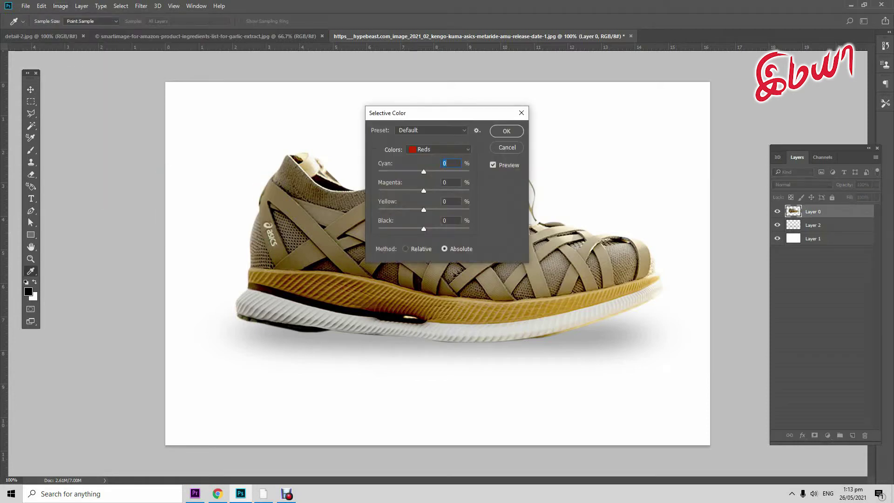
pyautogui.press('Up')
pyautogui.press('Up')
pyautogui.press('Up')
pyautogui.press('Up')
pyautogui.press('Up')
pyautogui.press('Up')
pyautogui.press('Up')
pyautogui.press('Up')
pyautogui.press('Up')
pyautogui.press('Tab')
pyautogui.hotkey('shift', 'Down')
pyautogui.hotkey('shift', 'Down')
pyautogui.hotkey('shift', 'Down')
pyautogui.press('Down')
pyautogui.hotkey('shift', 'Up')
pyautogui.hotkey('shift', 'Up')
pyautogui.hotkey('shift', 'Up')
pyautogui.press('Up')
pyautogui.press('Up')
pyautogui.press('Up')
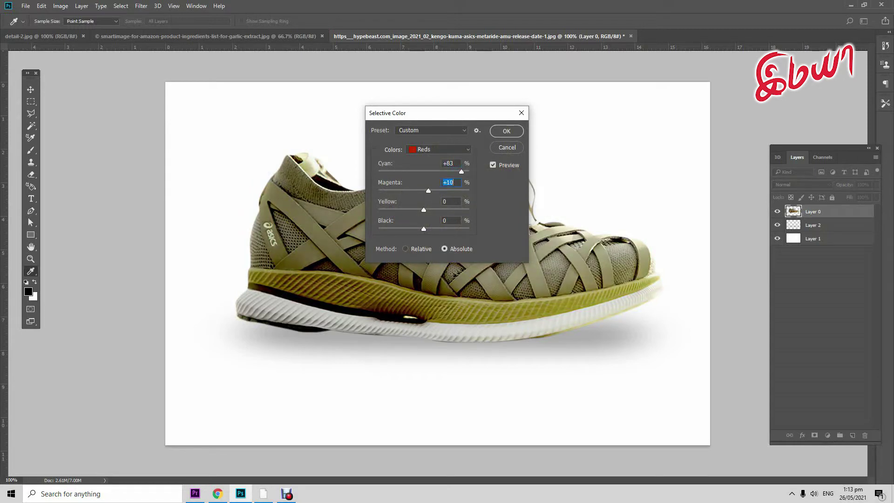
pyautogui.press('Tab')
pyautogui.hotkey('shift', 'Down')
pyautogui.hotkey('shift', 'Down')
pyautogui.hotkey('shift', 'Down')
pyautogui.press('Down')
pyautogui.press('Down')
pyautogui.press('Down')
pyautogui.hotkey('shift', 'Up')
pyautogui.hotkey('shift', 'Up')
pyautogui.hotkey('shift', 'Up')
# - Switch to Relative mode, set Yellows cyan to -64, and apply the adjustment
pyautogui.press('Up')
pyautogui.press('Up')
pyautogui.press('Up')
pyautogui.hotkey('alt', 'r')
pyautogui.hotkey('alt', 'Down')
pyautogui.press('Up')
pyautogui.press('Up')
pyautogui.press('Up')
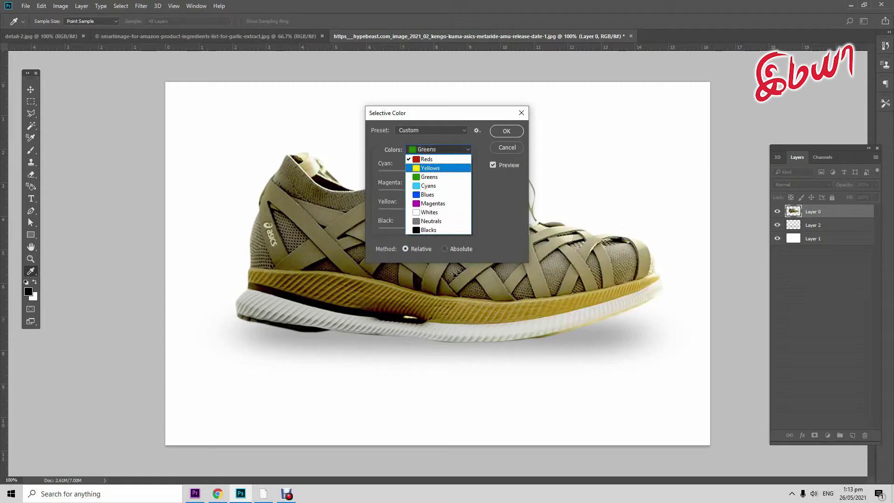
pyautogui.press('Return')
pyautogui.press('Tab')
pyautogui.hotkey('shift', 'Down')
pyautogui.hotkey('shift', 'Down')
pyautogui.hotkey('shift', 'Down')
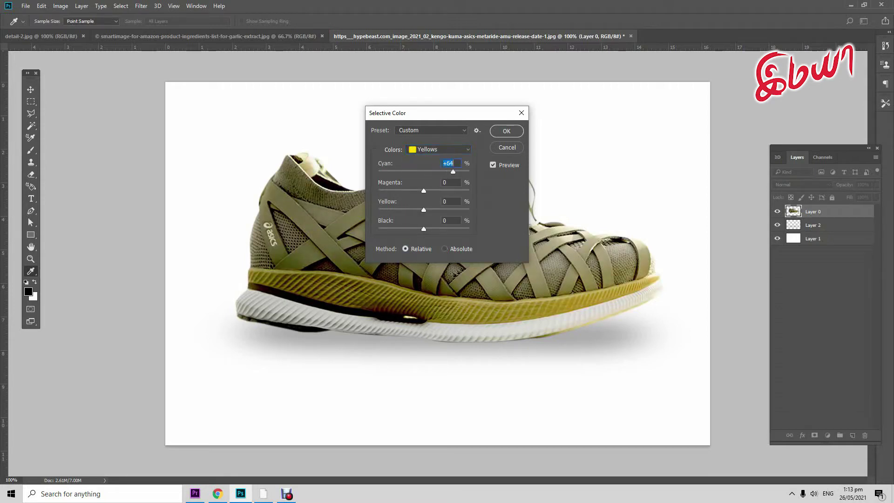
pyautogui.hotkey('shift', 'Down')
pyautogui.hotkey('shift', 'Down')
pyautogui.hotkey('shift', 'Down')
pyautogui.press('Down')
pyautogui.press('Down')
pyautogui.press('Down')
pyautogui.press('Return')
pyautogui.press('v')
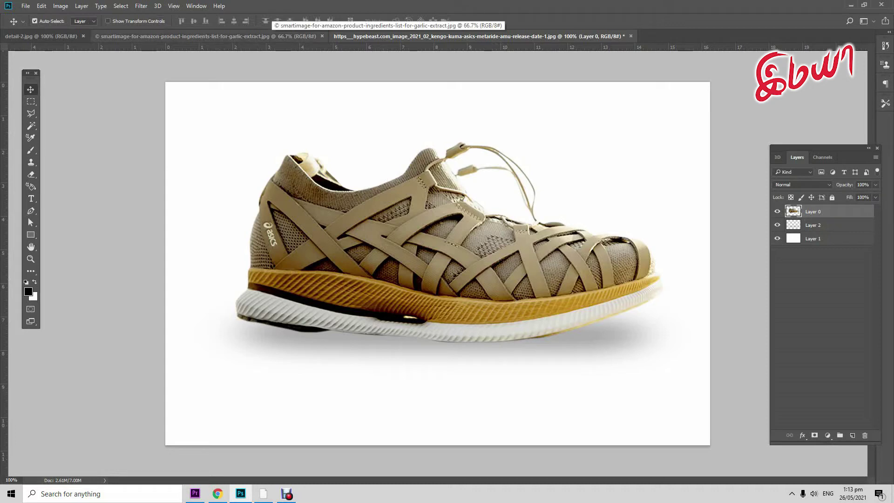
# - In the garlic-extract image, convert the locked background into Layer 0
pyautogui.click(205, 36)
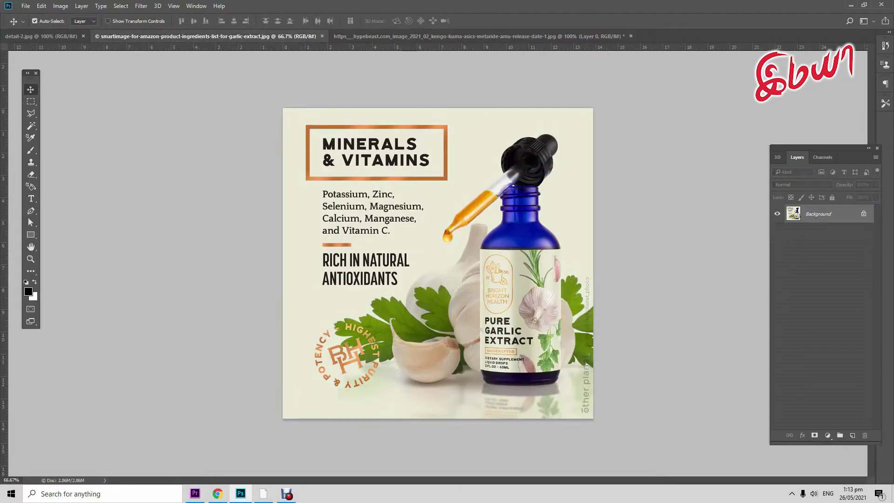
pyautogui.doubleClick(818, 213)
pyautogui.press('Return')
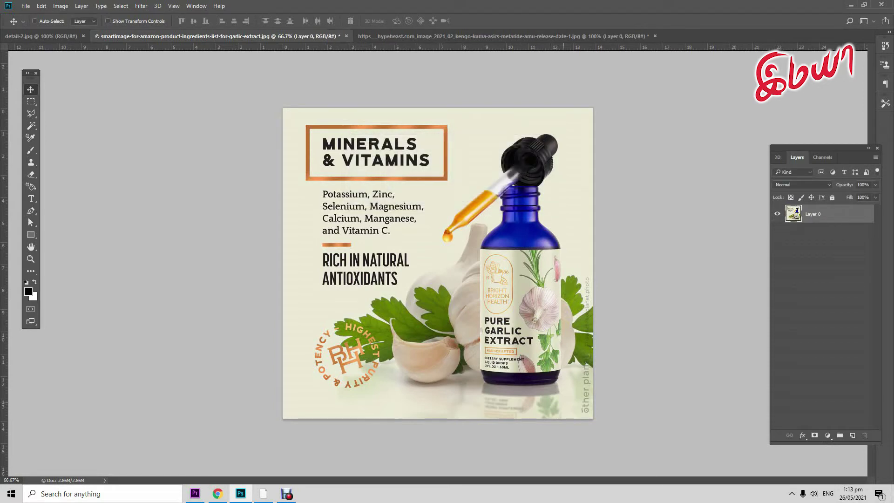
# - Zoom in on the bottle's lower-left edge and select the Pen tool
pyautogui.scroll(2, 455, 361)
pyautogui.scroll(1, 560, 401)
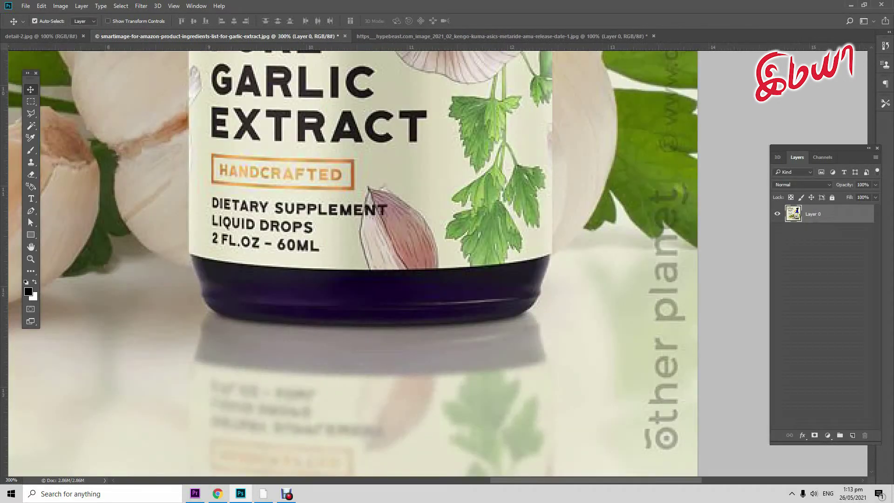
pyautogui.press('p')
pyautogui.scroll(1, 225, 274)
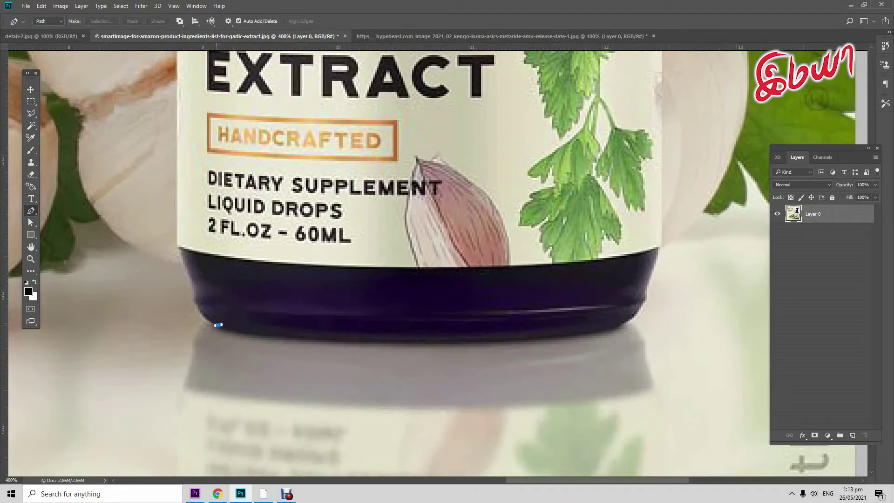
# - Trace the path from the bottle's lower-left edge up the side and around the neck rings
pyautogui.moveTo(192, 283)
pyautogui.mouseDown()
pyautogui.moveTo(178, 235)
pyautogui.moveTo(232, 471)
pyautogui.mouseUp()
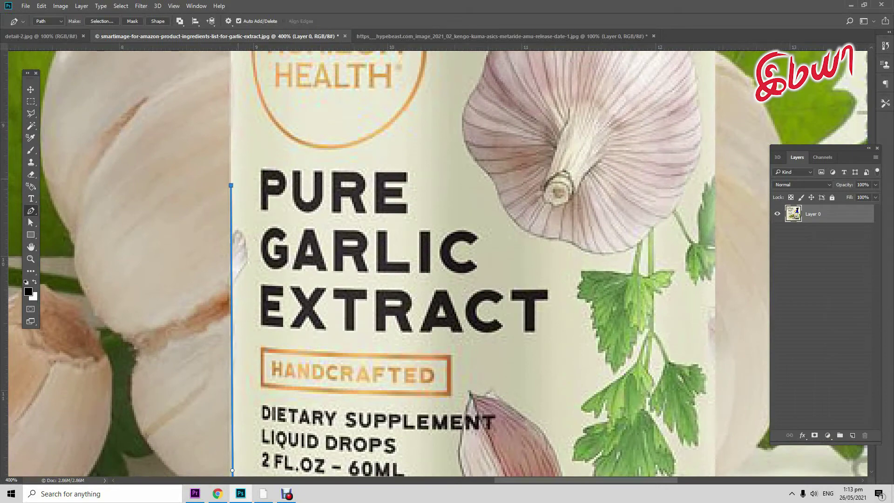
pyautogui.scroll(5, 447, 261)
pyautogui.scroll(1, 438, 260)
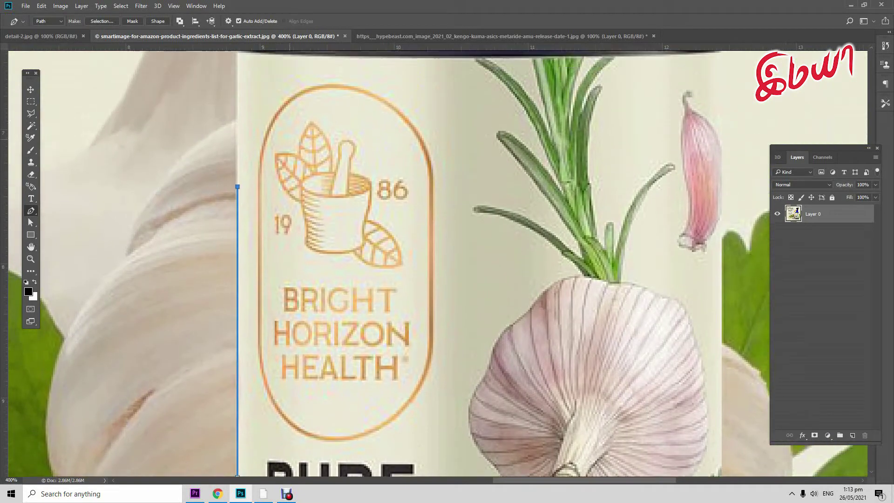
pyautogui.scroll(5, 438, 261)
pyautogui.click(246, 331)
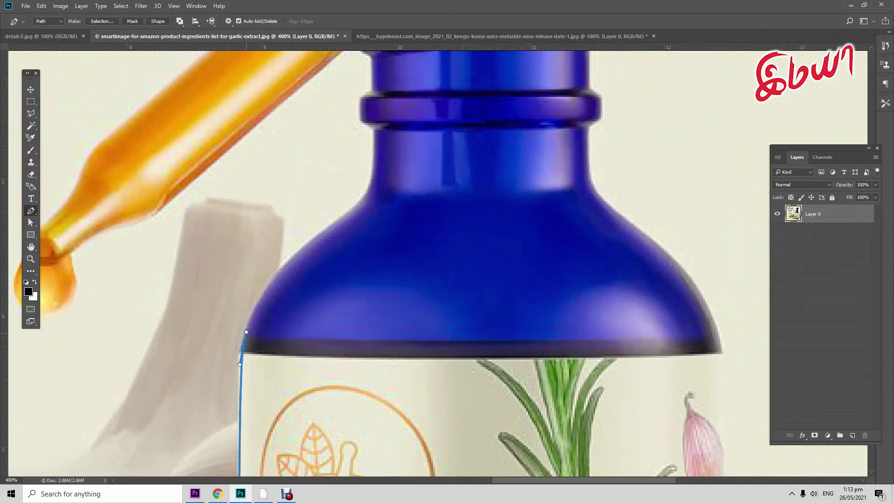
pyautogui.moveTo(299, 253); pyautogui.dragTo(336, 223)
pyautogui.scroll(4, 366, 264)
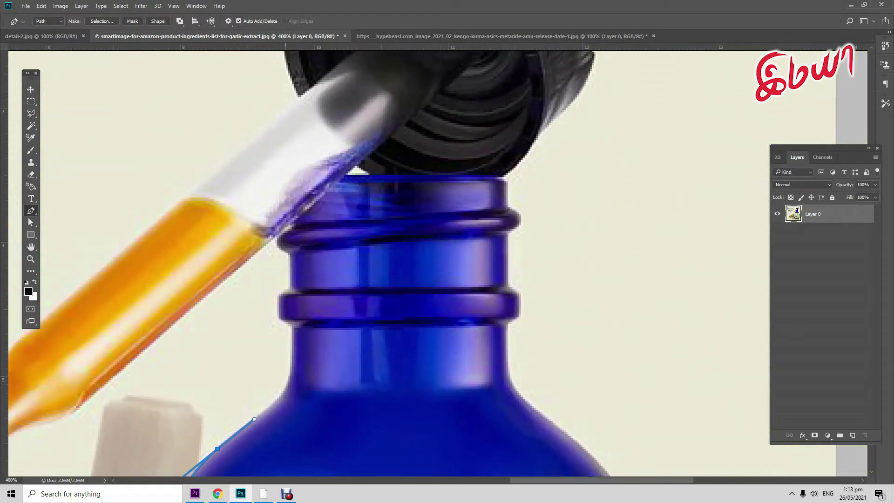
pyautogui.moveTo(286, 385); pyautogui.dragTo(290, 366)
pyautogui.moveTo(296, 333); pyautogui.dragTo(280, 307)
pyautogui.click(282, 294)
pyautogui.click(292, 258)
pyautogui.click(279, 239)
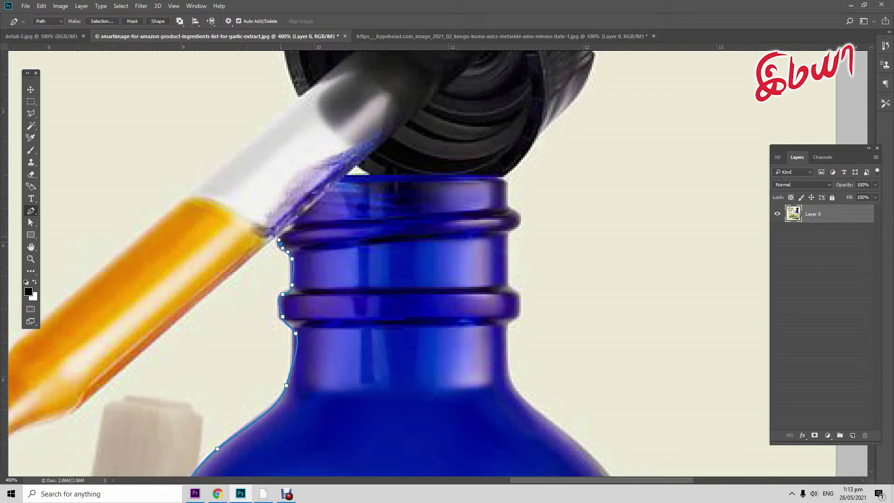
# - Trace the path down the dropper's lower edge and around its tip
pyautogui.moveTo(280, 240); pyautogui.dragTo(474, 136)
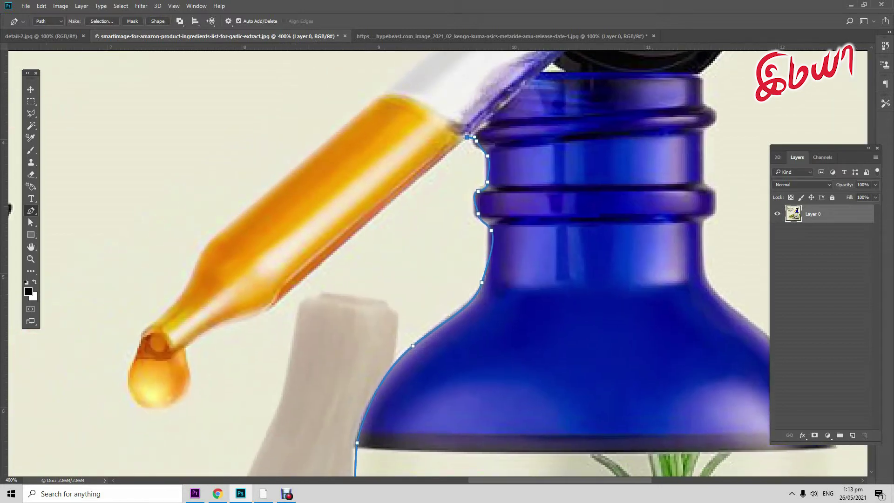
pyautogui.click(294, 288)
pyautogui.click(265, 310)
pyautogui.click(254, 313)
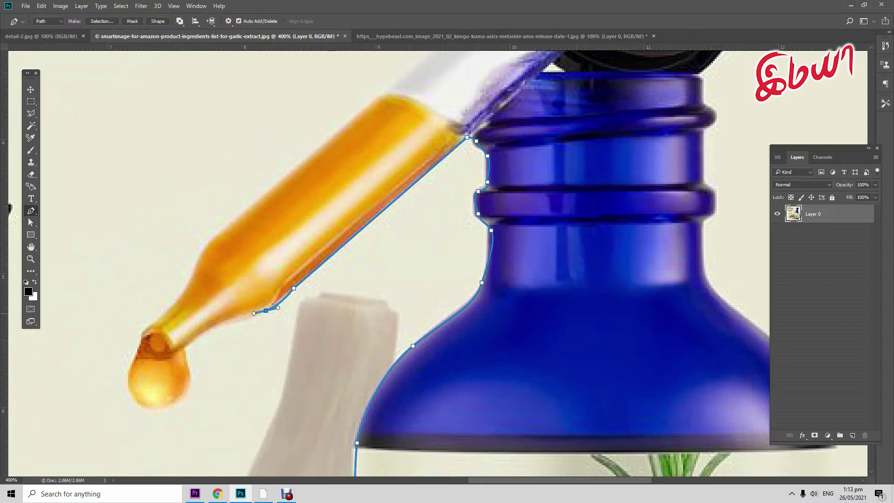
pyautogui.click(223, 320)
pyautogui.click(216, 322)
pyautogui.click(183, 347)
pyautogui.moveTo(187, 377)
pyautogui.mouseDown()
pyautogui.moveTo(167, 405)
pyautogui.moveTo(135, 401)
pyautogui.moveTo(130, 366)
pyautogui.moveTo(173, 306)
pyautogui.mouseUp()
pyautogui.moveTo(195, 275)
pyautogui.mouseDown()
pyautogui.moveTo(197, 264)
pyautogui.moveTo(173, 423)
pyautogui.mouseUp()
# - Trace the path along the dropper's upper edge, up the cap rim and onto the cap top
pyautogui.click(198, 391)
pyautogui.moveTo(198, 392); pyautogui.dragTo(213, 379)
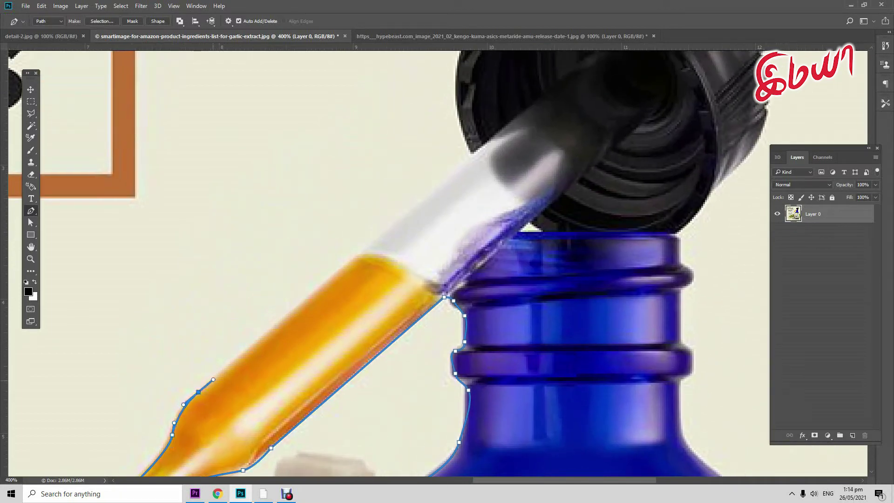
pyautogui.click(400, 219)
pyautogui.moveTo(400, 220); pyautogui.dragTo(179, 429)
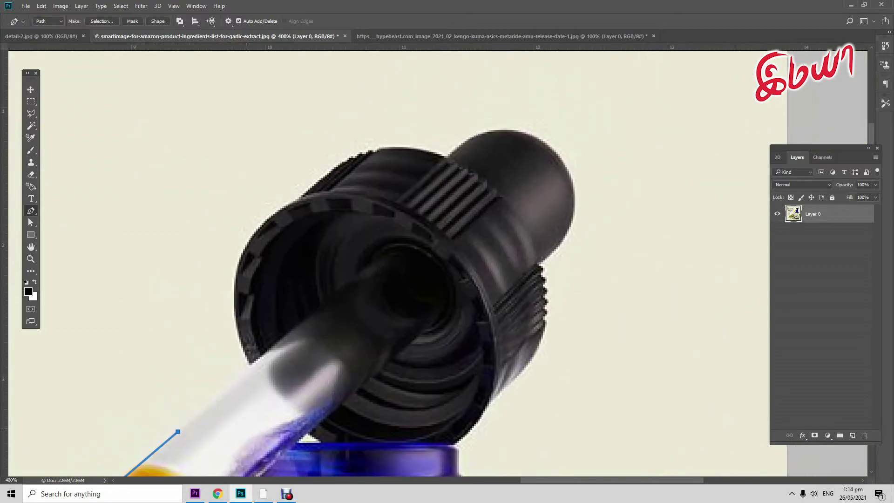
pyautogui.click(250, 366)
pyautogui.moveTo(237, 327)
pyautogui.mouseDown()
pyautogui.moveTo(240, 256)
pyautogui.moveTo(279, 212)
pyautogui.mouseUp()
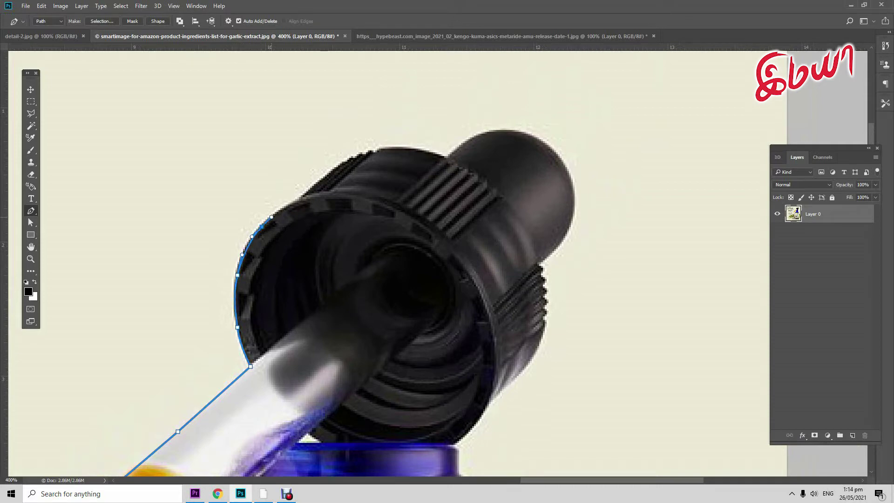
pyautogui.moveTo(307, 436)
pyautogui.mouseDown()
pyautogui.moveTo(298, 474)
pyautogui.moveTo(254, 501)
pyautogui.mouseUp()
pyautogui.moveTo(244, 343)
pyautogui.mouseDown()
pyautogui.moveTo(325, 294)
pyautogui.moveTo(371, 293)
pyautogui.mouseUp()
pyautogui.click(394, 301)
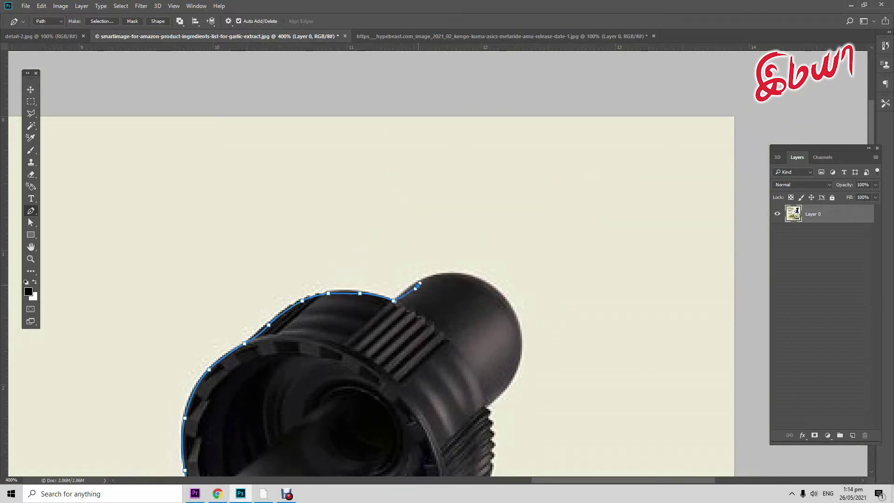
# - Continue the path over the cap's dome and down the ridged collar's edge
pyautogui.scroll(1, 514, 308)
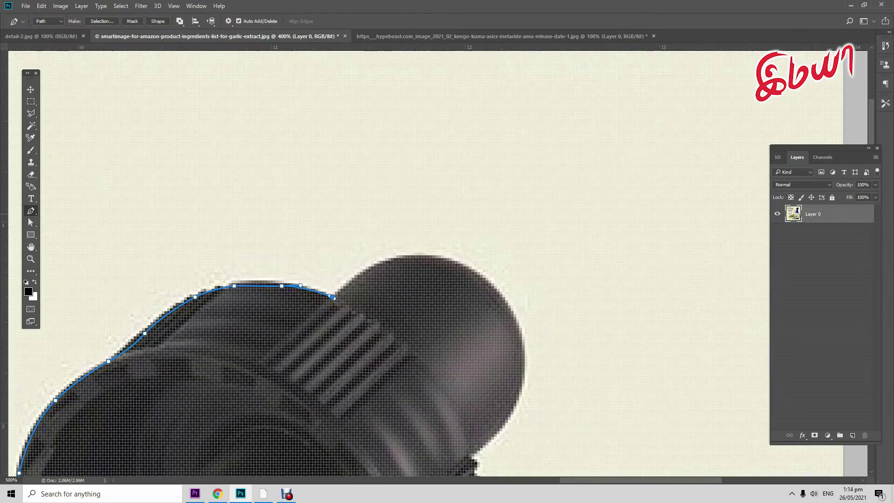
pyautogui.moveTo(374, 265)
pyautogui.mouseDown()
pyautogui.moveTo(444, 257)
pyautogui.moveTo(487, 278)
pyautogui.moveTo(426, 171)
pyautogui.mouseUp()
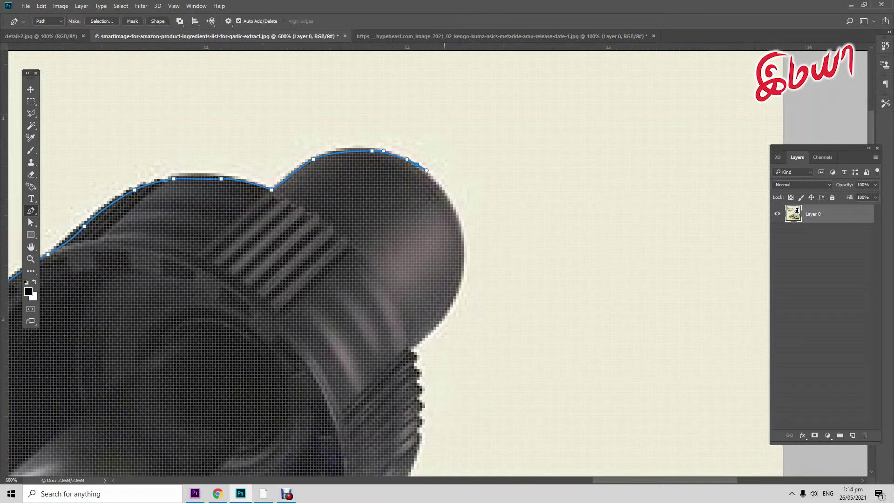
pyautogui.moveTo(450, 204); pyautogui.dragTo(455, 212)
pyautogui.moveTo(450, 306); pyautogui.dragTo(440, 319)
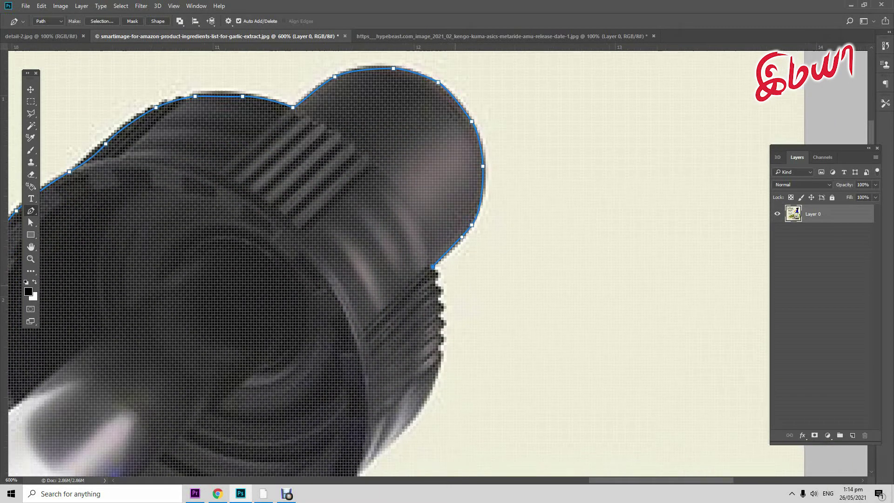
pyautogui.scroll(-5, 440, 319)
pyautogui.moveTo(411, 157); pyautogui.dragTo(418, 184)
pyautogui.click(411, 171)
pyautogui.click(419, 196)
pyautogui.click(419, 201)
pyautogui.click(417, 208)
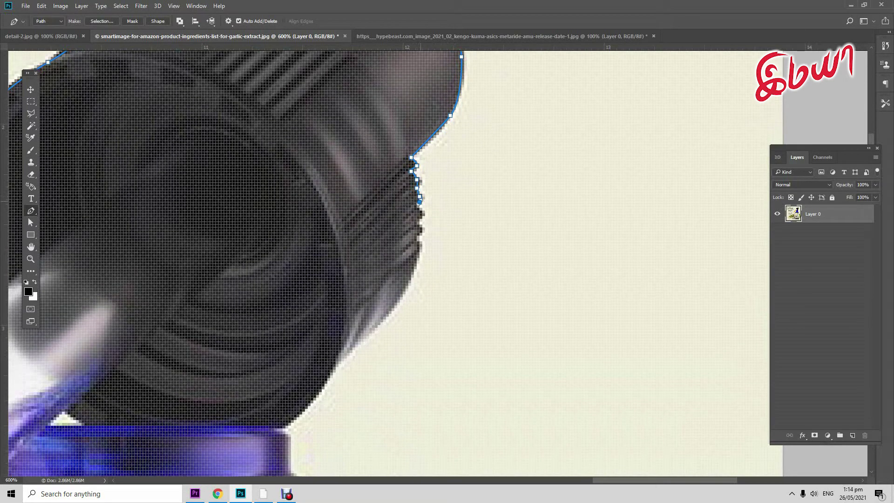
pyautogui.click(420, 221)
pyautogui.click(418, 243)
pyautogui.click(415, 264)
# - Trace the path along the cap's lower edge
pyautogui.moveTo(414, 264); pyautogui.dragTo(465, 153)
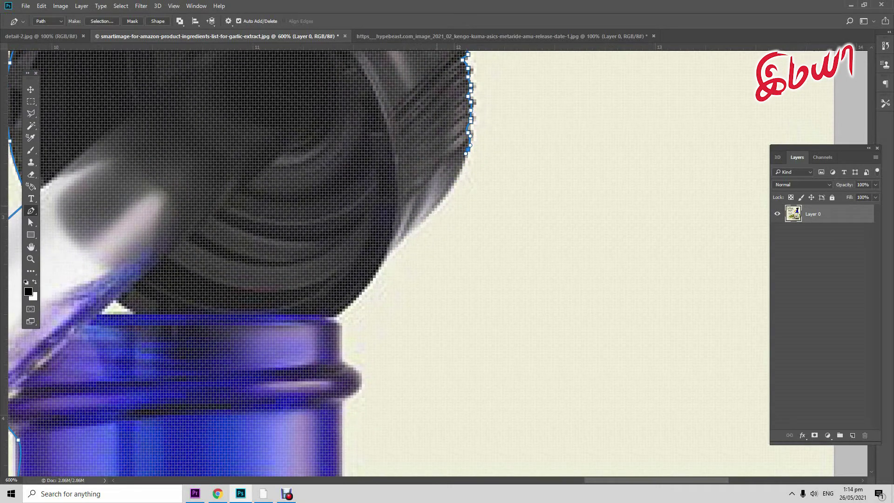
pyautogui.moveTo(437, 205); pyautogui.dragTo(417, 224)
pyautogui.click(386, 262)
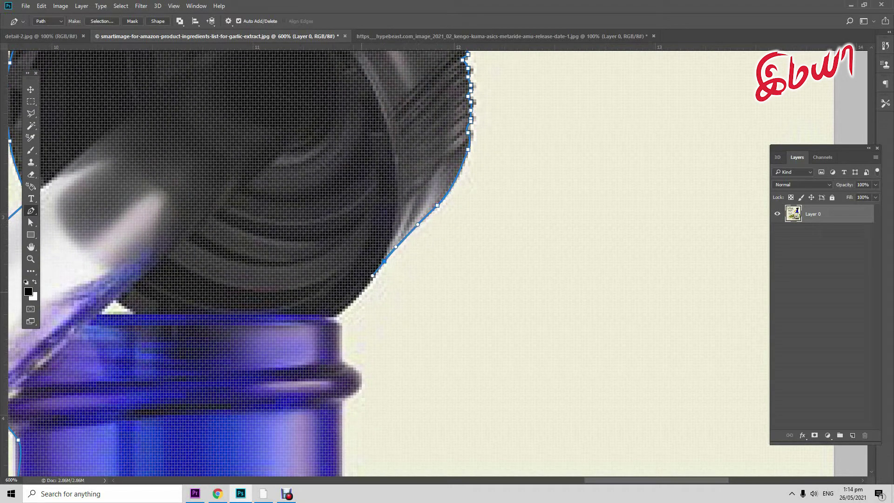
pyautogui.click(375, 275)
pyautogui.click(355, 300)
pyautogui.click(346, 308)
pyautogui.click(338, 317)
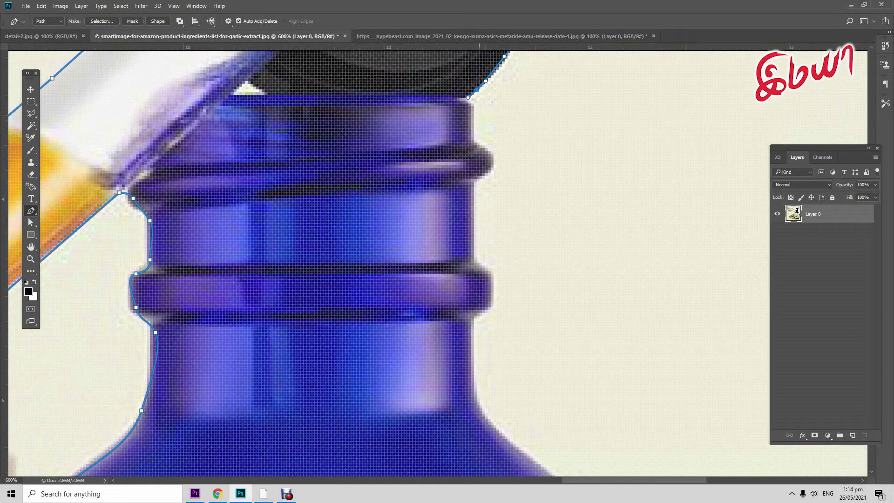
# - Trace the path down the neck's right side and around the neck rings
pyautogui.click(468, 106)
pyautogui.click(470, 141)
pyautogui.click(488, 154)
pyautogui.moveTo(491, 170); pyautogui.dragTo(474, 183)
pyautogui.click(471, 255)
pyautogui.moveTo(472, 255); pyautogui.dragTo(444, 106)
pyautogui.click(455, 122)
pyautogui.click(465, 128)
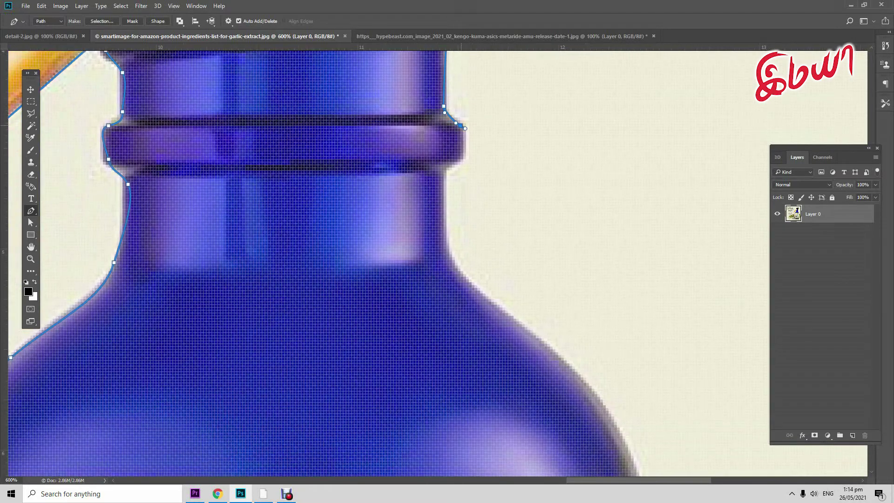
pyautogui.moveTo(463, 156); pyautogui.dragTo(443, 172)
# - Curve the path down the bottle's right shoulder to the label
pyautogui.moveTo(444, 233)
pyautogui.mouseDown()
pyautogui.moveTo(442, 243)
pyautogui.moveTo(361, 117)
pyautogui.mouseUp()
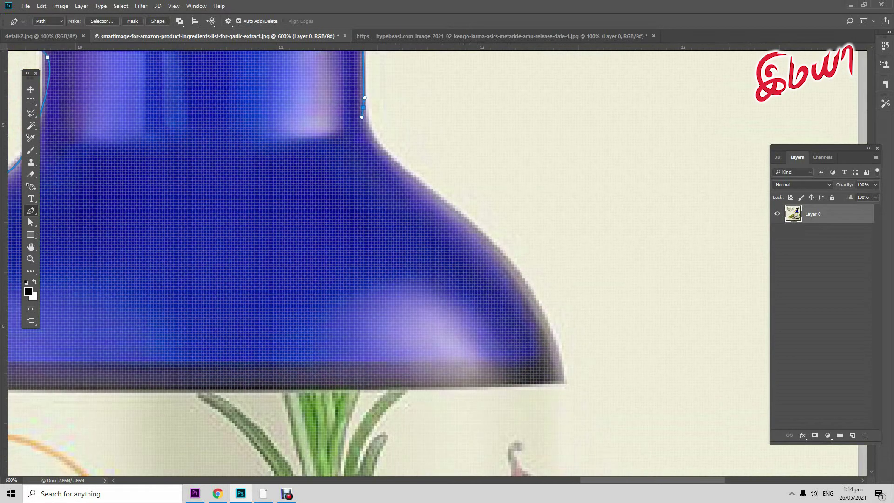
pyautogui.moveTo(393, 166); pyautogui.dragTo(409, 177)
pyautogui.moveTo(485, 238)
pyautogui.mouseDown()
pyautogui.moveTo(507, 260)
pyautogui.moveTo(425, 115)
pyautogui.mouseUp()
pyautogui.moveTo(462, 172); pyautogui.dragTo(471, 184)
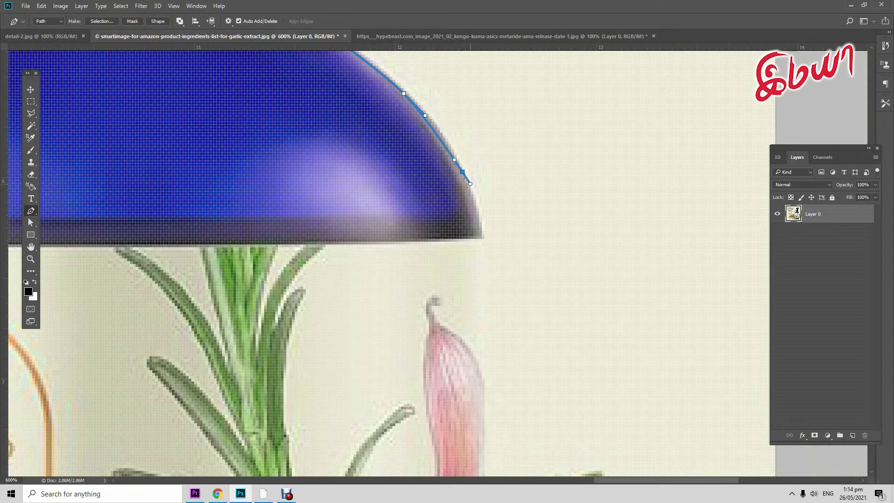
pyautogui.moveTo(485, 241)
pyautogui.mouseDown()
pyautogui.moveTo(484, 250)
pyautogui.moveTo(474, 24)
pyautogui.mouseUp()
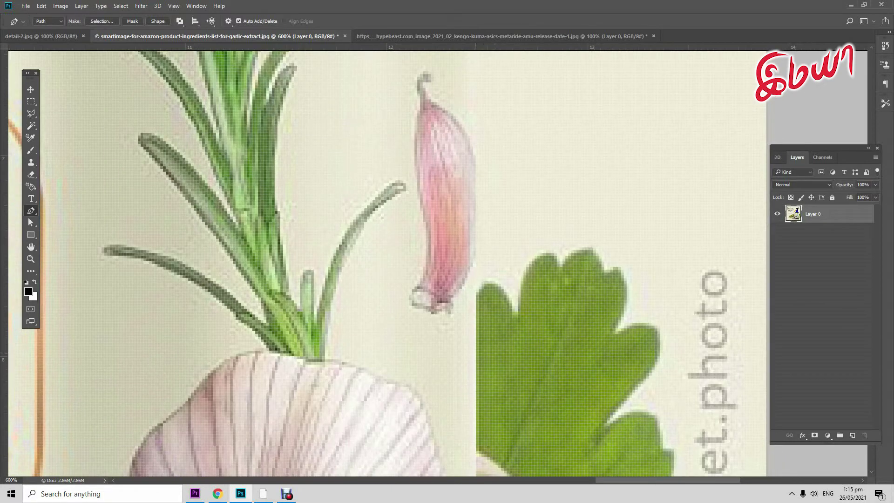
pyautogui.moveTo(475, 356); pyautogui.dragTo(425, 56)
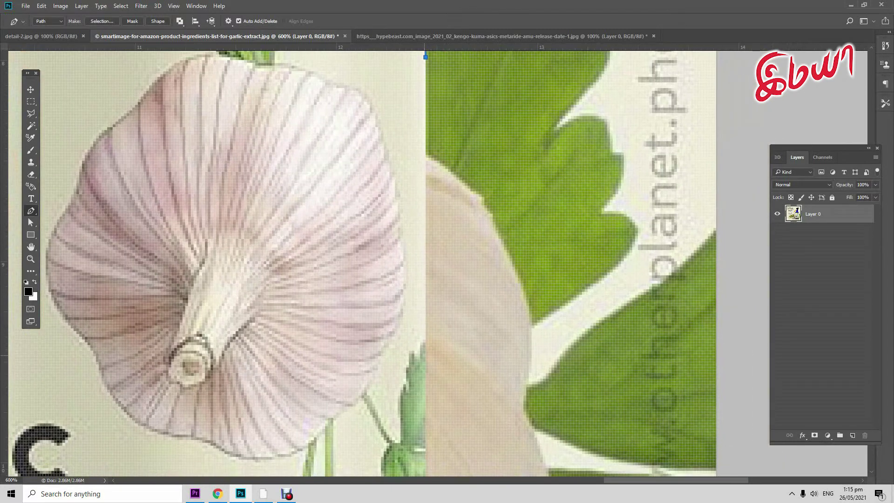
pyautogui.moveTo(425, 356); pyautogui.dragTo(443, 72)
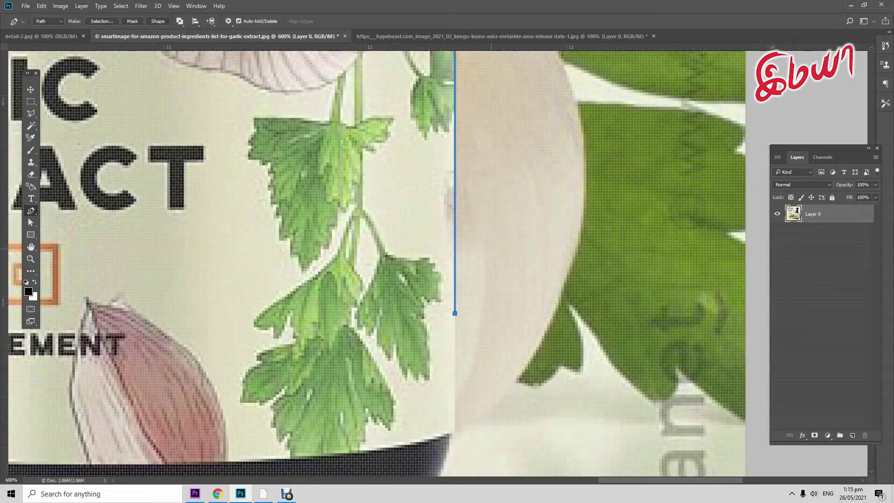
pyautogui.moveTo(441, 409); pyautogui.dragTo(455, 123)
# - Trace down the right edge and along the base, closing the path at its start
pyautogui.click(456, 230)
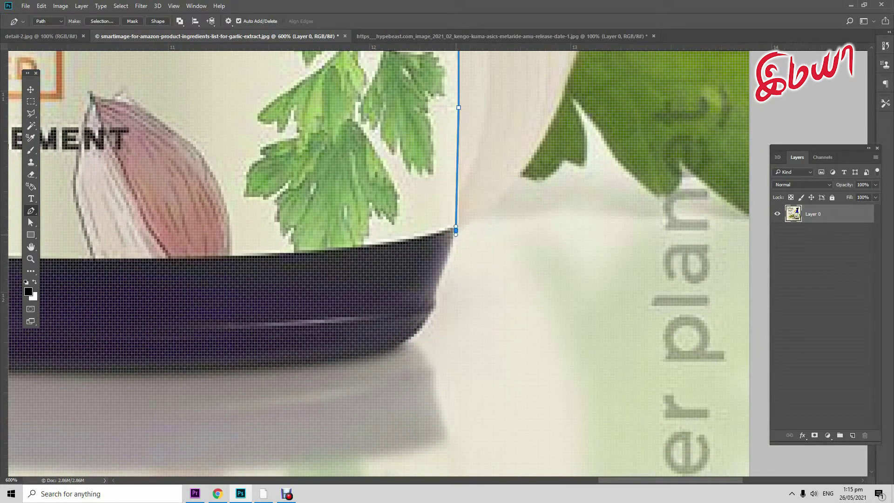
pyautogui.click(445, 257)
pyautogui.click(433, 289)
pyautogui.moveTo(431, 311)
pyautogui.mouseDown()
pyautogui.moveTo(426, 318)
pyautogui.moveTo(487, 265)
pyautogui.mouseUp()
pyautogui.moveTo(444, 297); pyautogui.dragTo(418, 303)
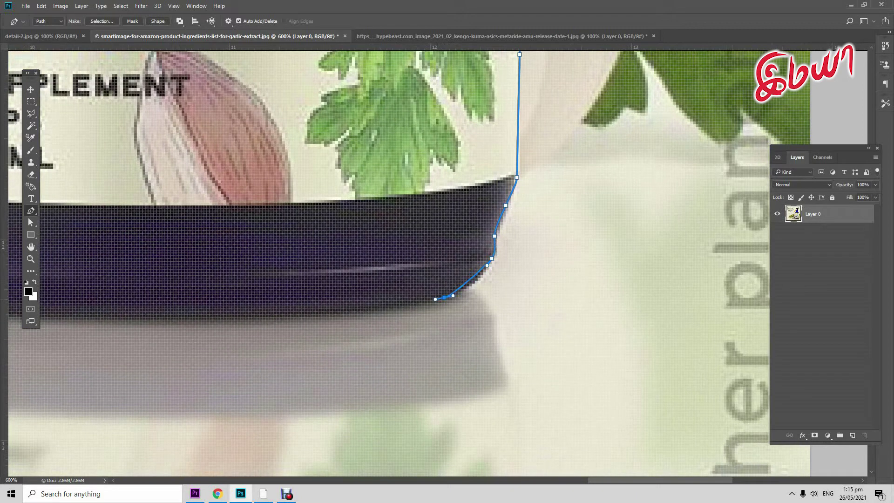
pyautogui.moveTo(265, 317)
pyautogui.mouseDown()
pyautogui.moveTo(219, 317)
pyautogui.moveTo(467, 329)
pyautogui.mouseUp()
pyautogui.moveTo(271, 329); pyautogui.dragTo(239, 326)
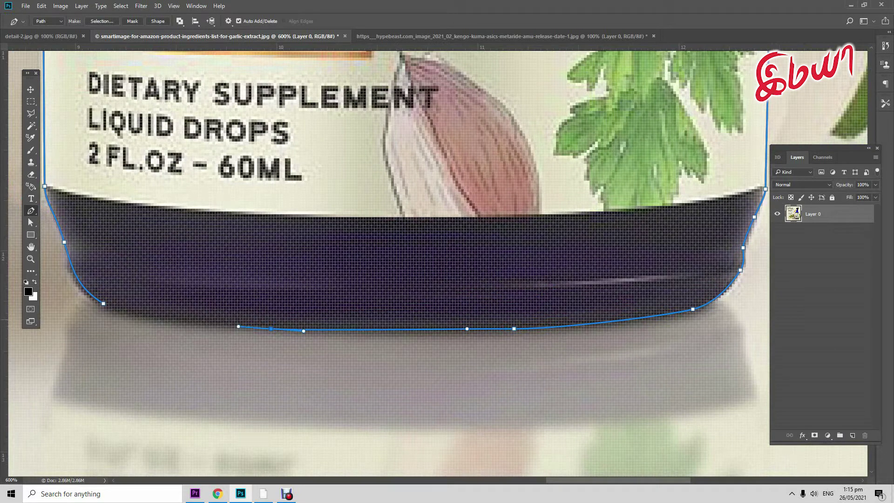
pyautogui.moveTo(145, 318); pyautogui.dragTo(134, 315)
pyautogui.click(104, 303)
# - Make a selection from the path, invert it, delete the background and deselect
pyautogui.rightClick(239, 166)
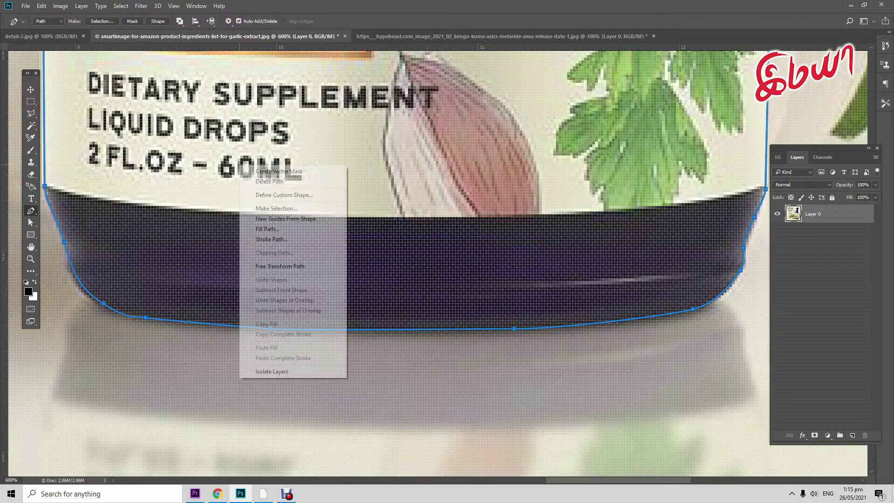
pyautogui.click(276, 208)
pyautogui.press('Return')
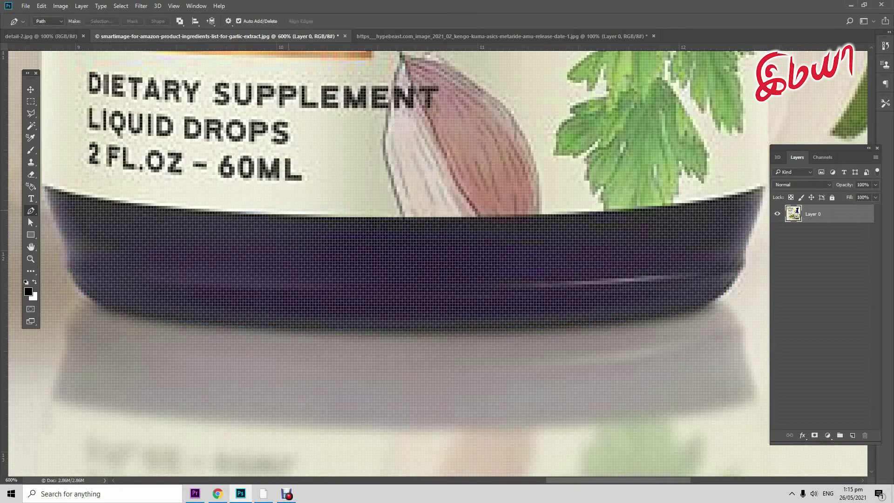
pyautogui.hotkey('ctrl', 'shift', 'i')
pyautogui.press('Delete')
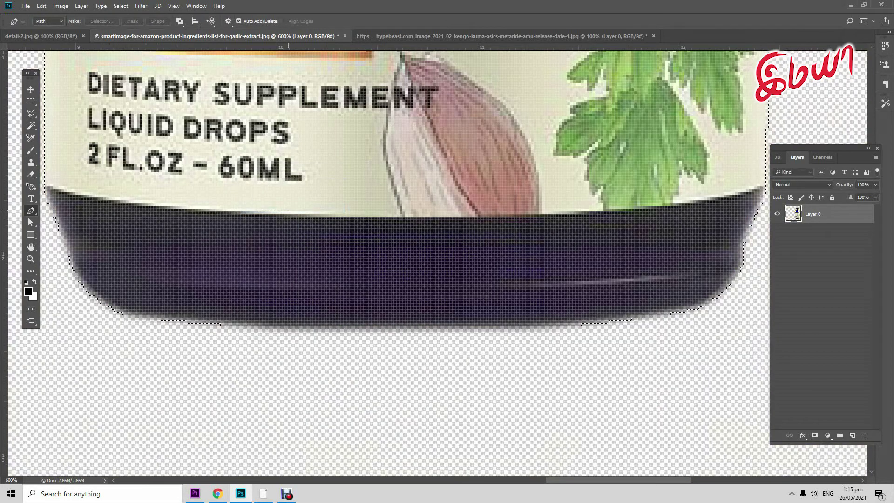
pyautogui.hotkey('ctrl', 'd')
# - Zoom out and move the cut-out bottle left toward the canvas centre
pyautogui.hotkey('ctrl', '-')
pyautogui.hotkey('ctrl', '-')
pyautogui.hotkey('ctrl', '-')
pyautogui.hotkey('ctrl', '-')
pyautogui.hotkey('ctrl', '-')
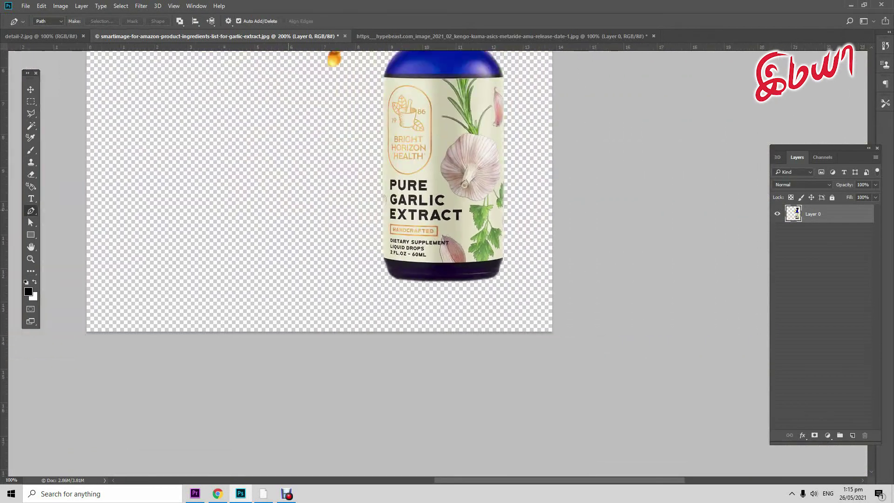
pyautogui.scroll(5, 342, 261)
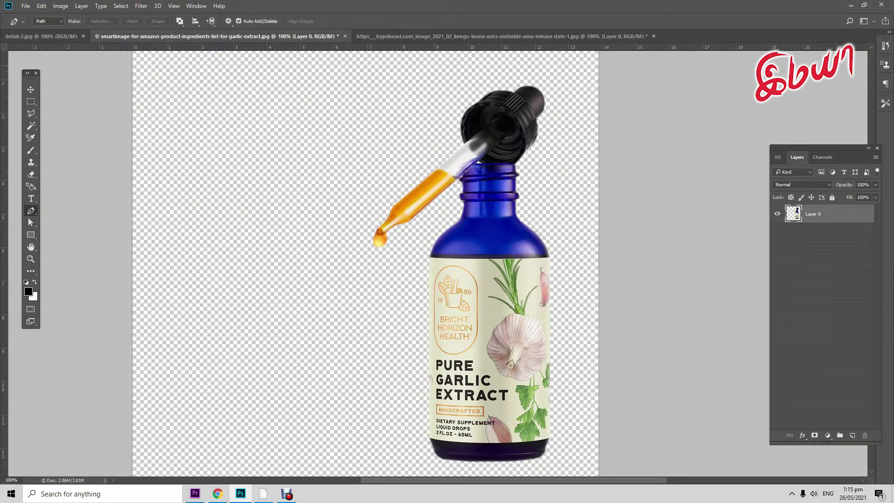
pyautogui.press('v')
pyautogui.moveTo(453, 234); pyautogui.dragTo(342, 228)
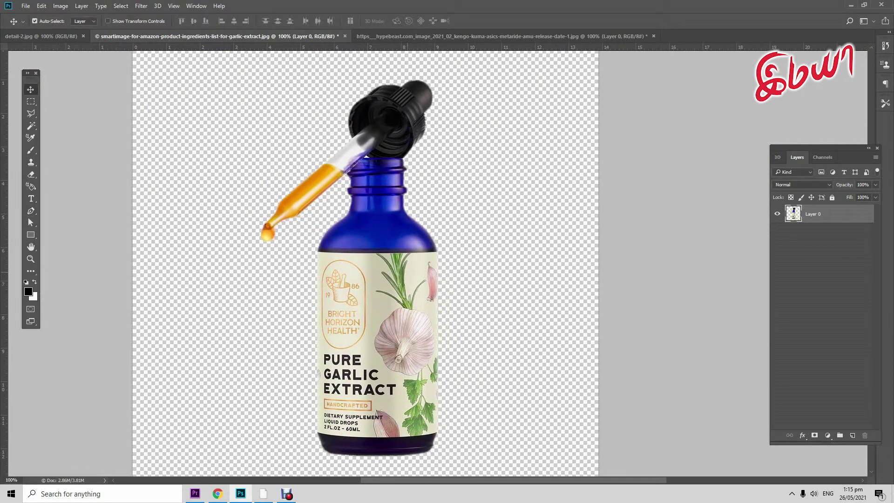
pyautogui.hotkey('ctrl', '-')
pyautogui.moveTo(451, 267); pyautogui.dragTo(442, 261)
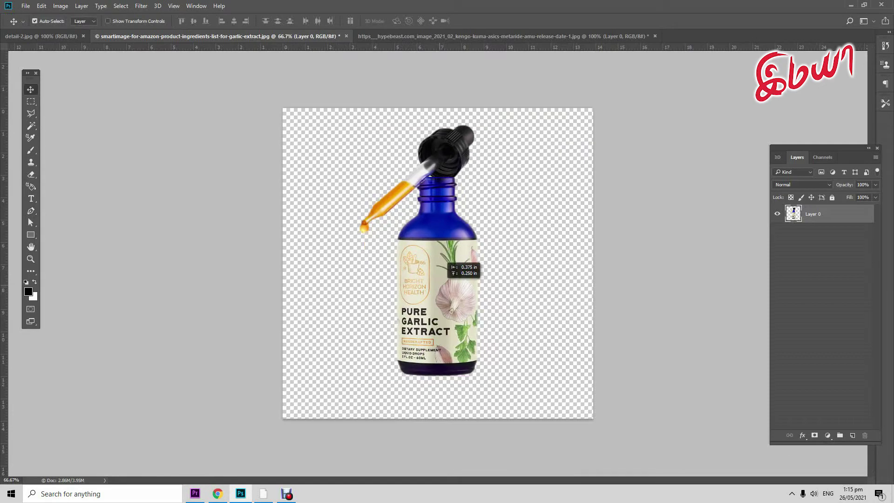
# - Add a new white-filled layer as background and reselect the bottle layer, undoing a stray duplicate move
pyautogui.keyDown('ctrl'); pyautogui.click(852, 435); pyautogui.keyUp('ctrl')
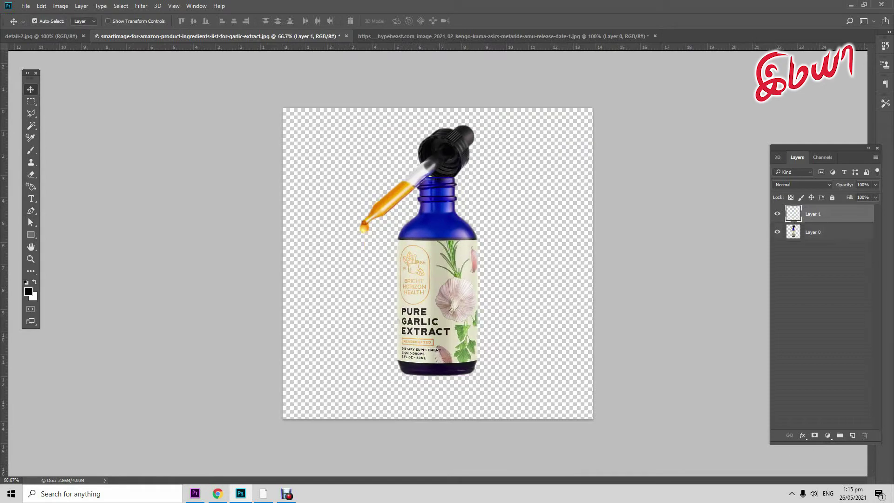
pyautogui.hotkey('ctrl', 'BackSpace')
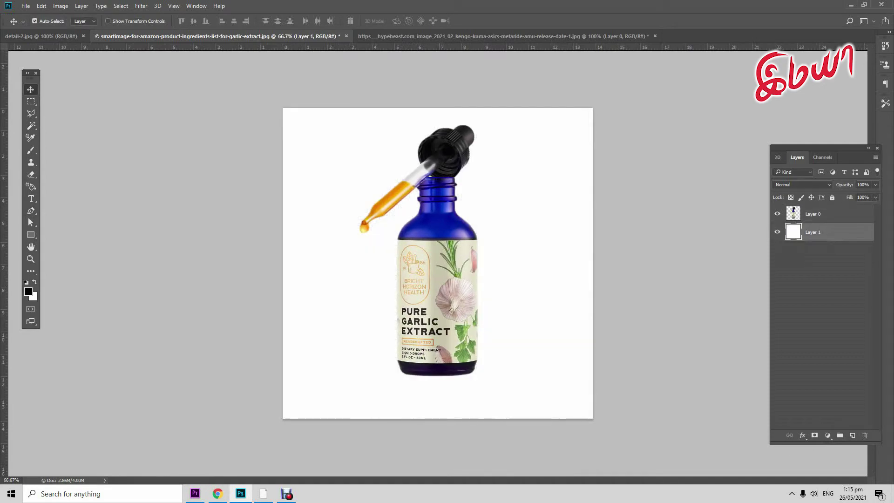
pyautogui.hotkey('alt', ']')
pyautogui.moveTo(438, 279); pyautogui.dragTo(437, 325)
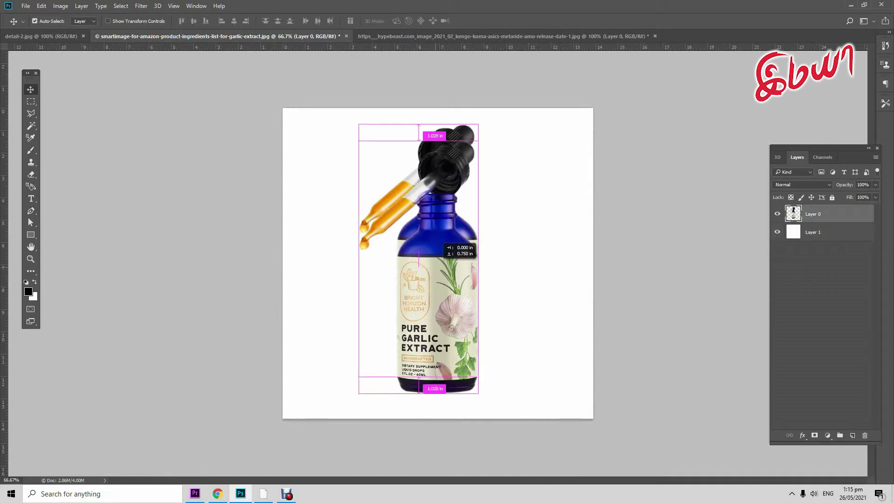
pyautogui.hotkey('ctrl', 'z')
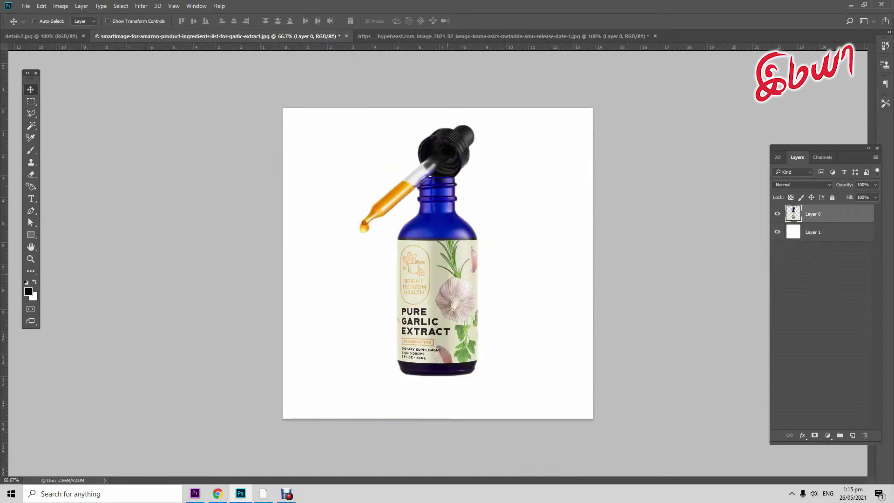
# - Duplicate the bottle layer and flip the original vertically below the bottle
pyautogui.hotkey('ctrl', 'j')
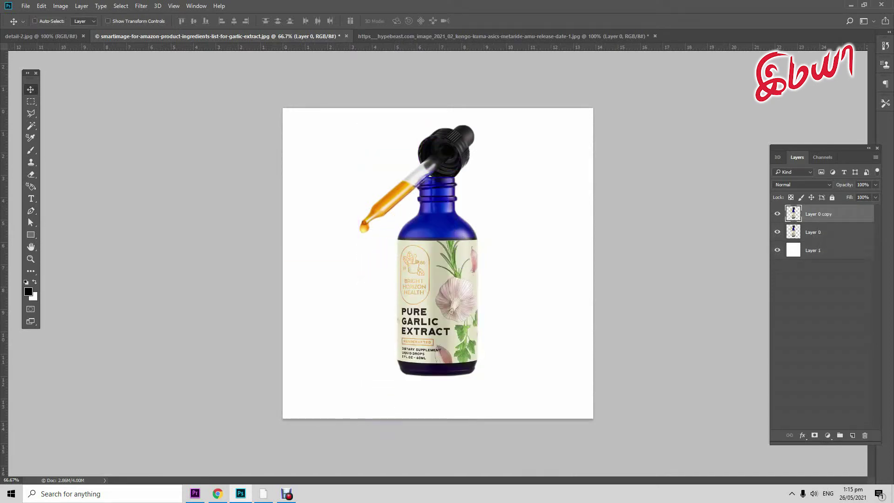
pyautogui.click(819, 232)
pyautogui.hotkey('ctrl', 't')
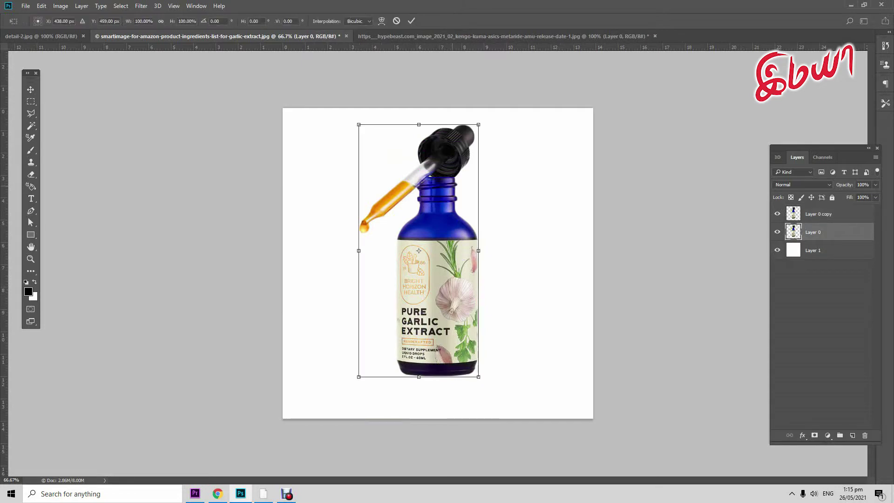
pyautogui.rightClick(453, 187)
pyautogui.click(481, 335)
pyautogui.moveTo(474, 159)
pyautogui.mouseDown()
pyautogui.moveTo(469, 403)
pyautogui.moveTo(482, 179)
pyautogui.mouseUp()
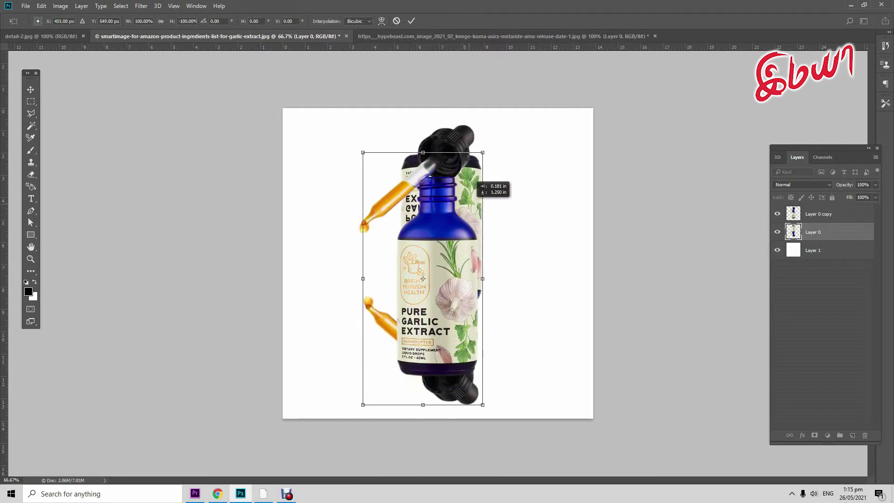
pyautogui.press('Return')
# - Erase the reflected dropper and cap, then place the reflection beneath the bottle
pyautogui.press('e')
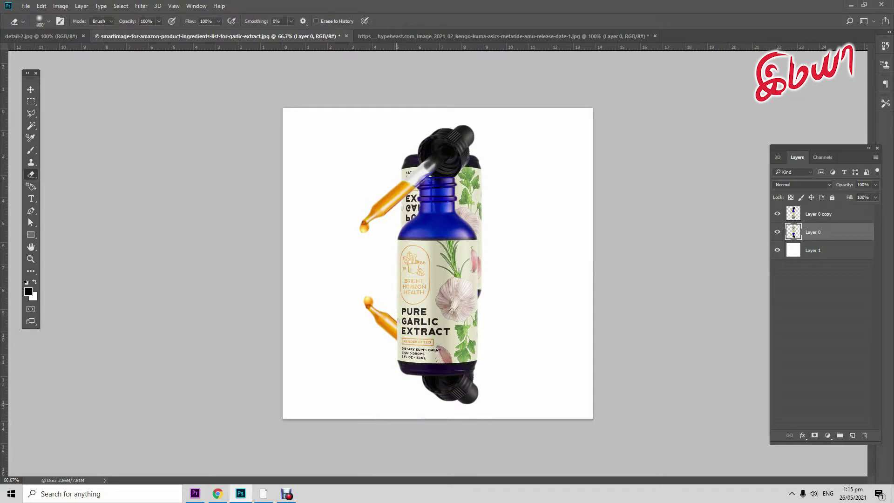
pyautogui.press(']')
pyautogui.press(']')
pyautogui.press(']')
pyautogui.moveTo(431, 355)
pyautogui.mouseDown()
pyautogui.moveTo(564, 359)
pyautogui.moveTo(549, 349)
pyautogui.mouseUp()
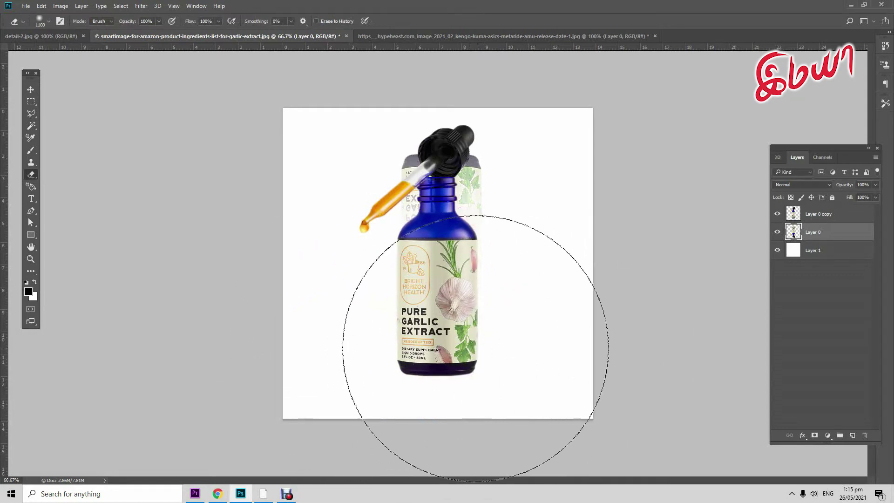
pyautogui.click(540, 160)
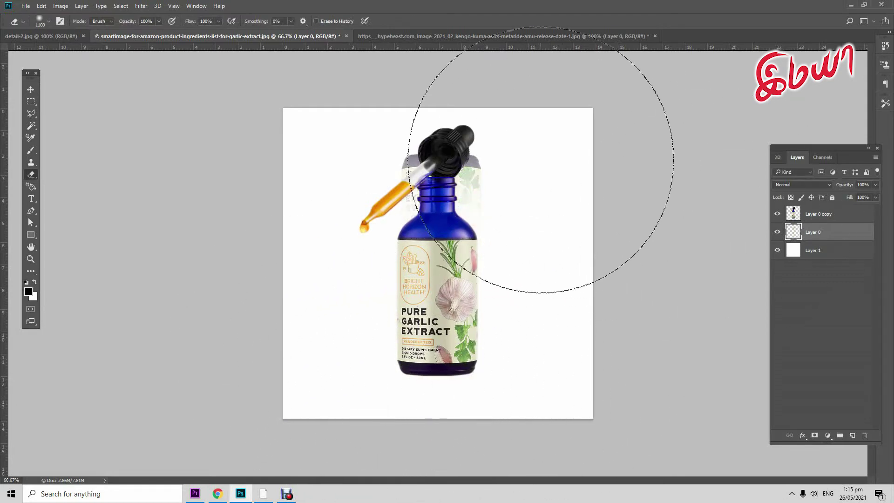
pyautogui.hotkey('ctrl', 'z')
pyautogui.click(31, 89)
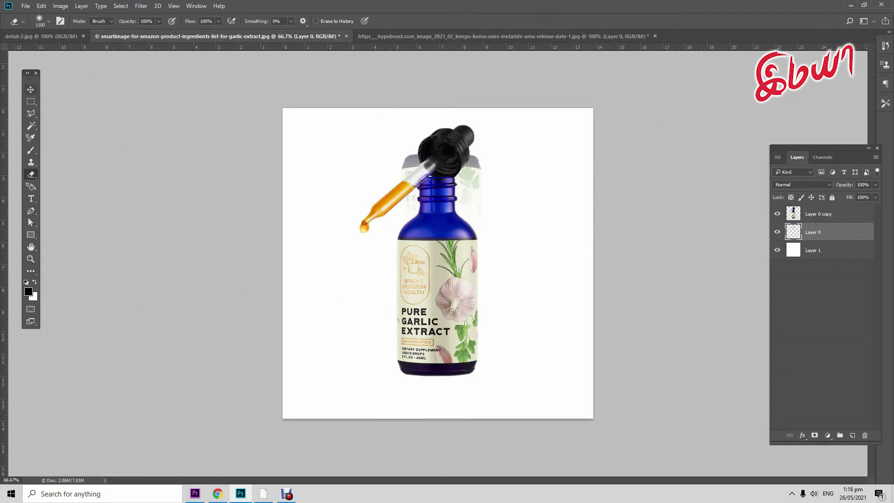
pyautogui.moveTo(454, 151); pyautogui.dragTo(458, 372)
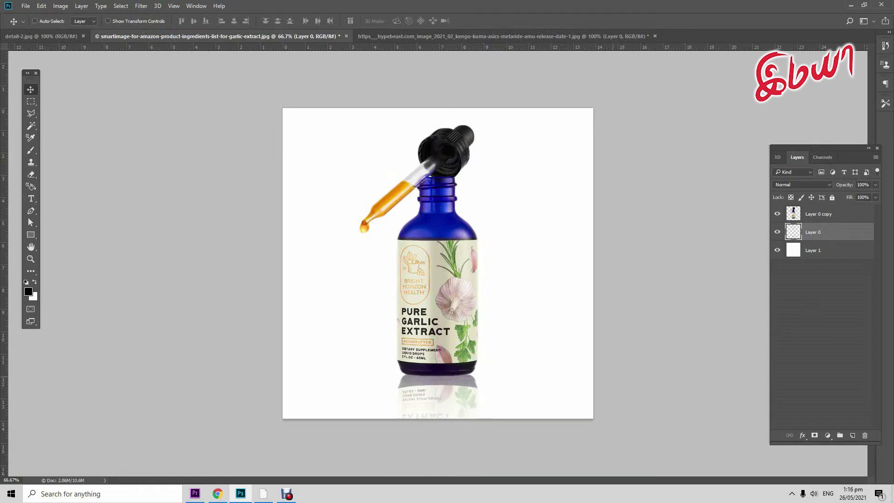
# - Cycle through the open documents and bring the mug photo detail-2.jpg to the front
pyautogui.hotkey('ctrl', 'Tab')
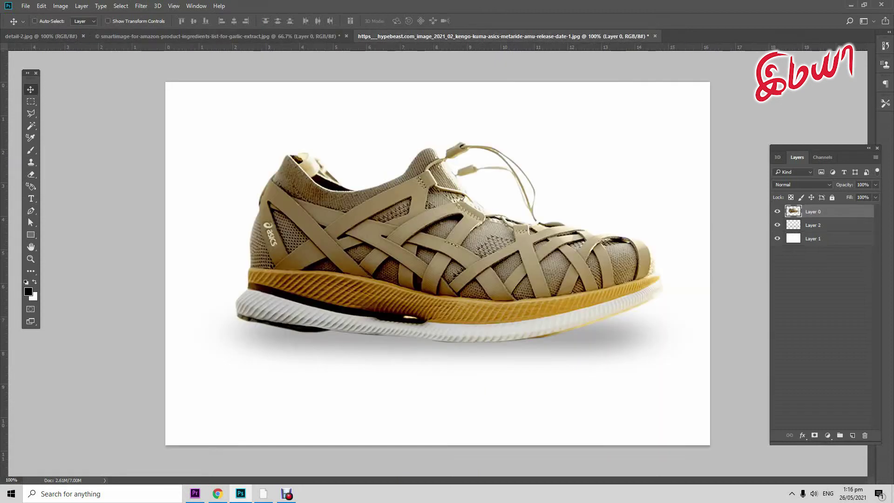
pyautogui.hotkey('ctrl', 'shift', 'Tab')
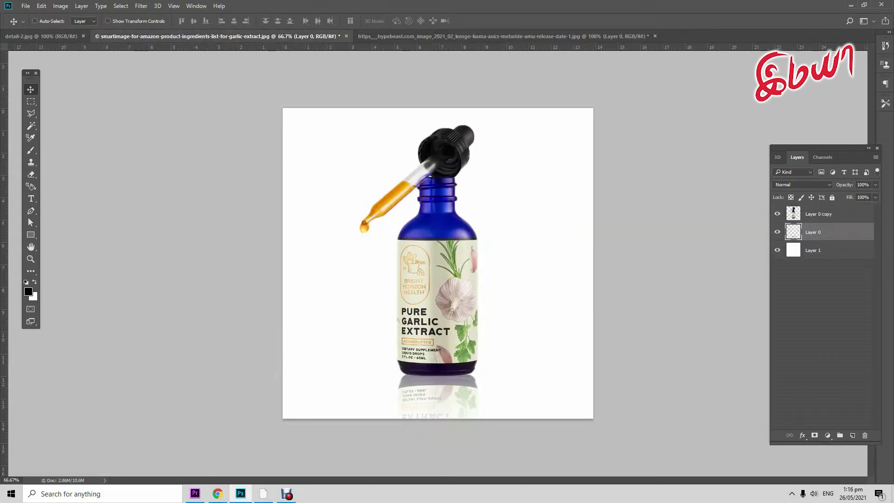
pyautogui.hotkey('ctrl', 'shift', 'Tab')
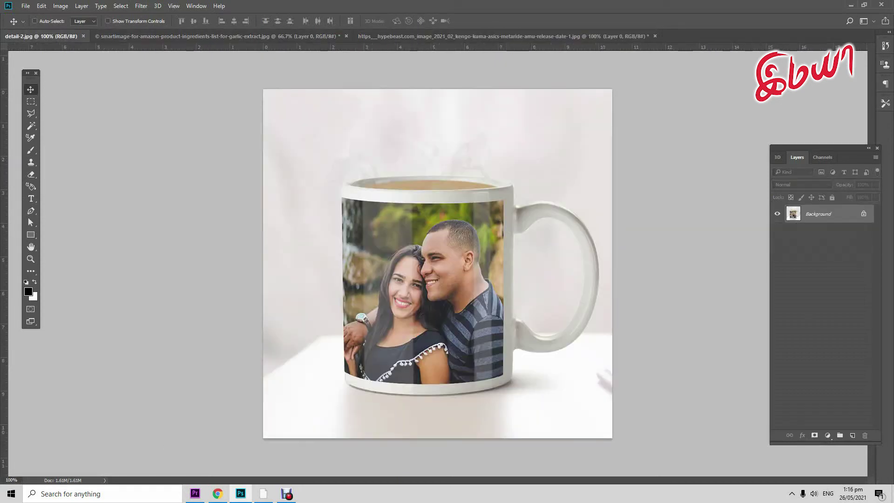
# - Convert the locked Background into editable Layer 0 and zoom in on the mug base
pyautogui.doubleClick(818, 214)
pyautogui.click(524, 155)
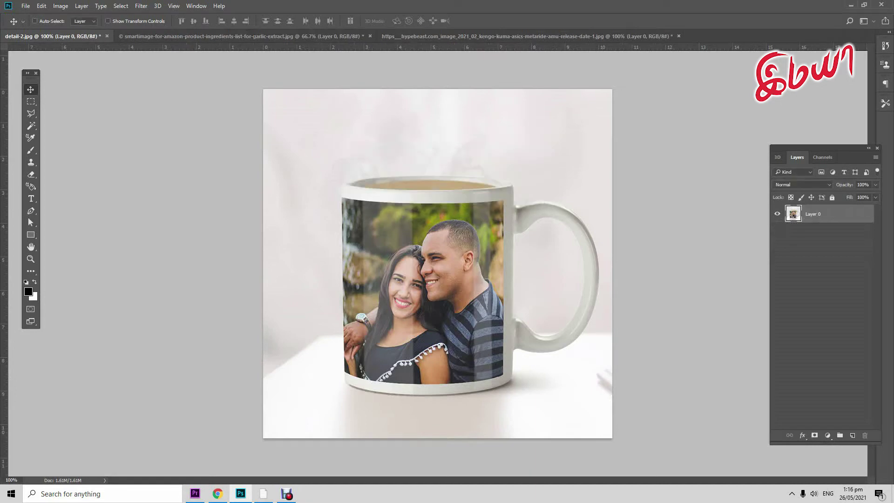
pyautogui.scroll(1, 404, 410)
pyautogui.scroll(1, 404, 409)
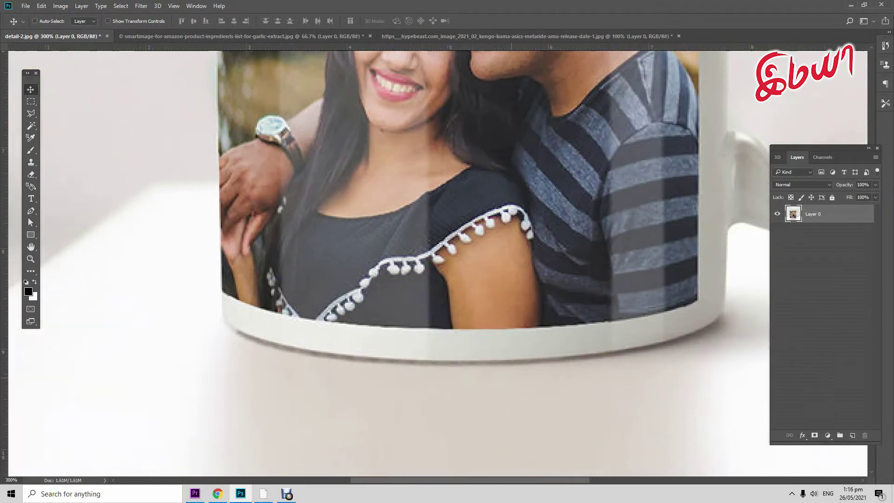
pyautogui.moveTo(404, 261); pyautogui.dragTo(434, 249)
# - Start a Pen path along the mug's bottom rim and run it up the left edge
pyautogui.press('p')
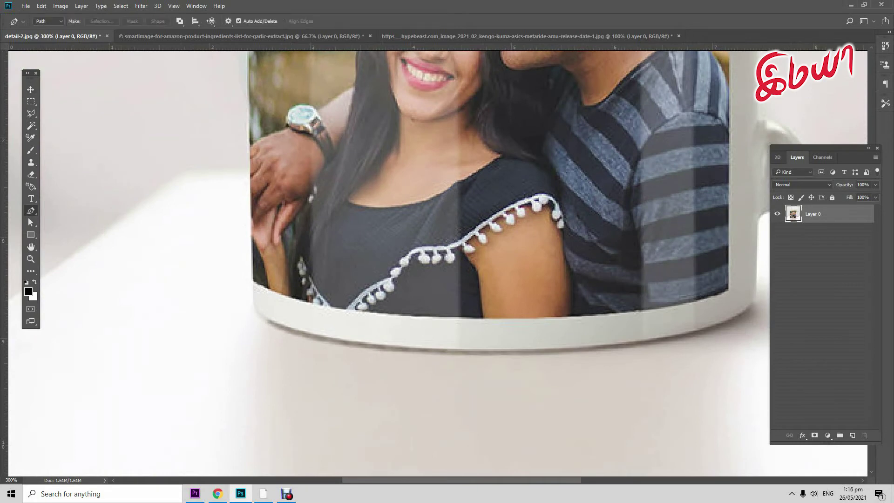
pyautogui.scroll(1, 412, 365)
pyautogui.moveTo(321, 331); pyautogui.dragTo(326, 332)
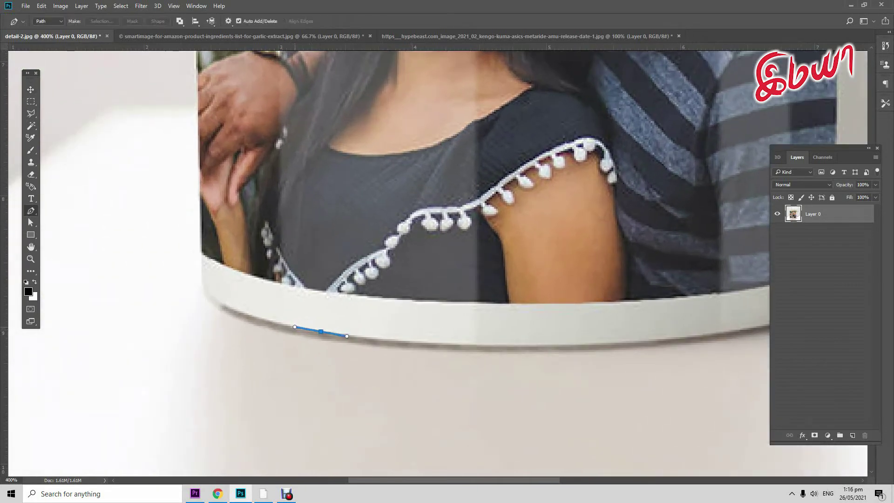
pyautogui.moveTo(225, 305); pyautogui.dragTo(213, 297)
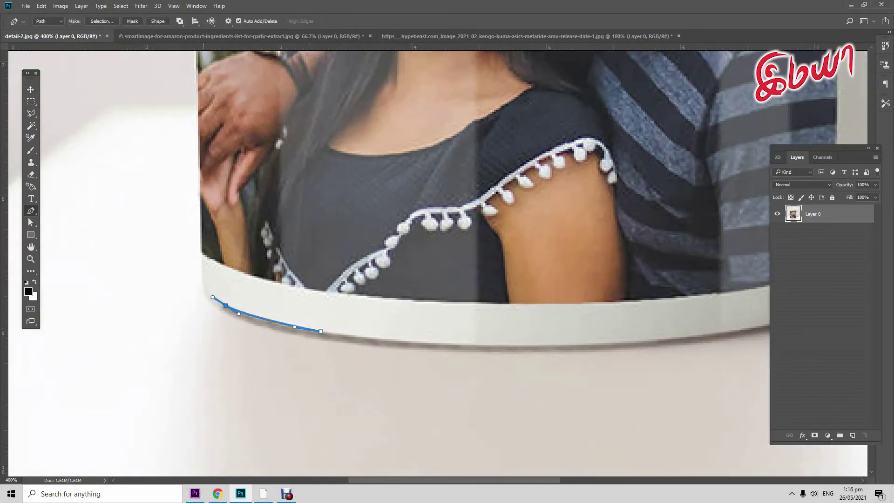
pyautogui.scroll(3, 437, 261)
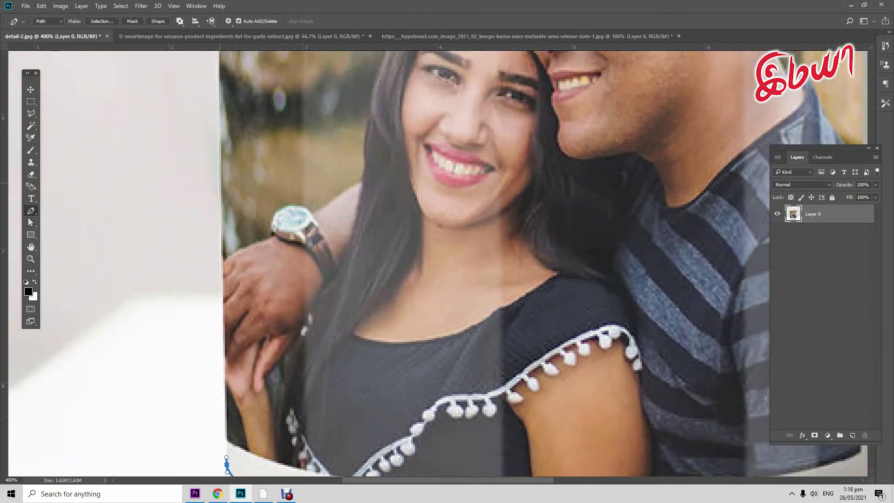
pyautogui.scroll(3, 437, 260)
pyautogui.scroll(2, 437, 261)
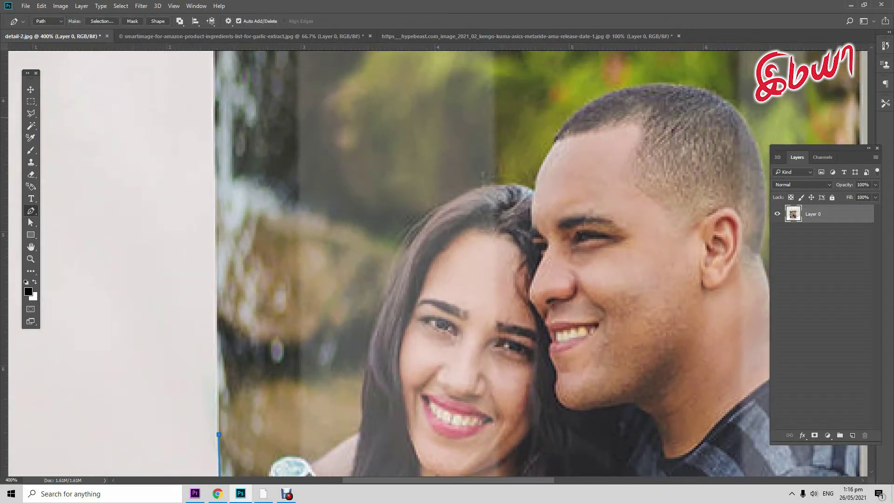
pyautogui.scroll(6, 438, 261)
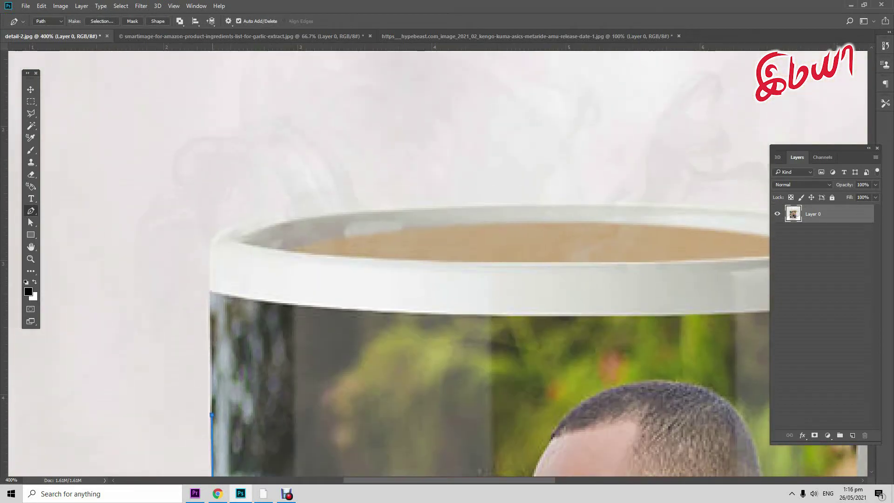
pyautogui.moveTo(212, 270); pyautogui.dragTo(211, 255)
pyautogui.click(224, 228)
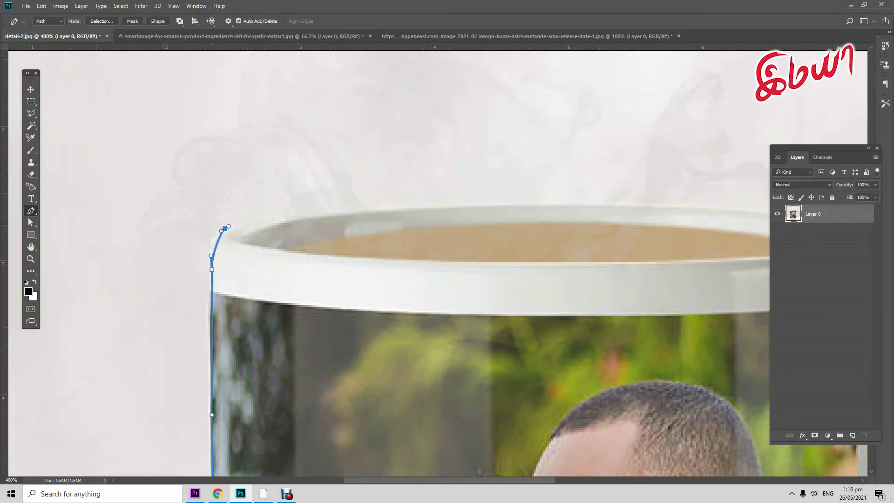
# - Carry the path across the top rim and turn it down the right side
pyautogui.scroll(3, 219, 233)
pyautogui.hscroll(2, 219, 233)
pyautogui.moveTo(218, 342); pyautogui.dragTo(236, 340)
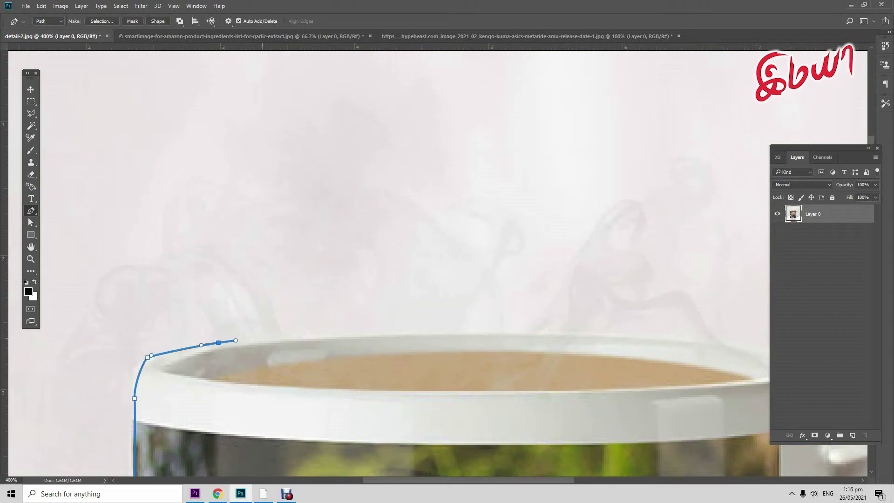
pyautogui.moveTo(263, 339)
pyautogui.mouseDown()
pyautogui.moveTo(283, 336)
pyautogui.moveTo(284, 310)
pyautogui.mouseUp()
pyautogui.hscroll(2, 284, 336)
pyautogui.scroll(-1, 283, 336)
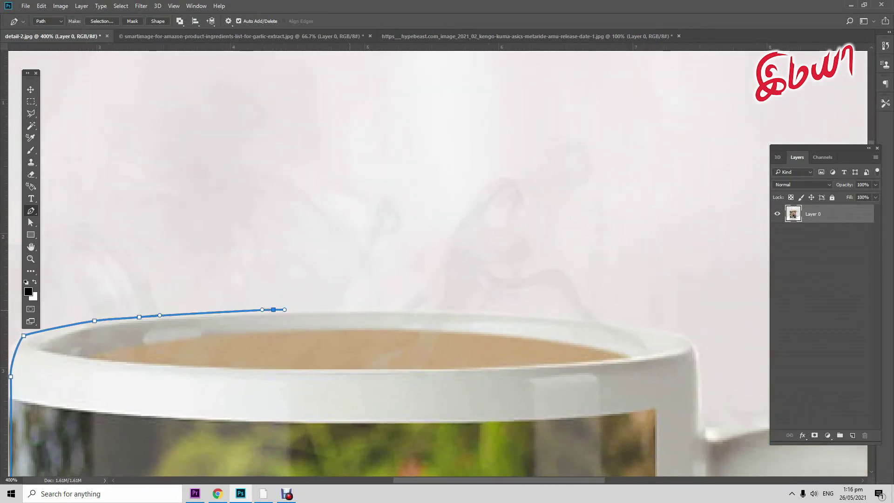
pyautogui.moveTo(351, 310); pyautogui.dragTo(363, 309)
pyautogui.hscroll(3, 363, 310)
pyautogui.scroll(-2, 363, 309)
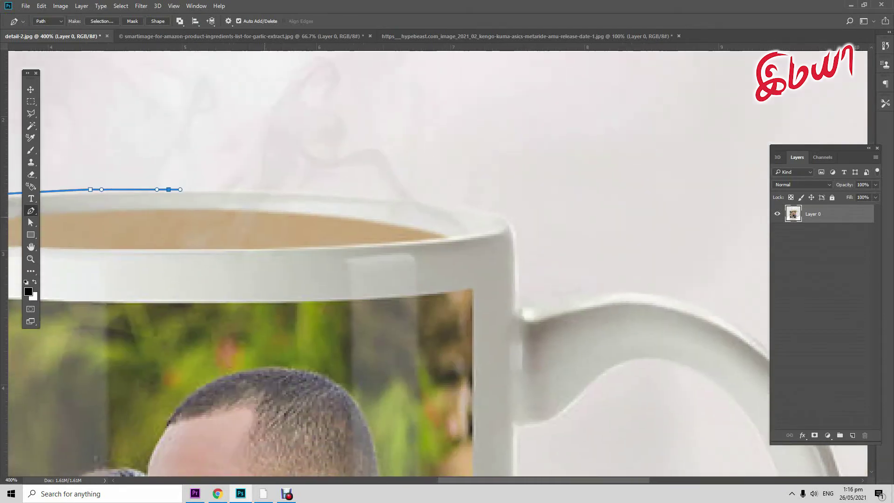
pyautogui.moveTo(285, 191); pyautogui.dragTo(309, 191)
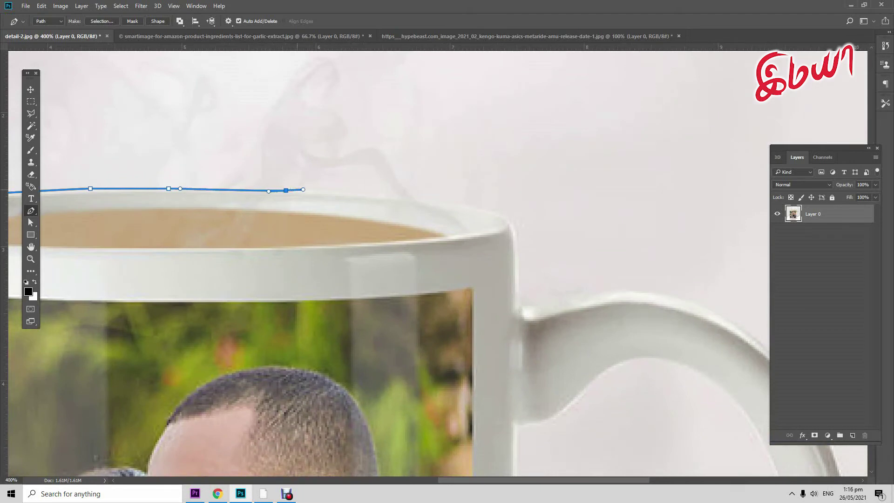
pyautogui.moveTo(419, 199); pyautogui.dragTo(425, 201)
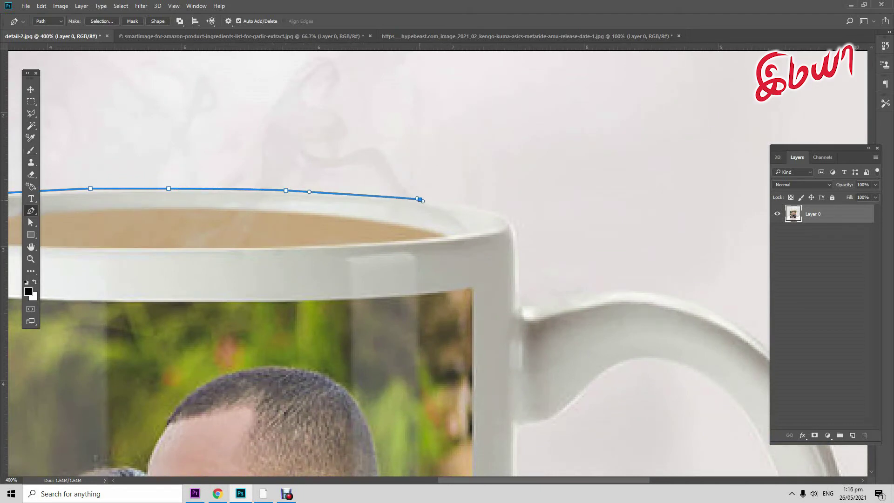
pyautogui.moveTo(487, 210); pyautogui.dragTo(512, 231)
pyautogui.moveTo(518, 275); pyautogui.dragTo(518, 295)
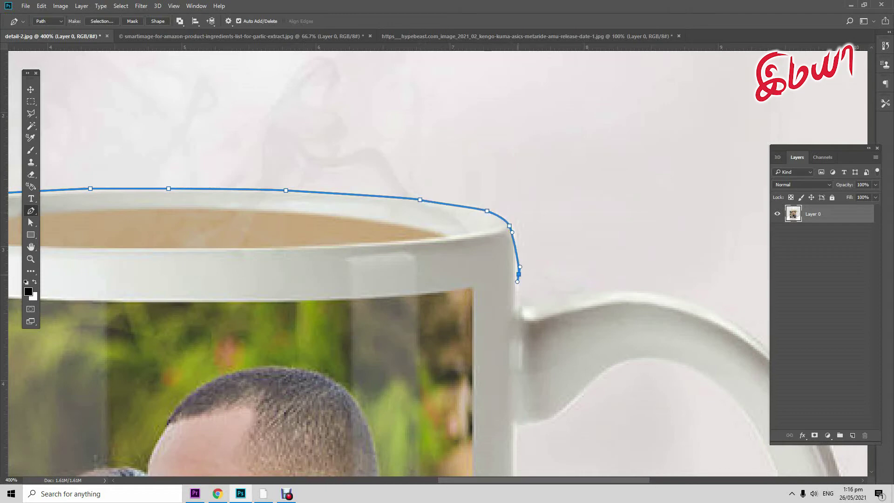
# - Trace the path to the handle joint, then along the handle's top and outer curve
pyautogui.click(520, 309)
pyautogui.moveTo(520, 309)
pyautogui.mouseDown()
pyautogui.moveTo(288, 208)
pyautogui.moveTo(406, 191)
pyautogui.mouseUp()
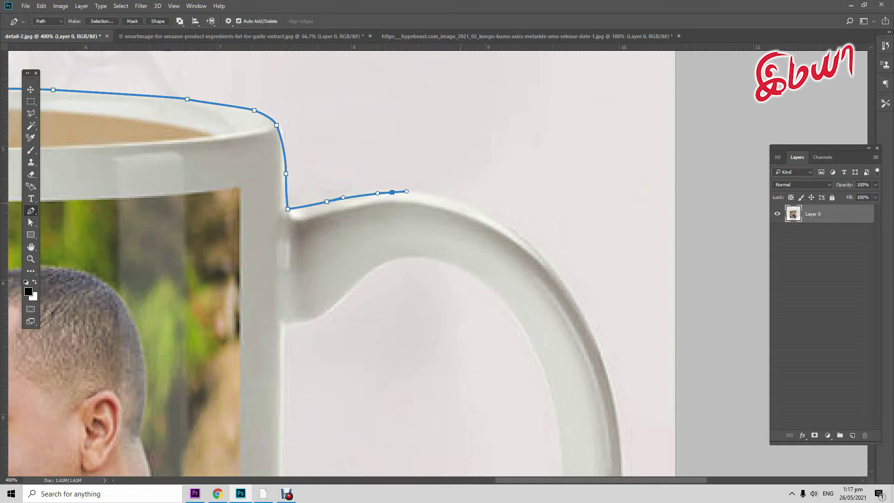
pyautogui.moveTo(457, 203); pyautogui.dragTo(472, 210)
pyautogui.moveTo(517, 235); pyautogui.dragTo(532, 248)
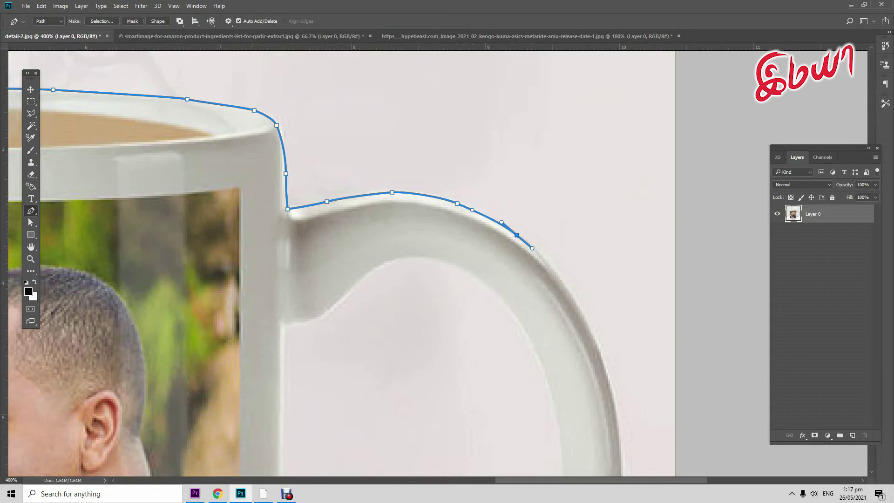
pyautogui.moveTo(567, 291); pyautogui.dragTo(579, 310)
pyautogui.moveTo(598, 354); pyautogui.dragTo(611, 398)
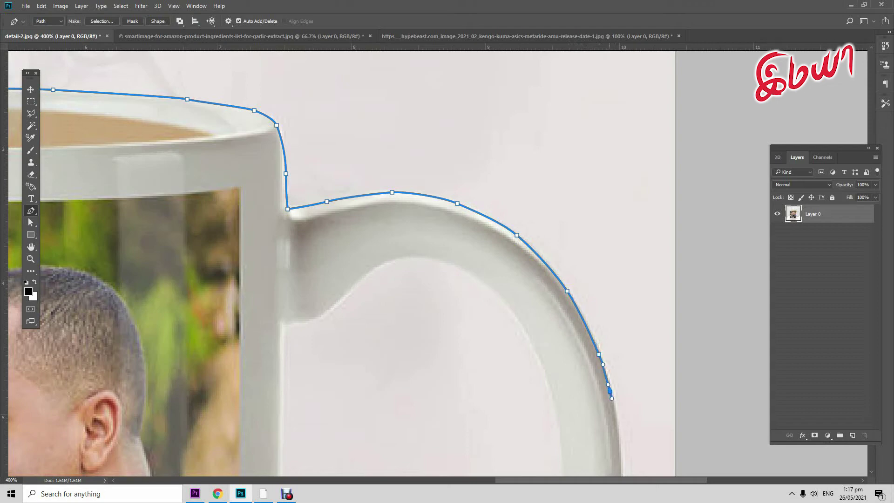
pyautogui.moveTo(612, 398); pyautogui.dragTo(558, 163)
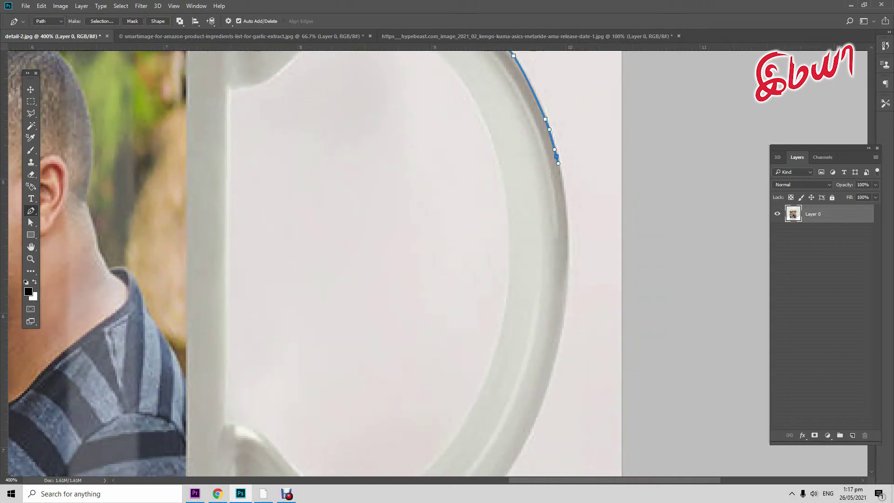
pyautogui.moveTo(565, 219); pyautogui.dragTo(567, 234)
pyautogui.moveTo(566, 279)
pyautogui.mouseDown()
pyautogui.moveTo(564, 309)
pyautogui.moveTo(596, 184)
pyautogui.moveTo(558, 310)
pyautogui.moveTo(650, 133)
pyautogui.mouseUp()
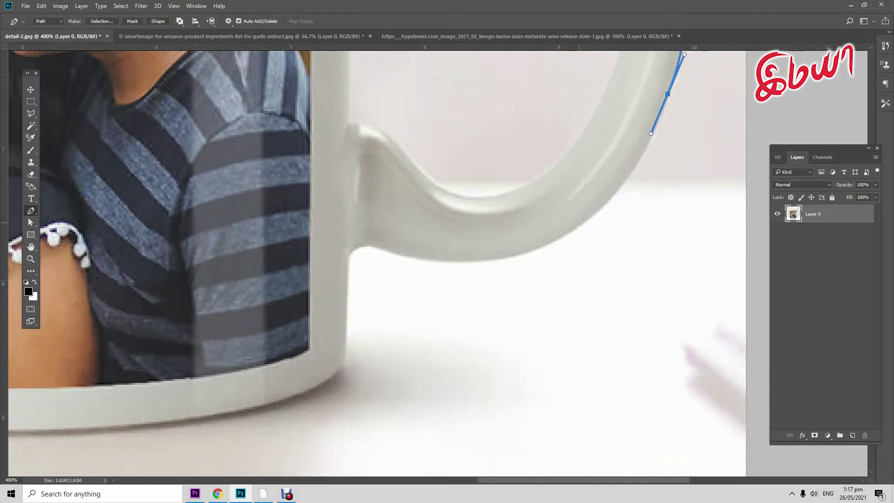
# - Follow the handle's underside back to the body, down the right side and along the bottom rim
pyautogui.moveTo(615, 192); pyautogui.dragTo(596, 214)
pyautogui.moveTo(550, 239); pyautogui.dragTo(528, 249)
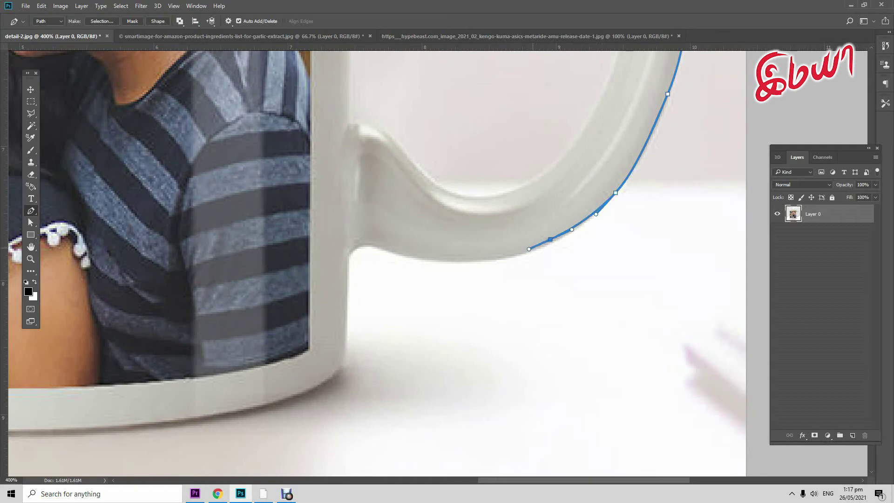
pyautogui.moveTo(438, 258); pyautogui.dragTo(368, 240)
pyautogui.click(349, 248)
pyautogui.click(345, 352)
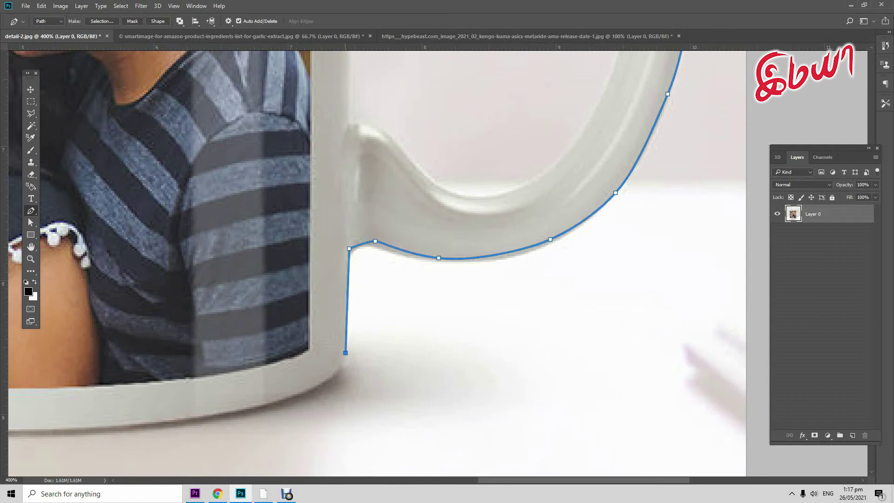
pyautogui.moveTo(345, 352)
pyautogui.mouseDown()
pyautogui.moveTo(515, 185)
pyautogui.moveTo(478, 222)
pyautogui.mouseUp()
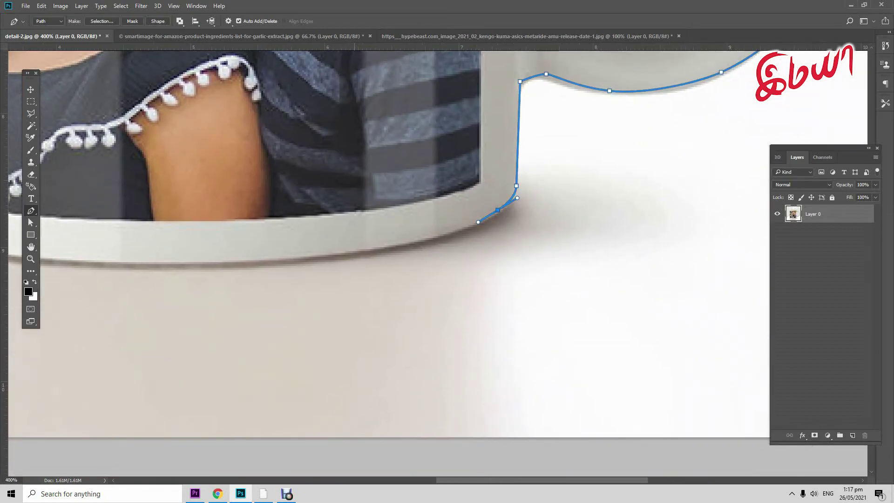
pyautogui.moveTo(366, 240)
pyautogui.mouseDown()
pyautogui.moveTo(331, 245)
pyautogui.moveTo(582, 289)
pyautogui.mouseUp()
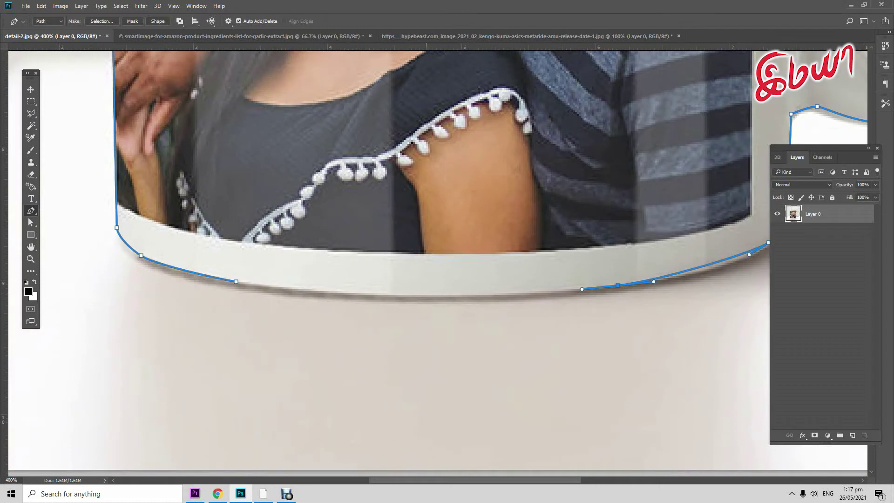
pyautogui.moveTo(420, 294); pyautogui.dragTo(389, 293)
pyautogui.moveTo(284, 287); pyautogui.dragTo(268, 286)
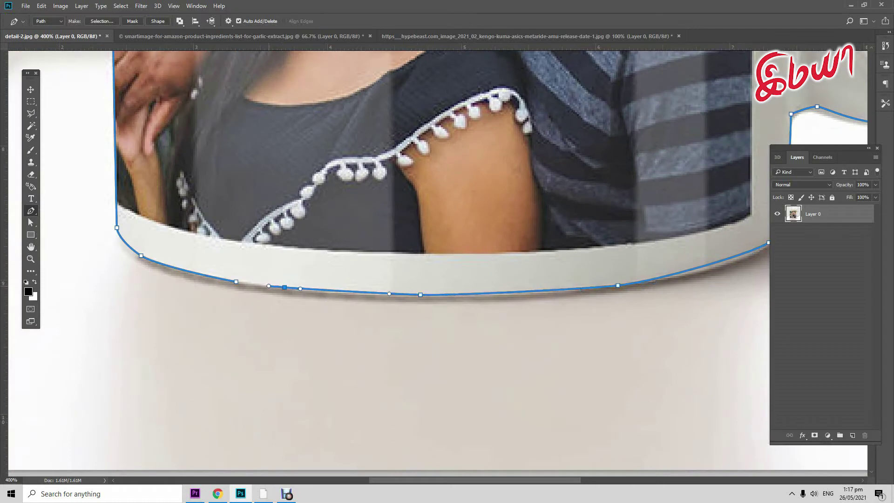
pyautogui.rightClick(270, 120)
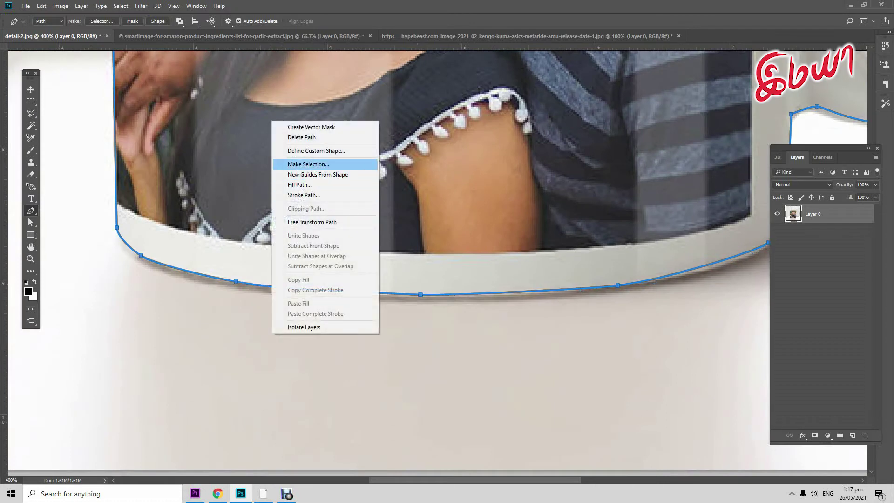
# - Make a selection from the mug path, delete the background around the mug, and deselect
pyautogui.click(303, 163)
pyautogui.press('Return')
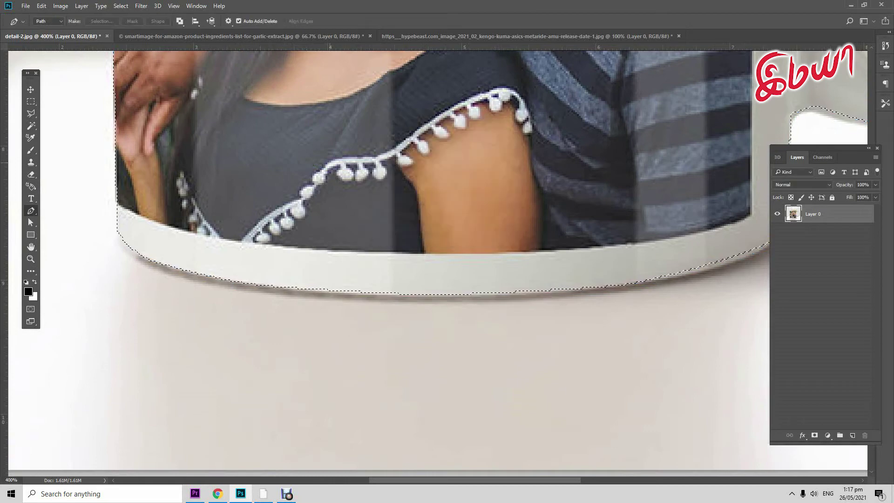
pyautogui.press('Delete')
pyautogui.hotkey('ctrl', 'd')
pyautogui.hotkey('ctrl', '-')
pyautogui.hotkey('ctrl', '-')
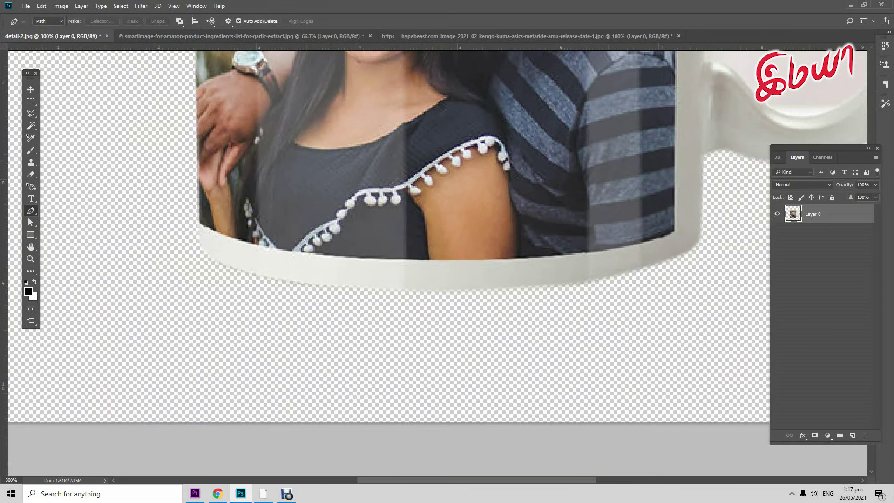
pyautogui.hotkey('ctrl', '-')
pyautogui.hotkey('ctrl', '-')
pyautogui.hotkey('ctrl', '-')
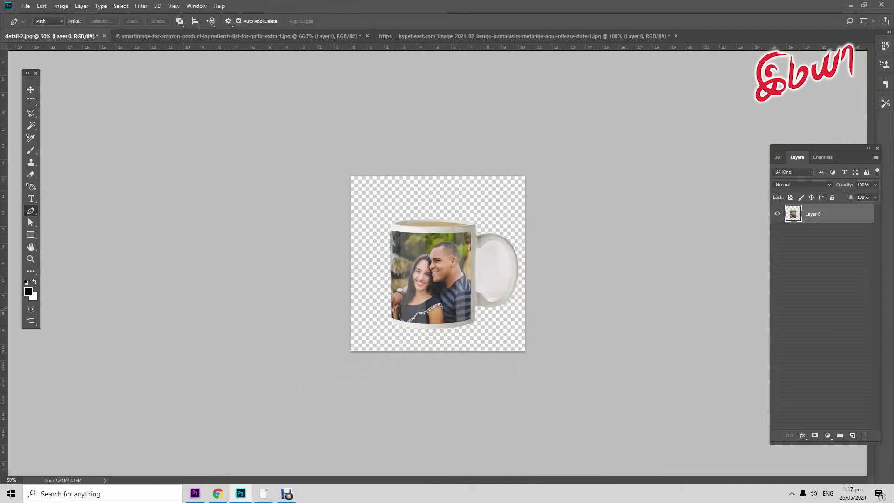
pyautogui.hotkey('ctrl', '+')
pyautogui.hotkey('ctrl', '+')
pyautogui.hotkey('ctrl', '+')
pyautogui.hotkey('ctrl', '+')
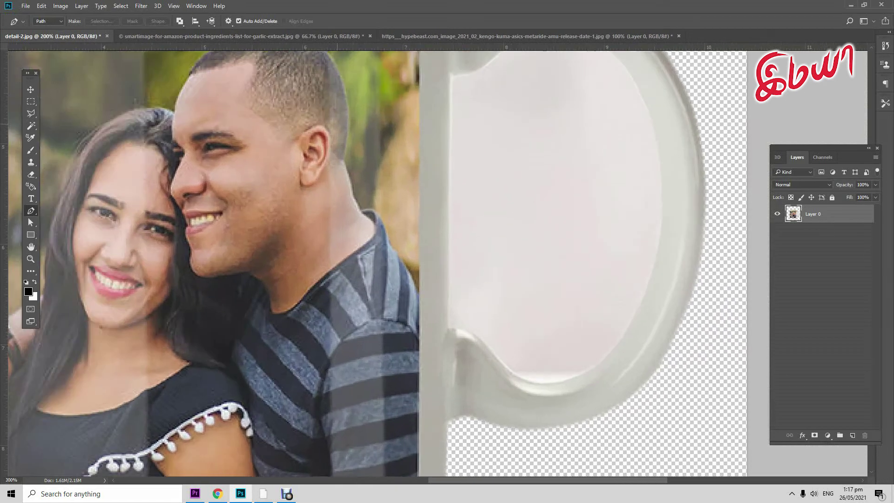
# - Start a Pen path inside the handle opening along its inner top and right edge
pyautogui.hscroll(8, 307, 261)
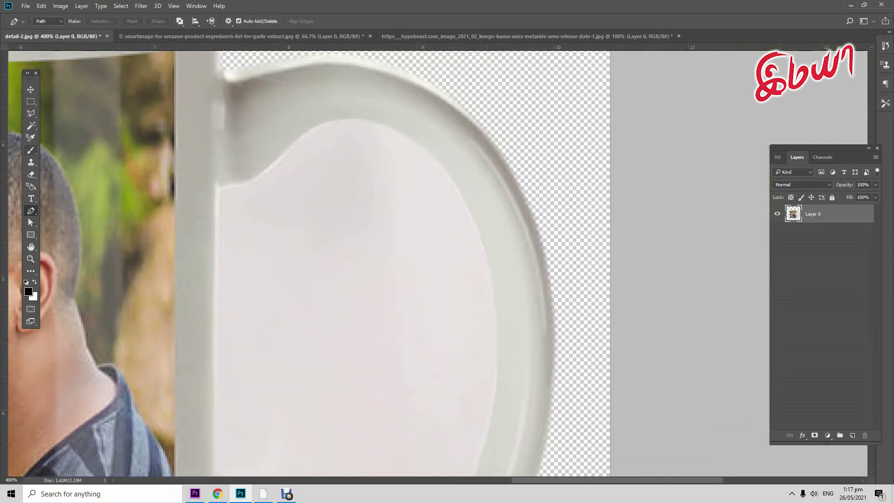
pyautogui.click(31, 137)
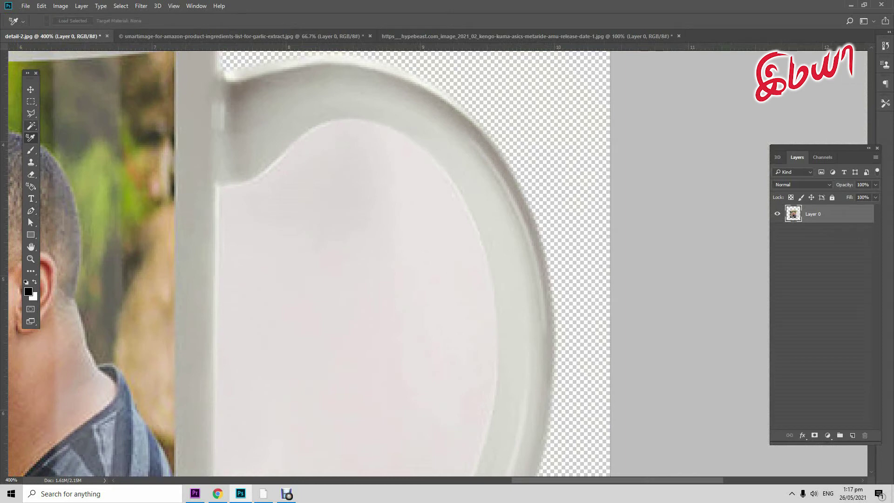
pyautogui.press('w')
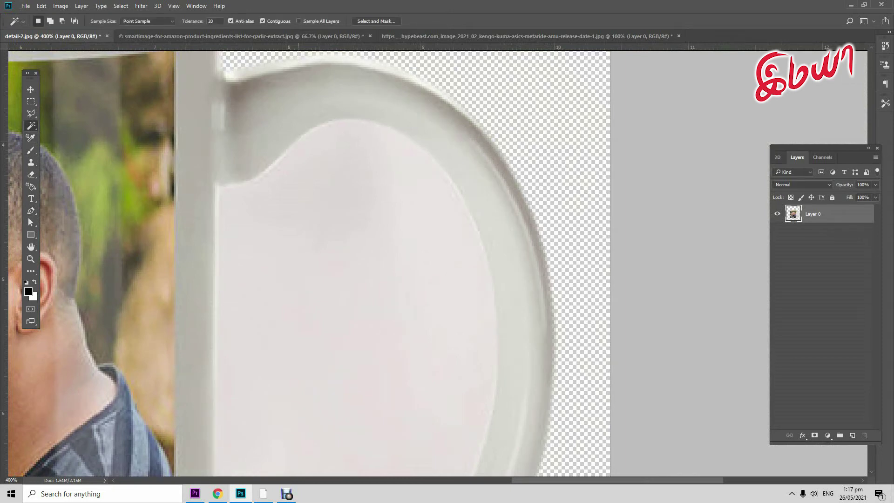
pyautogui.click(31, 210)
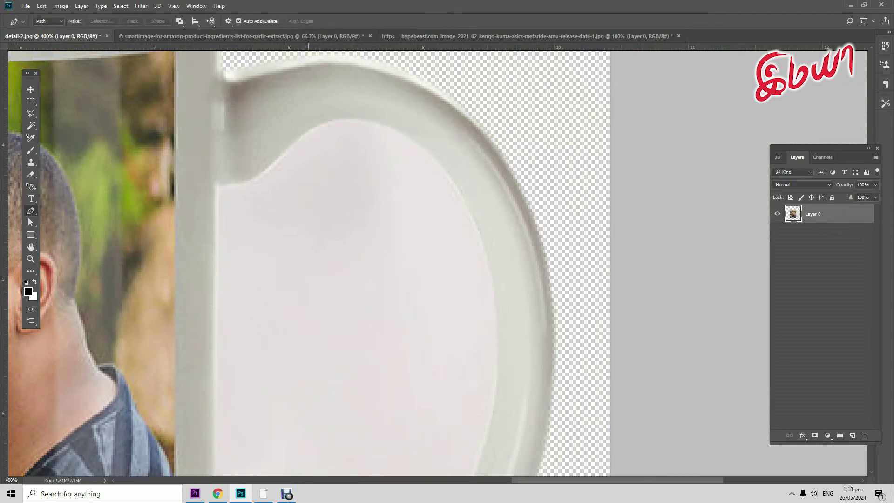
pyautogui.scroll(1, 311, 122)
pyautogui.click(196, 200)
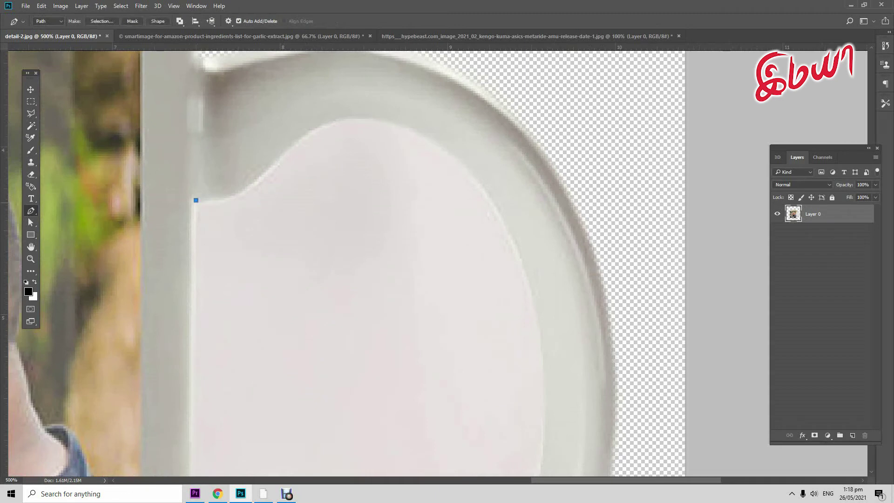
pyautogui.moveTo(247, 189); pyautogui.dragTo(263, 172)
pyautogui.moveTo(307, 133)
pyautogui.mouseDown()
pyautogui.moveTo(363, 118)
pyautogui.moveTo(422, 134)
pyautogui.mouseUp()
pyautogui.moveTo(470, 167)
pyautogui.mouseDown()
pyautogui.moveTo(478, 176)
pyautogui.moveTo(425, 94)
pyautogui.moveTo(469, 174)
pyautogui.mouseUp()
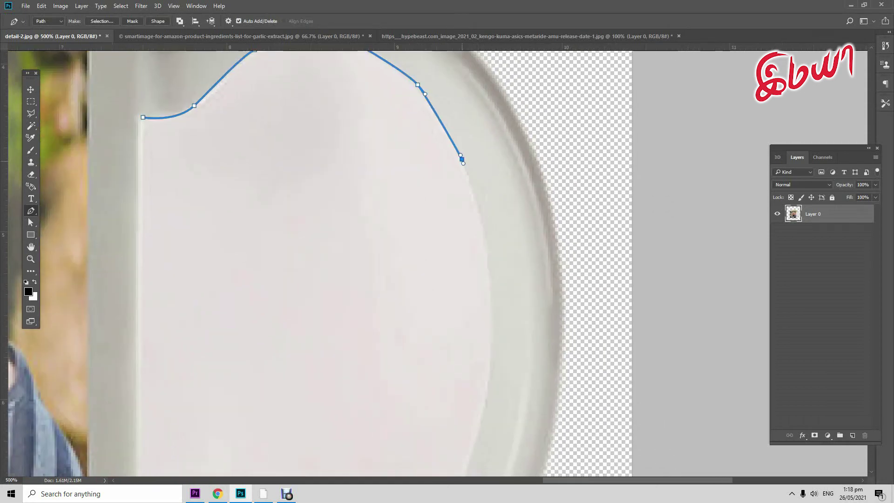
pyautogui.moveTo(482, 228)
pyautogui.mouseDown()
pyautogui.moveTo(487, 249)
pyautogui.moveTo(489, 169)
pyautogui.mouseUp()
pyautogui.moveTo(494, 255); pyautogui.dragTo(506, 166)
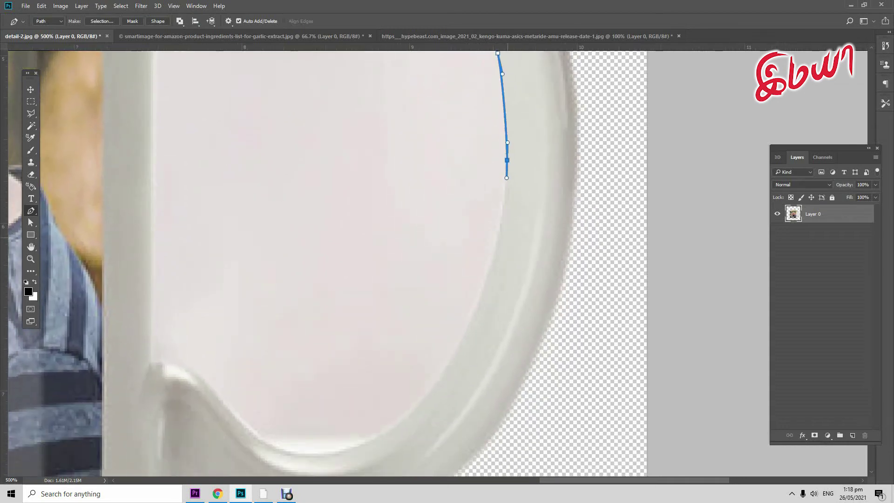
# - Close the handle-interior path along its lower and left edges
pyautogui.moveTo(491, 260); pyautogui.dragTo(483, 288)
pyautogui.moveTo(444, 364)
pyautogui.mouseDown()
pyautogui.moveTo(432, 387)
pyautogui.moveTo(491, 304)
pyautogui.mouseUp()
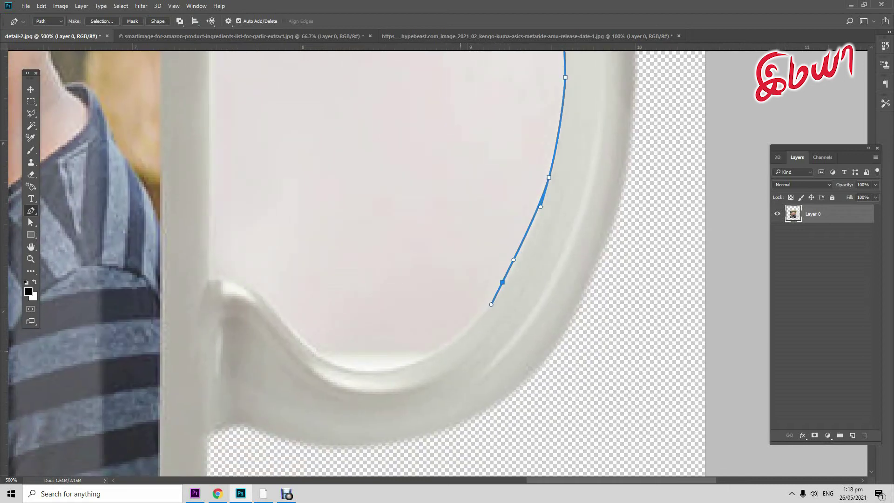
pyautogui.moveTo(451, 340)
pyautogui.mouseDown()
pyautogui.moveTo(432, 355)
pyautogui.moveTo(368, 364)
pyautogui.mouseUp()
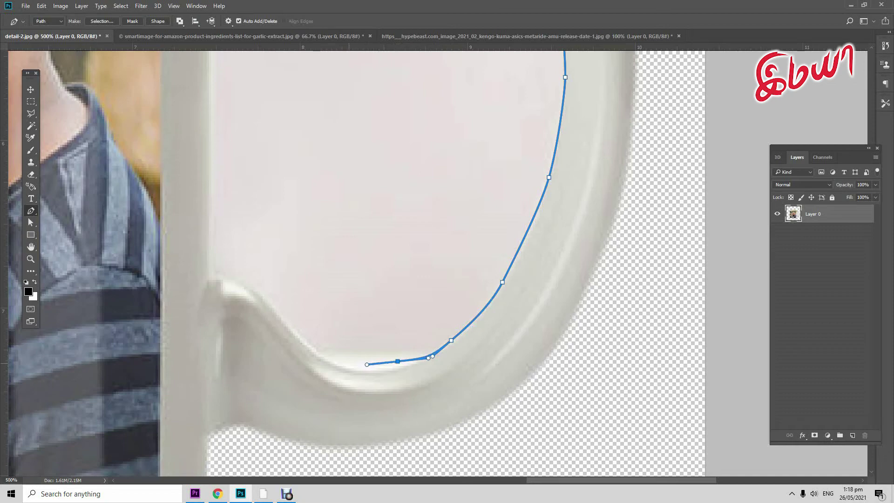
pyautogui.moveTo(323, 354); pyautogui.dragTo(305, 347)
pyautogui.moveTo(255, 298); pyautogui.dragTo(210, 277)
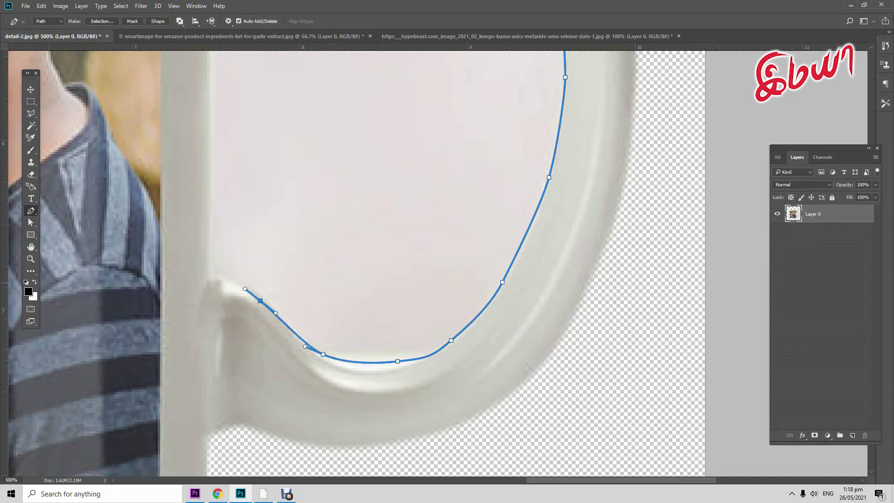
pyautogui.scroll(5, 391, 261)
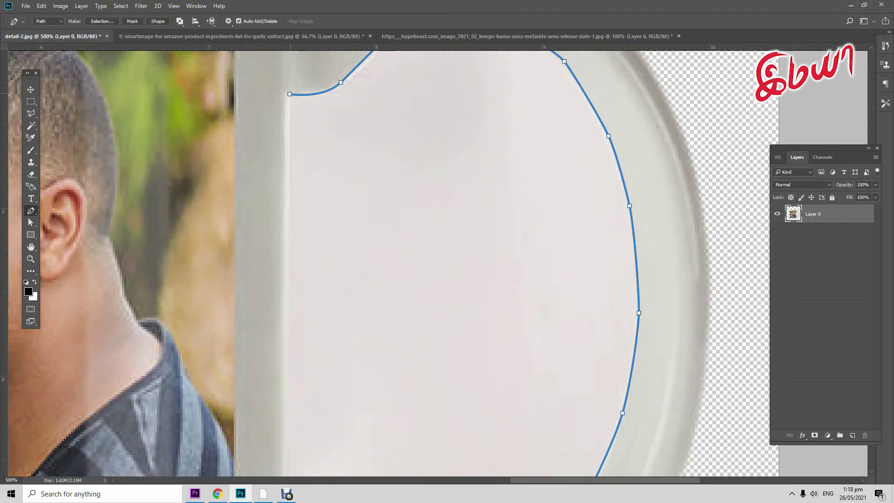
pyautogui.click(286, 473)
# - Turn the handle-interior path into a selection and delete the background inside it
pyautogui.rightClick(428, 175)
pyautogui.click(461, 216)
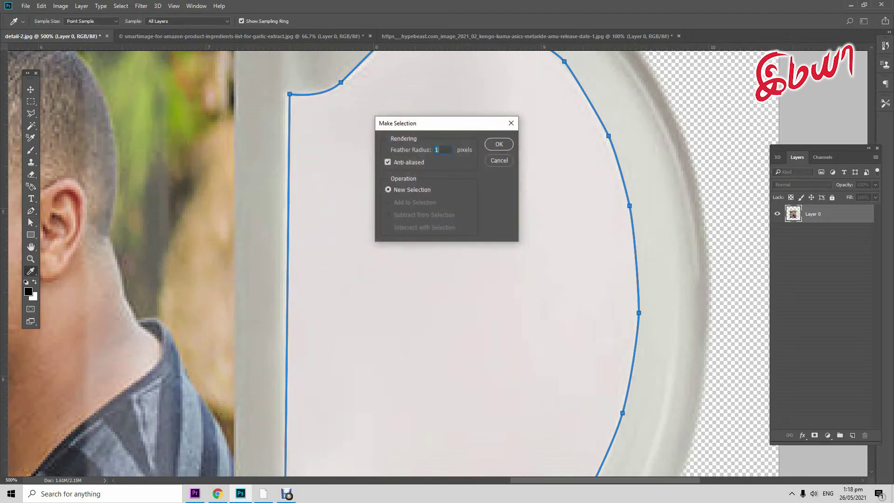
pyautogui.press('Return')
pyautogui.press('Delete')
# - Add a new layer below Layer 0 and fill it with white
pyautogui.hotkey('ctrl', '-')
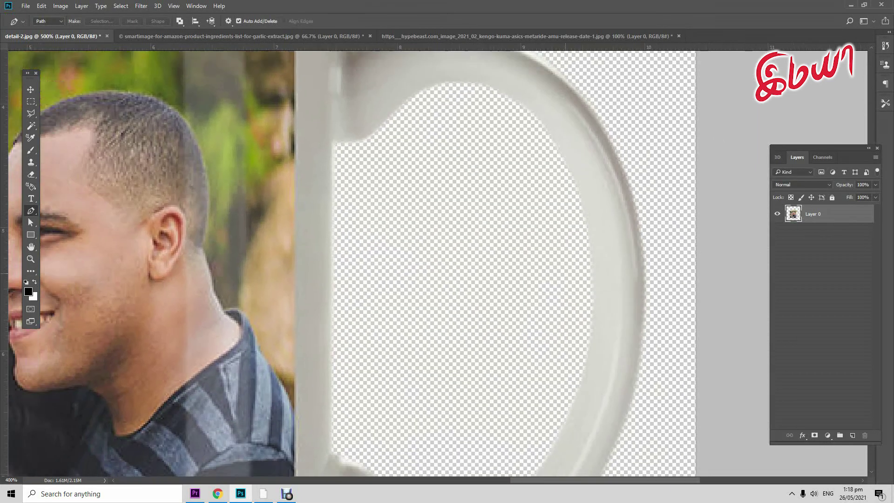
pyautogui.hotkey('ctrl', '1')
pyautogui.scroll(1, 540, 268)
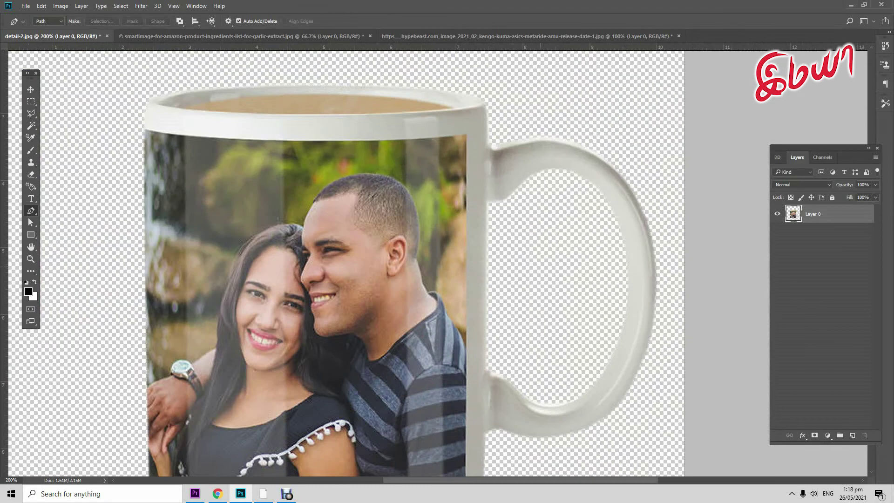
pyautogui.click(852, 435)
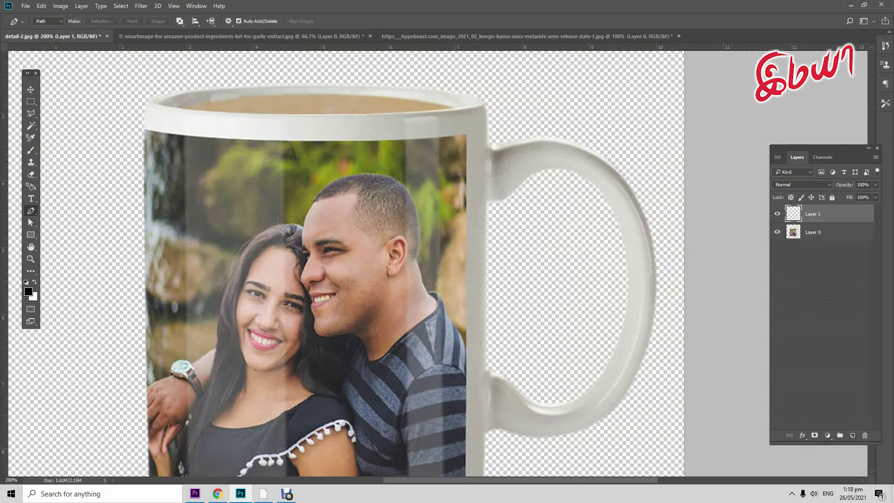
pyautogui.moveTo(810, 214); pyautogui.dragTo(809, 247)
pyautogui.hotkey('ctrl', 'BackSpace')
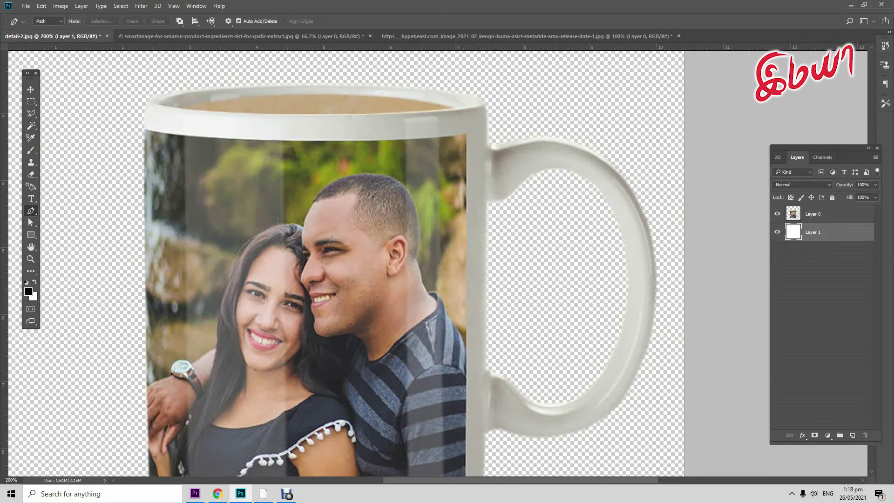
# - Reposition the cut-out mug on the canvas with the Move tool
pyautogui.hotkey('ctrl', '-')
pyautogui.hotkey('ctrl', '-')
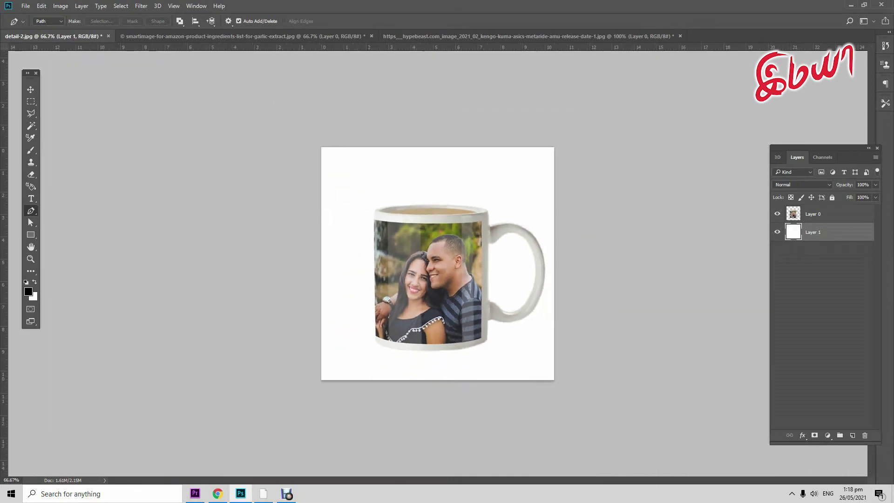
pyautogui.press('v')
pyautogui.hotkey('ctrl', '+')
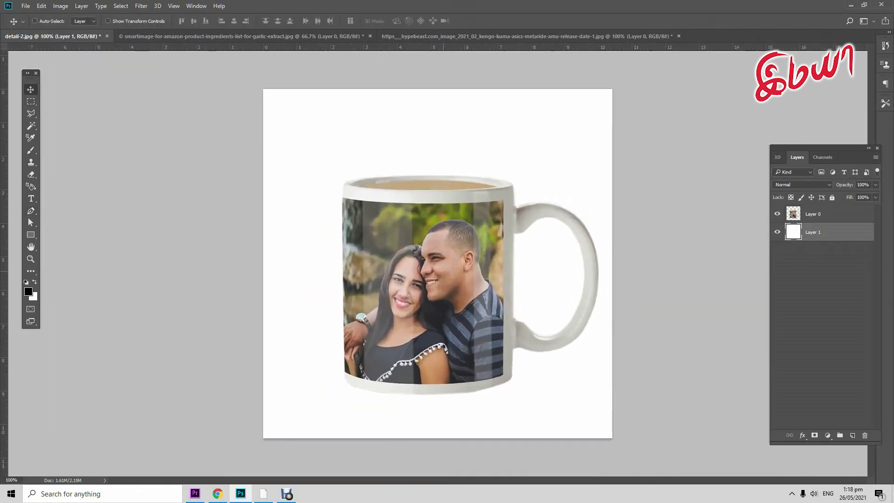
pyautogui.moveTo(454, 235); pyautogui.dragTo(454, 235)
pyautogui.click(35, 21)
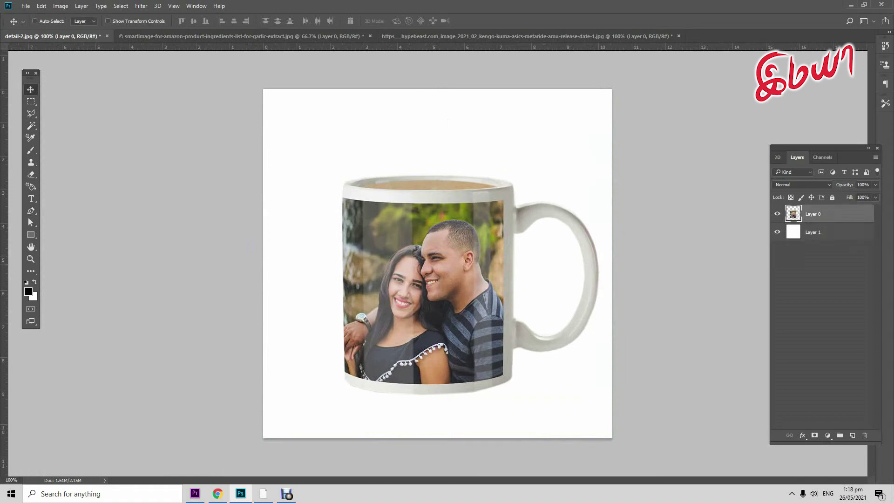
pyautogui.moveTo(387, 321); pyautogui.dragTo(374, 295)
pyautogui.hotkey('ctrl', '+')
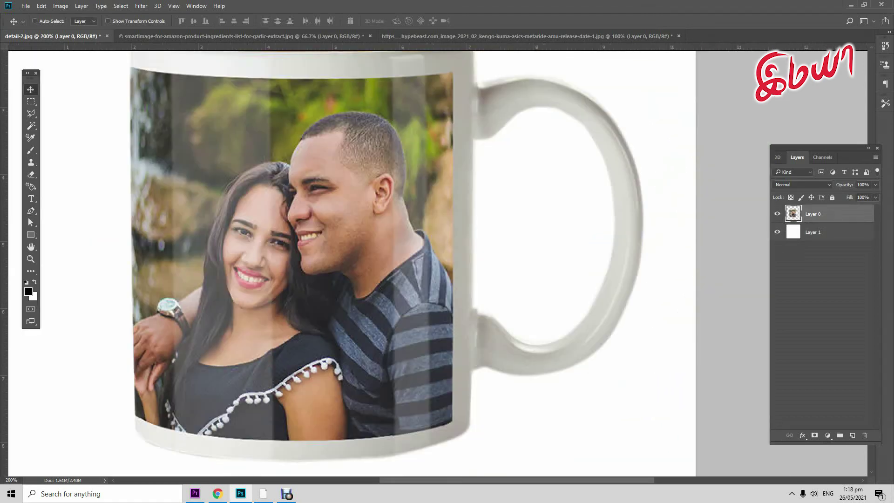
# - Raise the mug photo's contrast with Brightness/Contrast
pyautogui.click(60, 5)
pyautogui.click(186, 29)
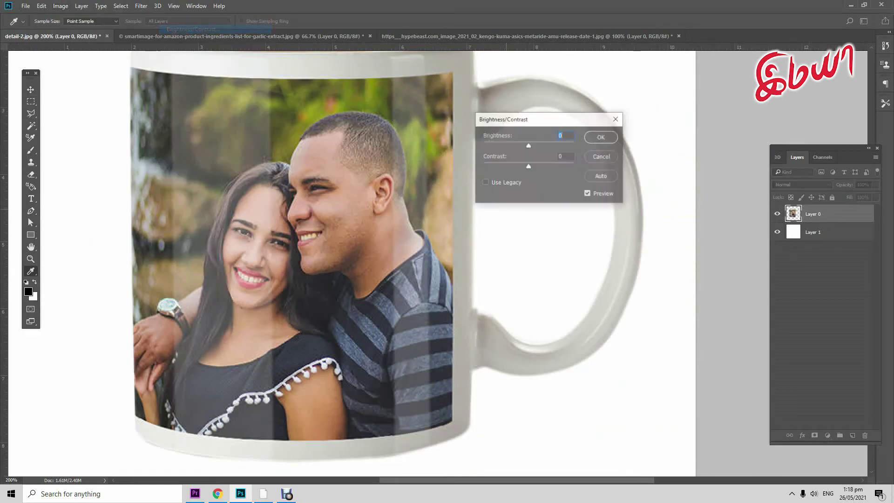
pyautogui.moveTo(528, 166); pyautogui.dragTo(535, 166)
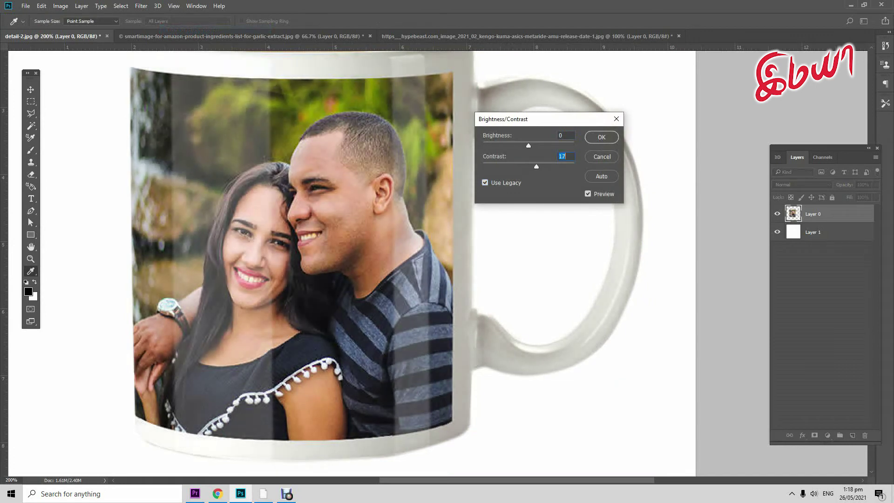
pyautogui.press('Return')
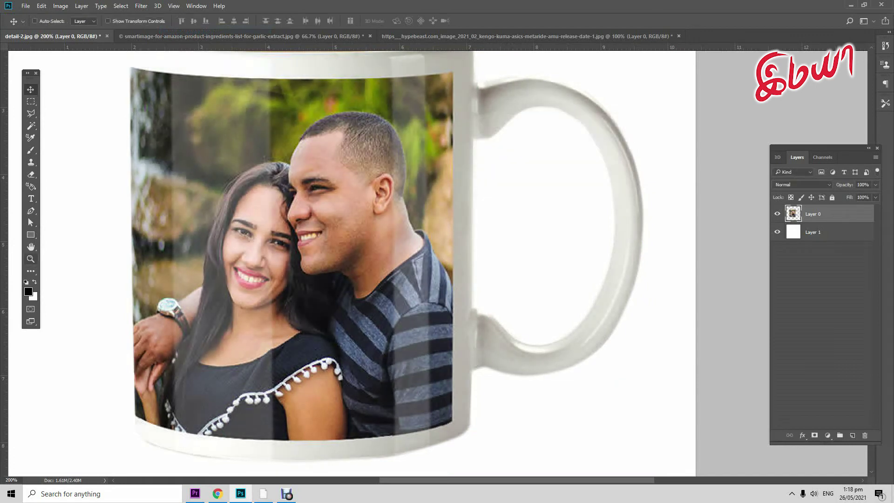
# - Dodge the man's and woman's faces and the woman's neck to brighten them
pyautogui.press('i')
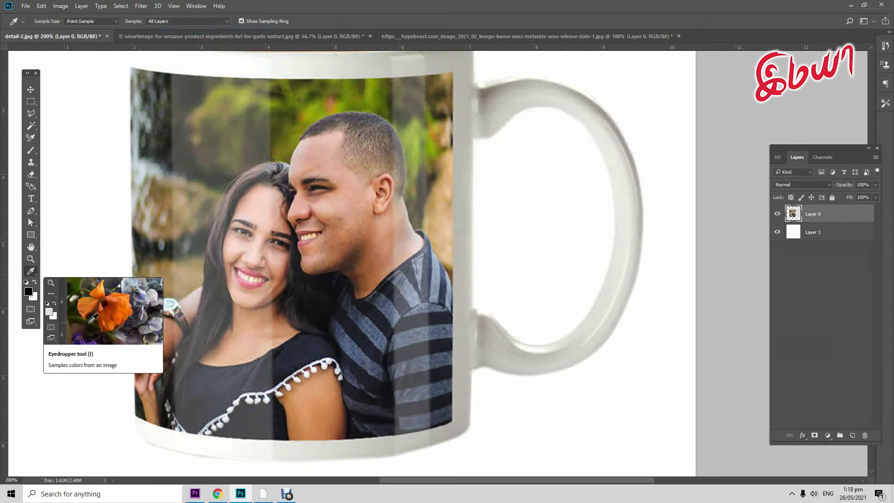
pyautogui.rightClick(30, 272)
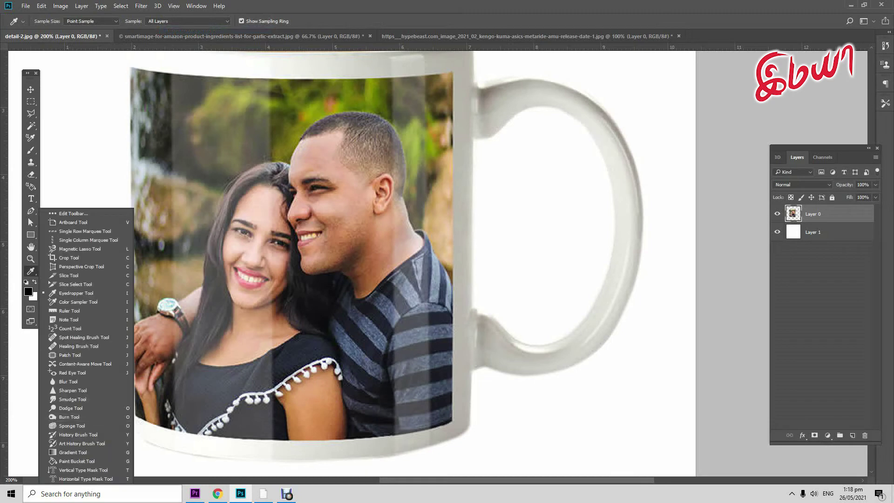
pyautogui.click(70, 408)
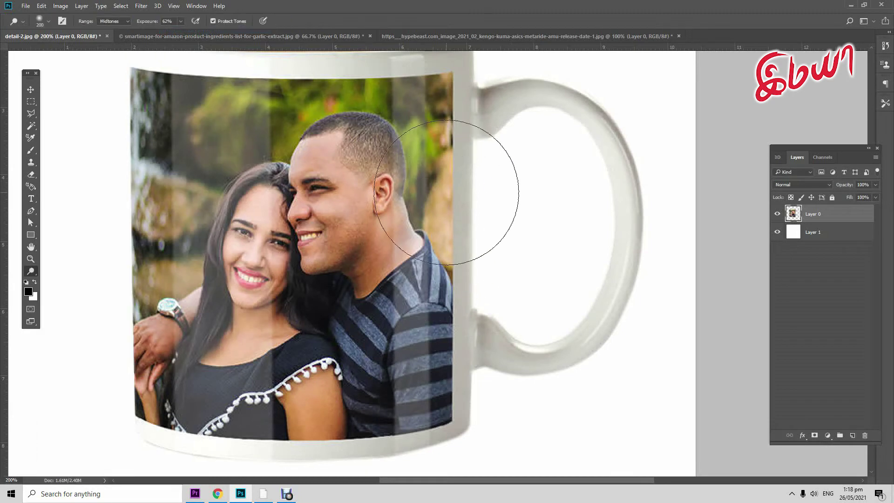
pyautogui.scroll(1, 472, 190)
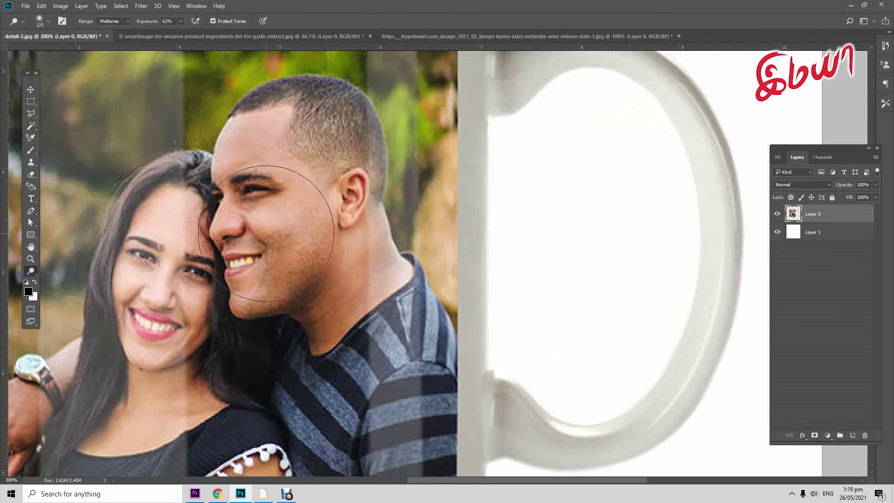
pyautogui.press('[')
pyautogui.press('[')
pyautogui.press('[')
pyautogui.moveTo(254, 155)
pyautogui.mouseDown()
pyautogui.moveTo(283, 203)
pyautogui.moveTo(266, 274)
pyautogui.moveTo(321, 298)
pyautogui.moveTo(333, 240)
pyautogui.mouseUp()
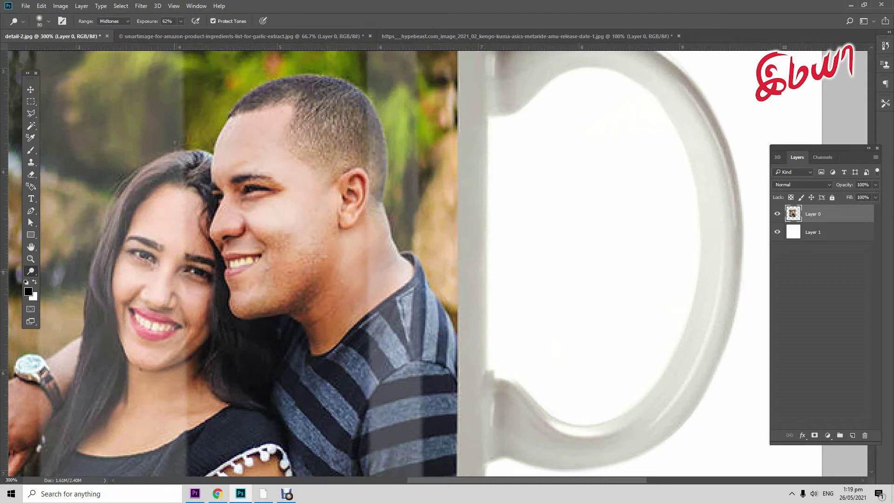
pyautogui.press('[')
pyautogui.press('[')
pyautogui.moveTo(135, 191); pyautogui.dragTo(158, 223)
pyautogui.moveTo(177, 326)
pyautogui.mouseDown()
pyautogui.moveTo(155, 384)
pyautogui.moveTo(108, 428)
pyautogui.mouseUp()
pyautogui.moveTo(162, 400); pyautogui.dragTo(189, 421)
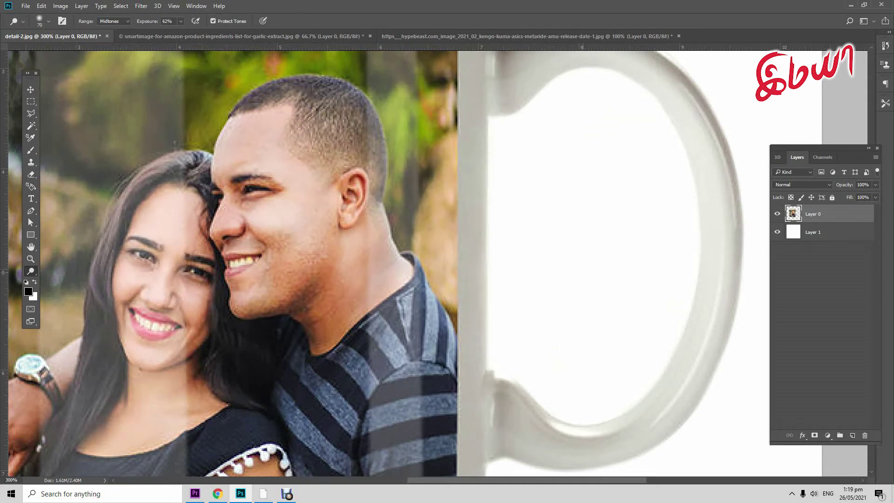
pyautogui.hotkey('ctrl', '-')
pyautogui.hotkey('ctrl', '-')
pyautogui.hotkey('ctrl', '-')
pyautogui.hotkey('ctrl', '-')
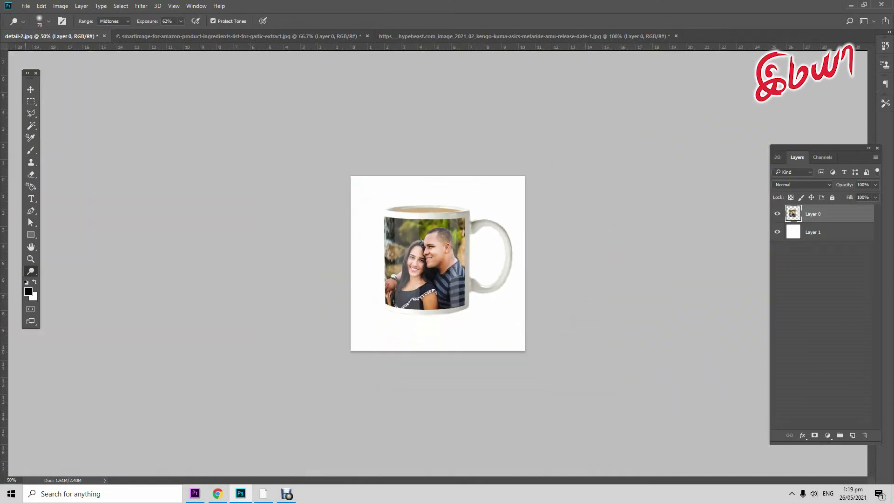
# - Nudge the mug up slightly and add a new empty layer above the white background
pyautogui.press('v')
pyautogui.hotkey('ctrl', '+')
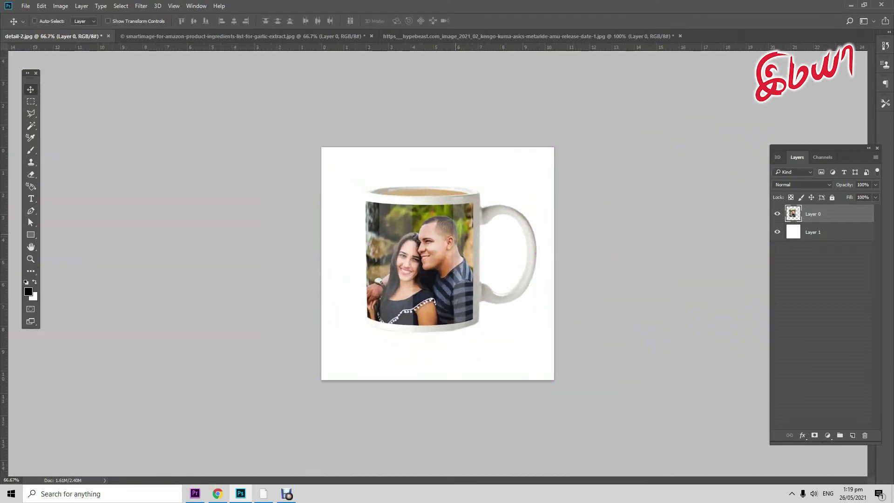
pyautogui.moveTo(465, 216); pyautogui.dragTo(465, 219)
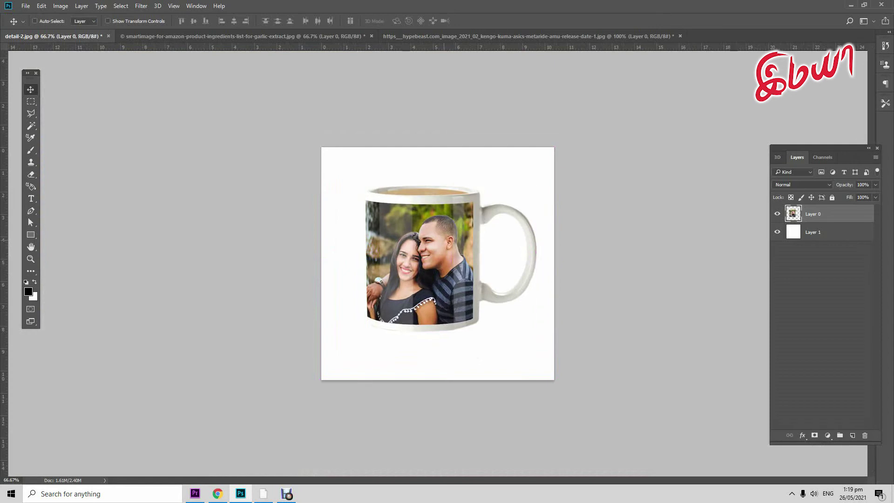
pyautogui.hotkey('alt', '[')
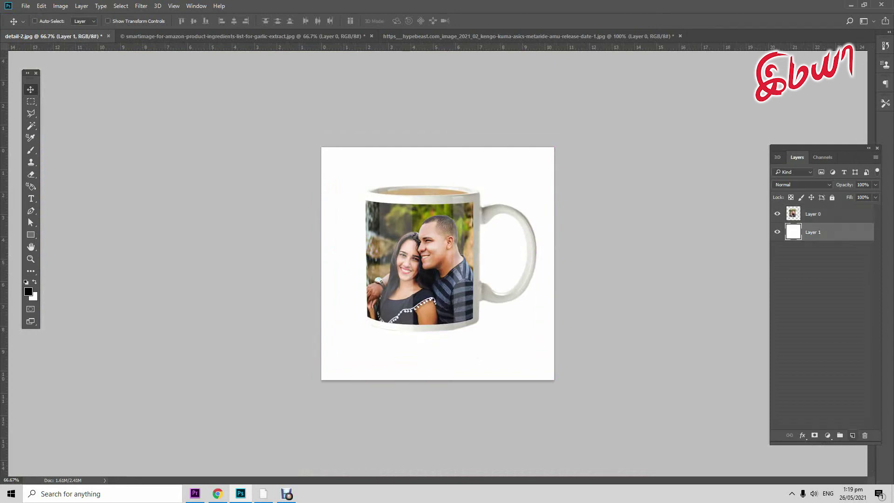
pyautogui.hotkey('ctrl', 'shift', 'alt', 'n')
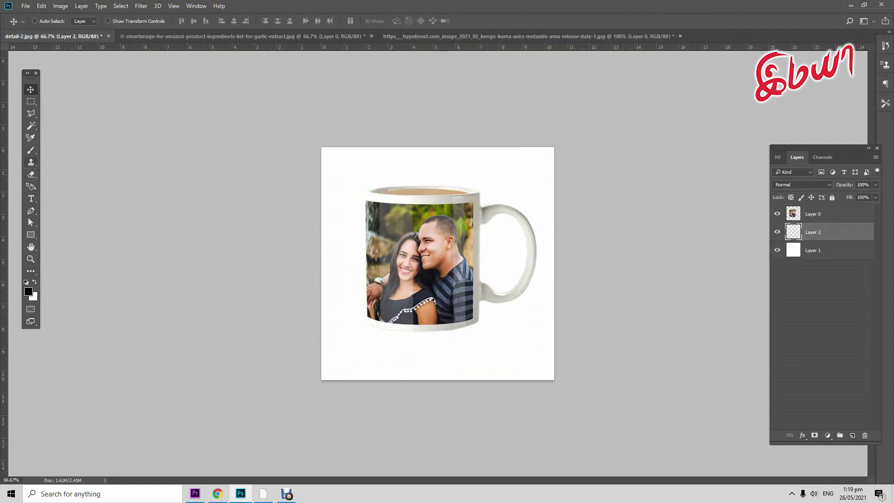
# - Paint a soft grey shadow stroke beneath the mug on the new layer
pyautogui.press('b')
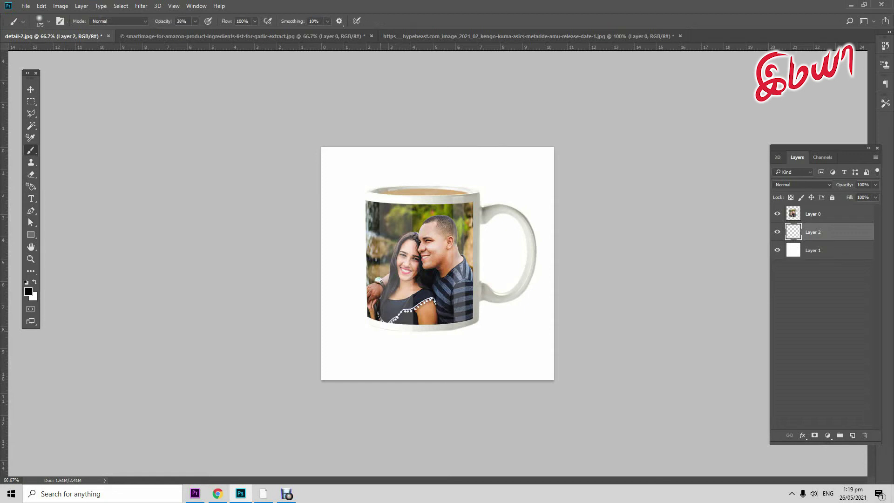
pyautogui.click(195, 21)
pyautogui.moveTo(372, 344); pyautogui.dragTo(479, 342)
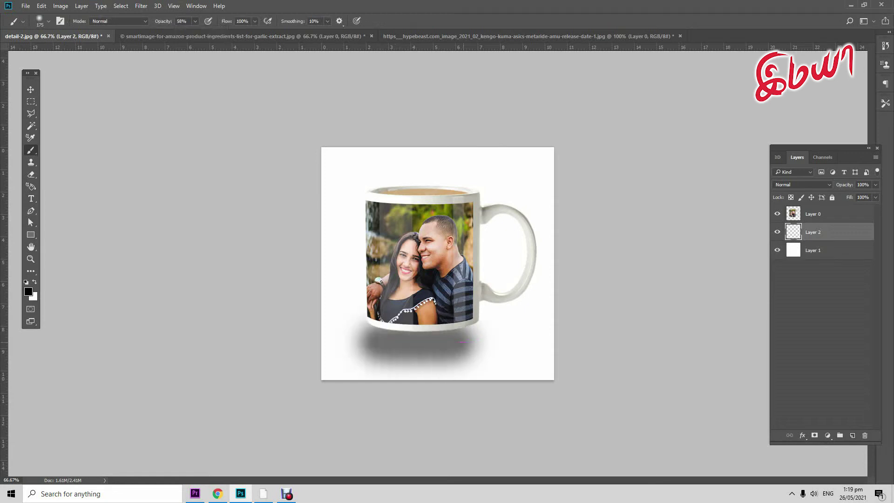
pyautogui.press('v')
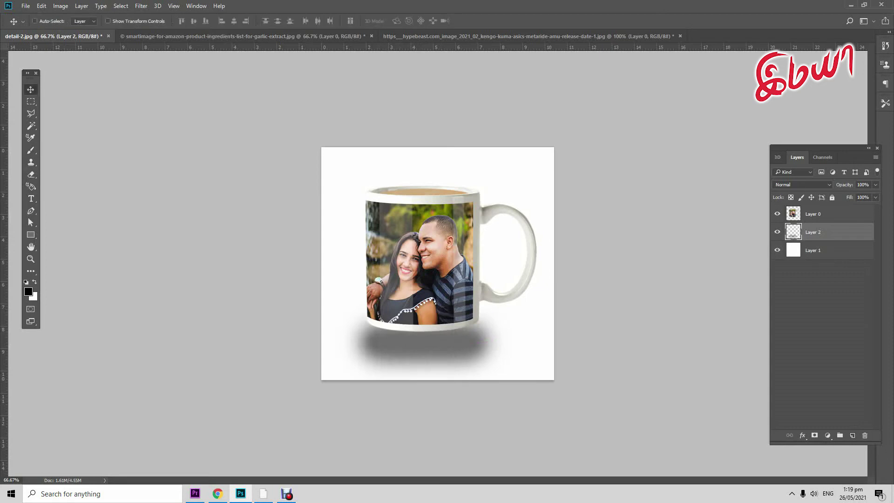
pyautogui.click(141, 5)
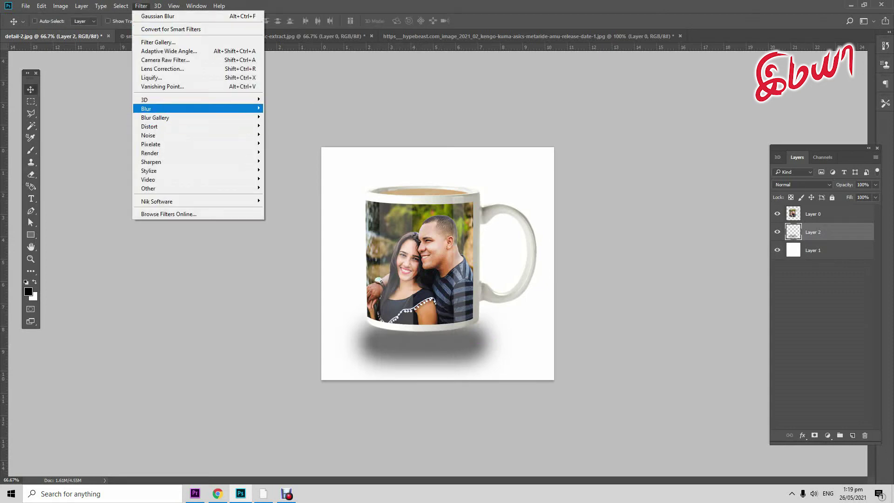
# - Apply a Gaussian Blur of about 29 px to the mug's shadow
pyautogui.click(289, 143)
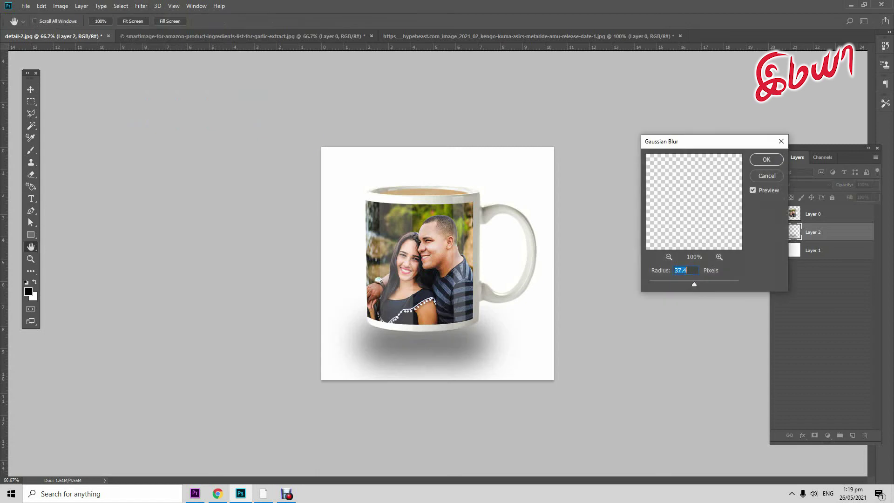
pyautogui.write('10.0')
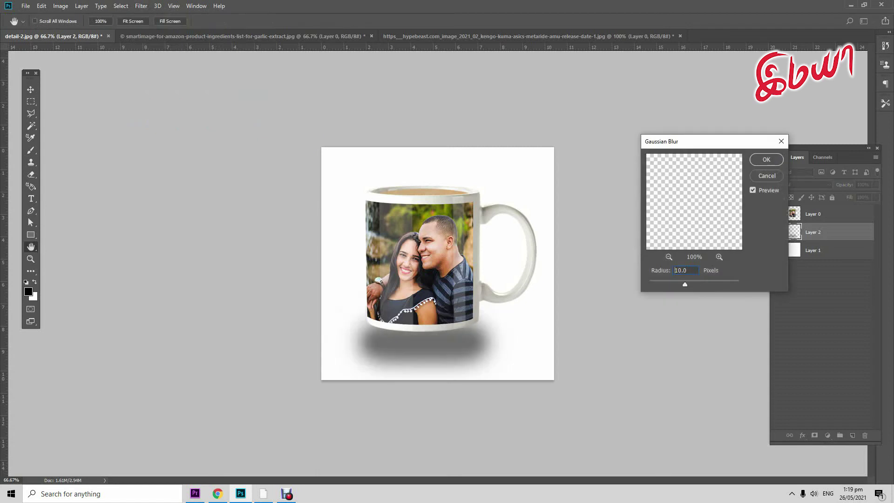
pyautogui.moveTo(690, 284); pyautogui.dragTo(691, 284)
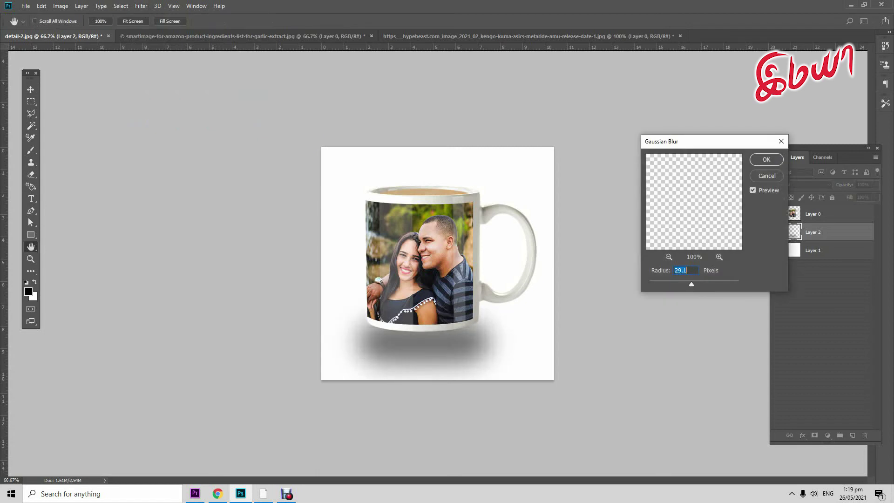
pyautogui.click(767, 159)
# - Squash the shadow to about 40% height and move it lower under the mug
pyautogui.hotkey('ctrl', 't')
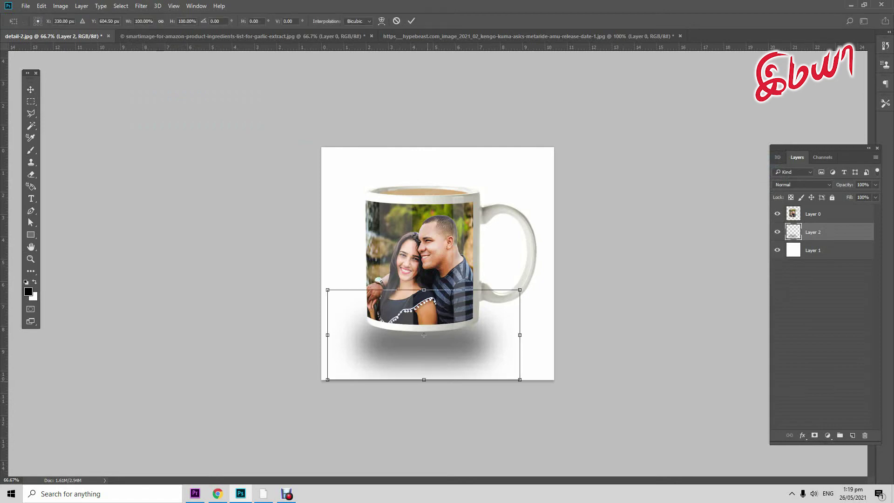
pyautogui.moveTo(423, 379); pyautogui.dragTo(423, 346)
pyautogui.moveTo(487, 293); pyautogui.dragTo(485, 297)
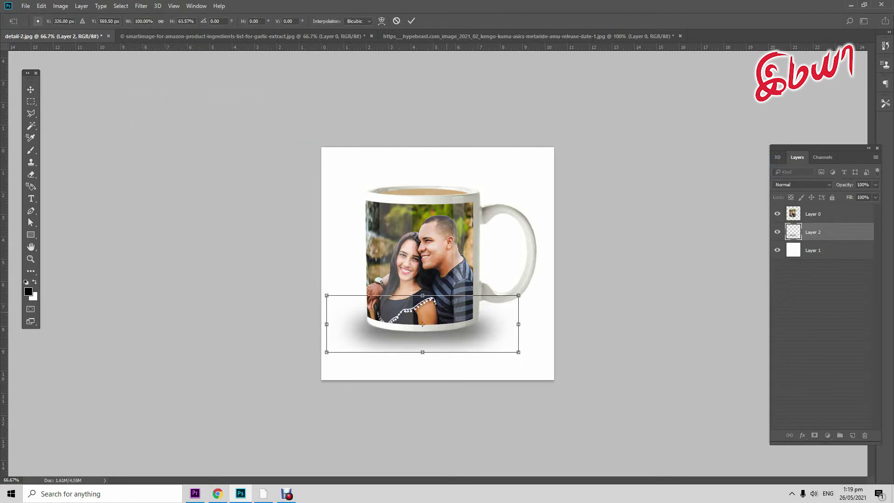
pyautogui.moveTo(422, 295); pyautogui.dragTo(421, 326)
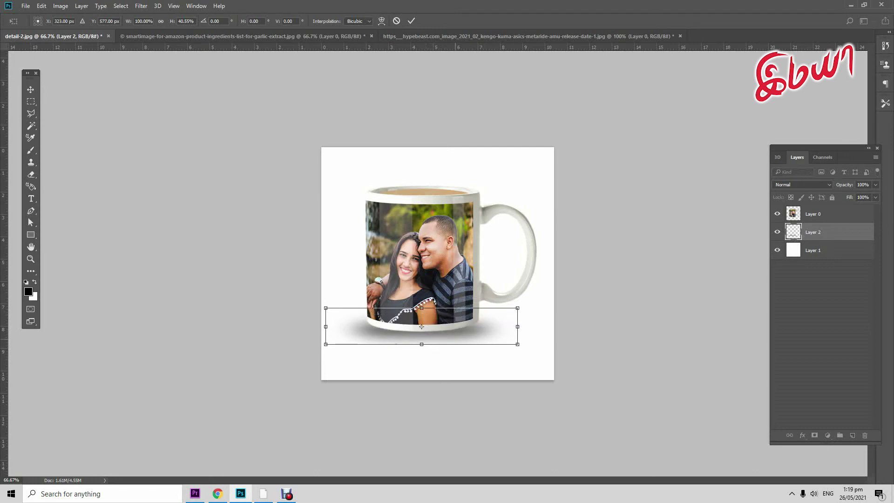
pyautogui.press('Return')
pyautogui.moveTo(461, 321); pyautogui.dragTo(472, 321)
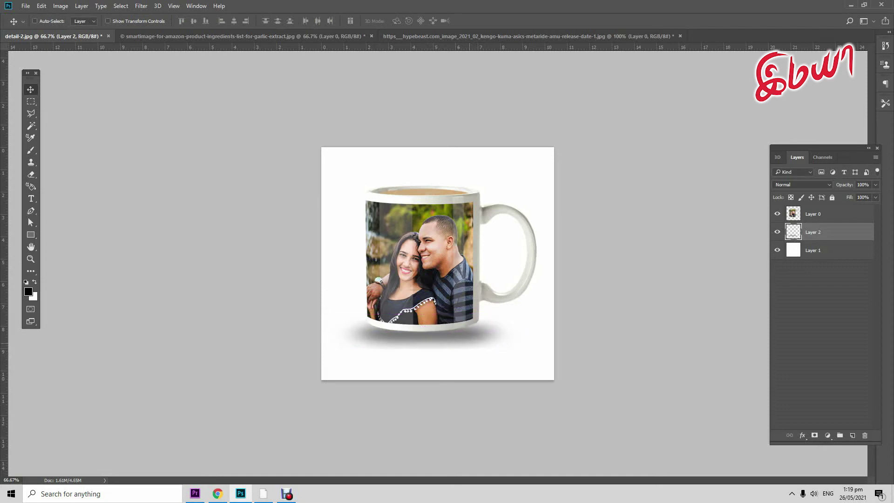
# - Flip the shadow vertically and commit the transform
pyautogui.hotkey('ctrl', 't')
pyautogui.rightClick(469, 187)
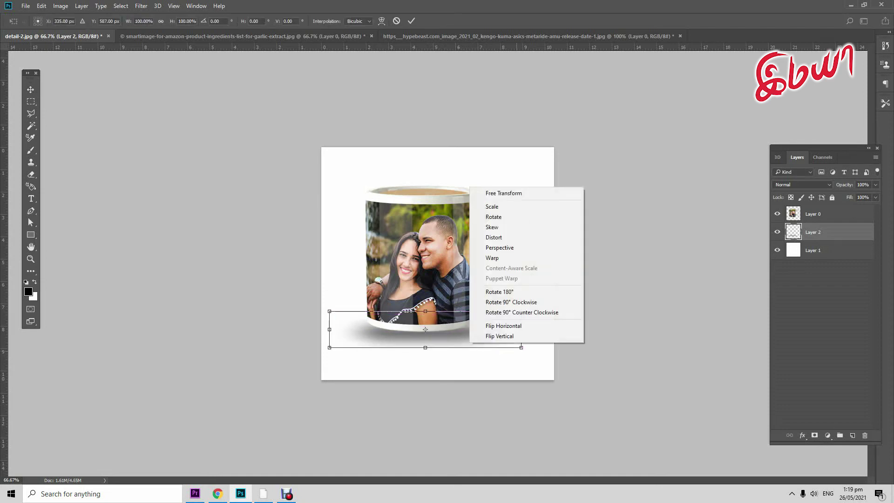
pyautogui.click(499, 336)
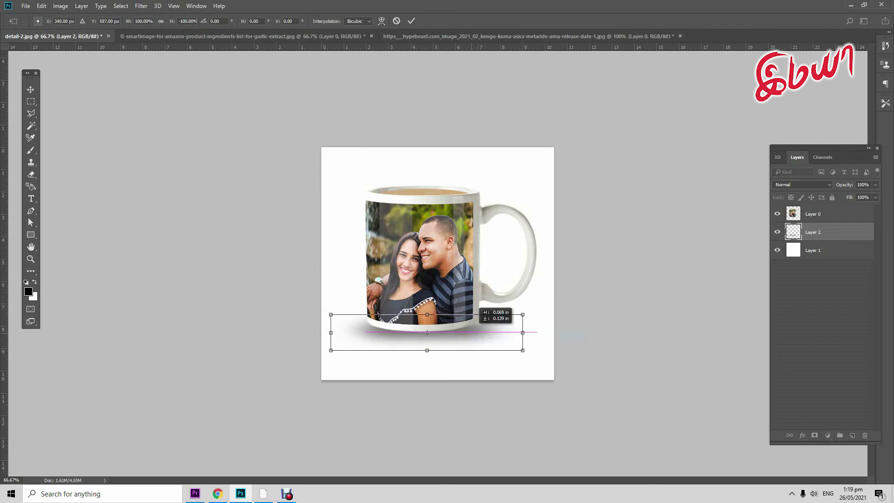
pyautogui.press('Return')
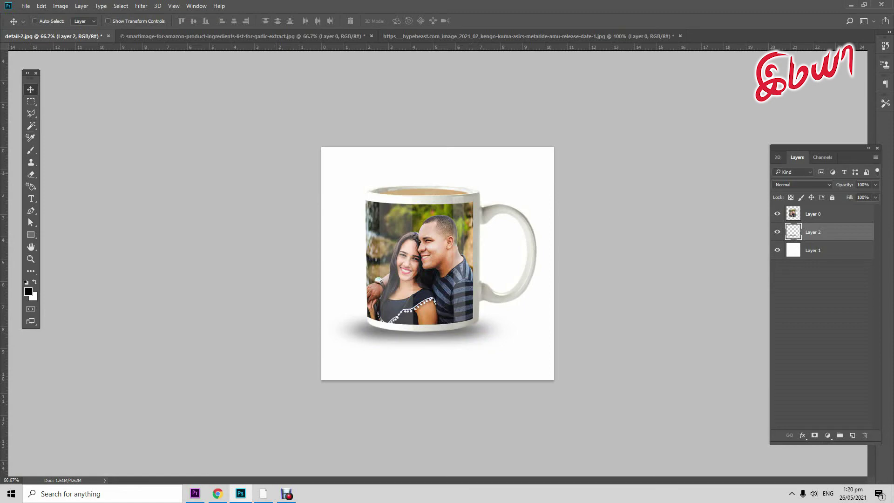
# - Browse File > Open to the image 01, then cancel without opening it
pyautogui.click(26, 5)
pyautogui.click(27, 24)
pyautogui.click(279, 131)
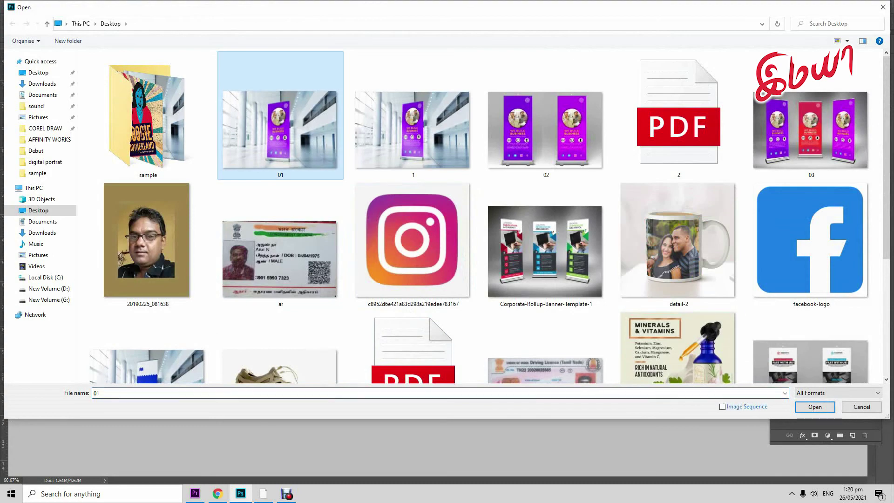
pyautogui.press('Escape')
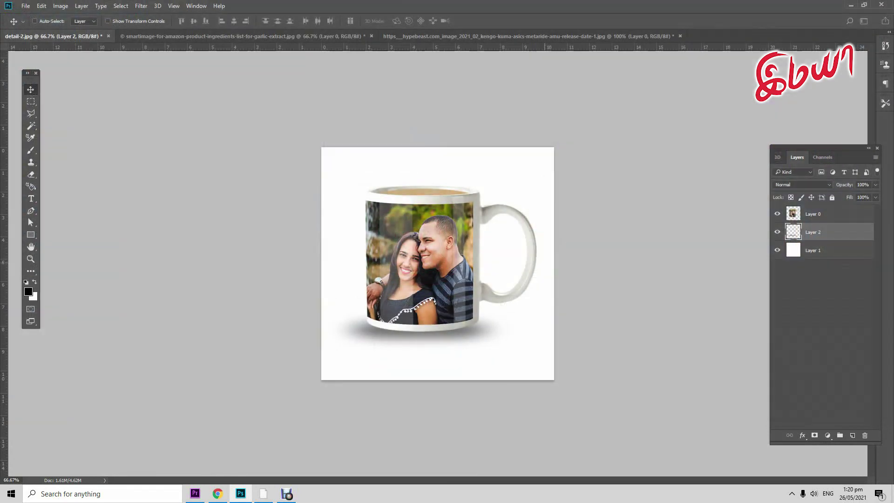
# - Start a new document with its width set to 550 pixels
pyautogui.hotkey('ctrl', 'n')
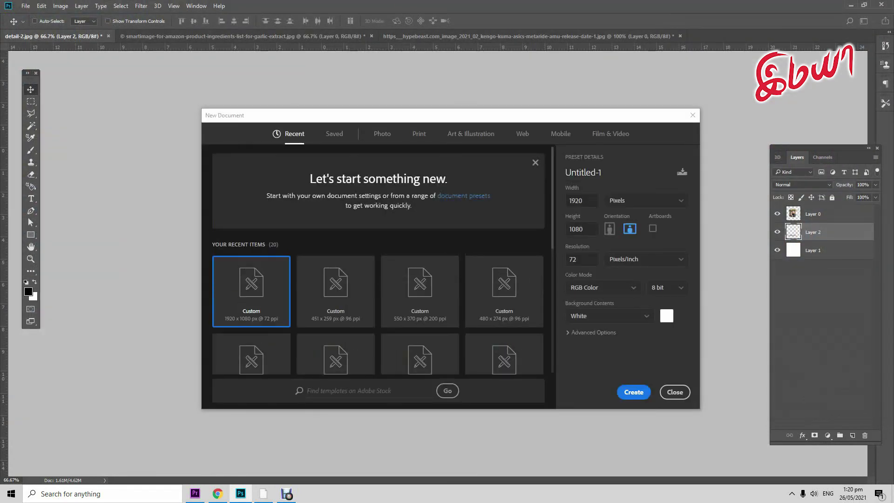
pyautogui.write('550')
pyautogui.press('Tab')
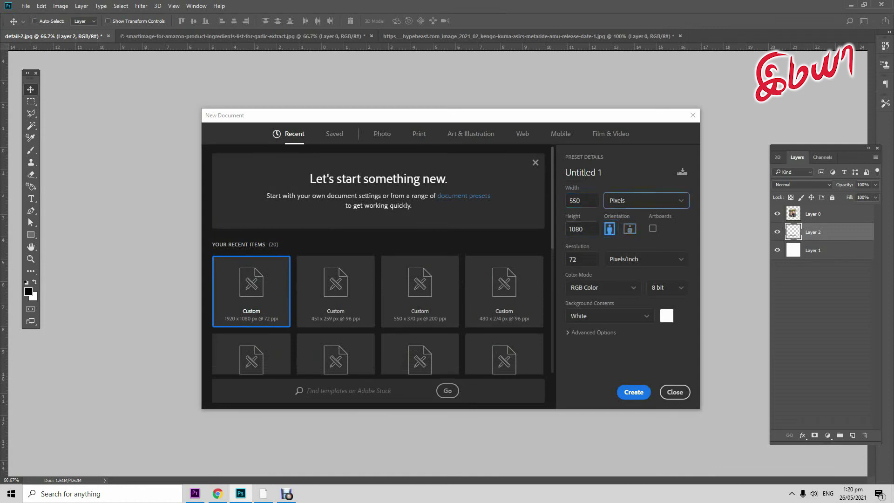
pyautogui.press('Tab')
pyautogui.hotkey('shift', 'Tab')
pyautogui.hotkey('shift', 'Tab')
pyautogui.press('Tab')
pyautogui.hotkey('shift', 'Tab')
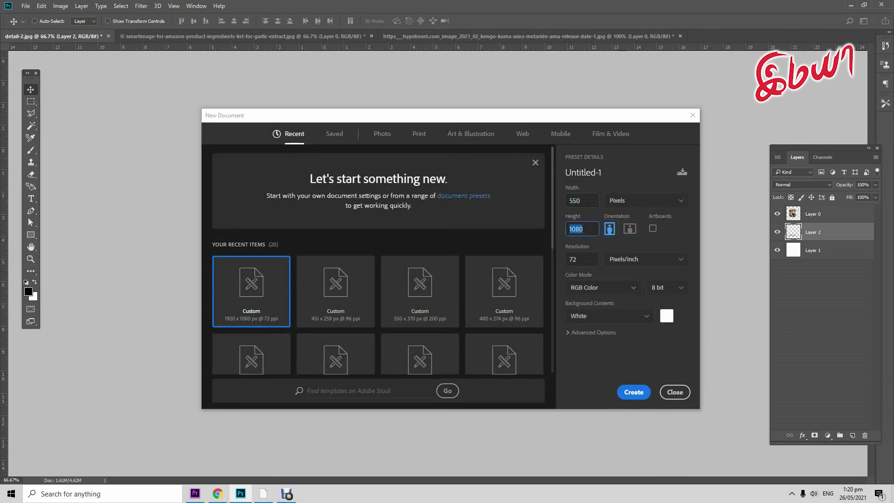
# - Set the new document's height to 370 pixels and create it
pyautogui.write('370')
pyautogui.press('Tab')
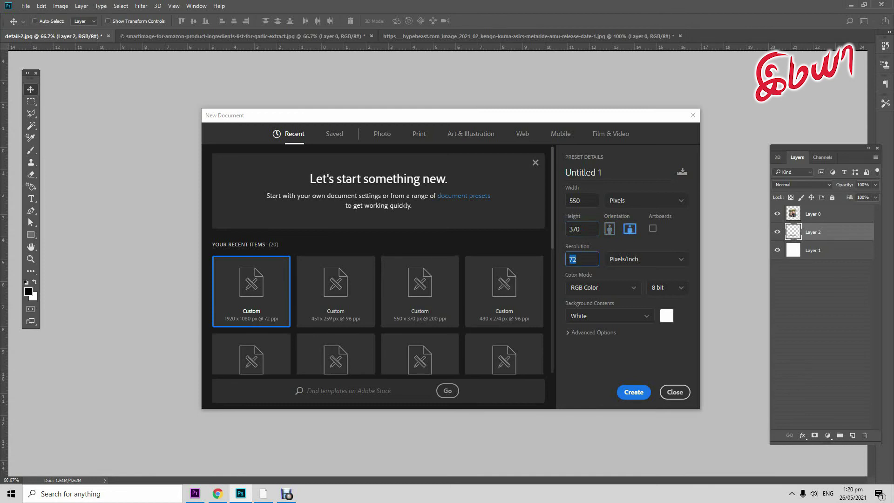
pyautogui.write('200')
pyautogui.press('Return')
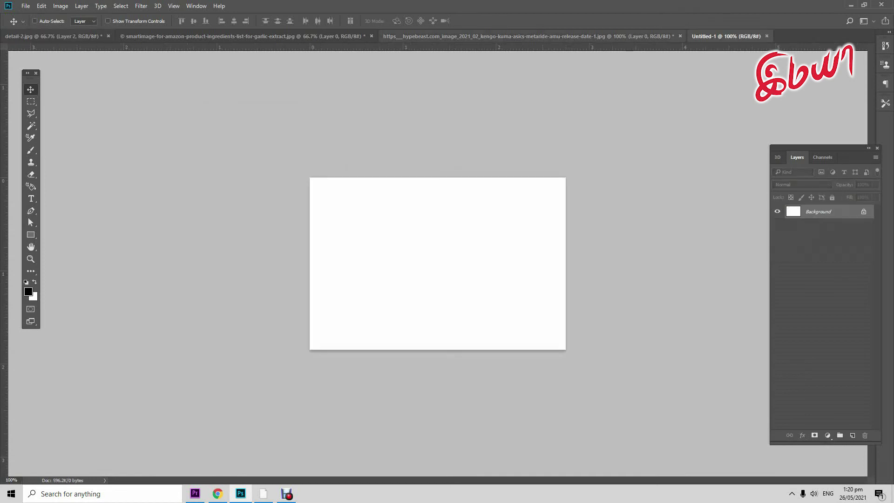
# - Cycle through the shoe and garlic tabs to the mug image and select all of it
pyautogui.click(526, 35)
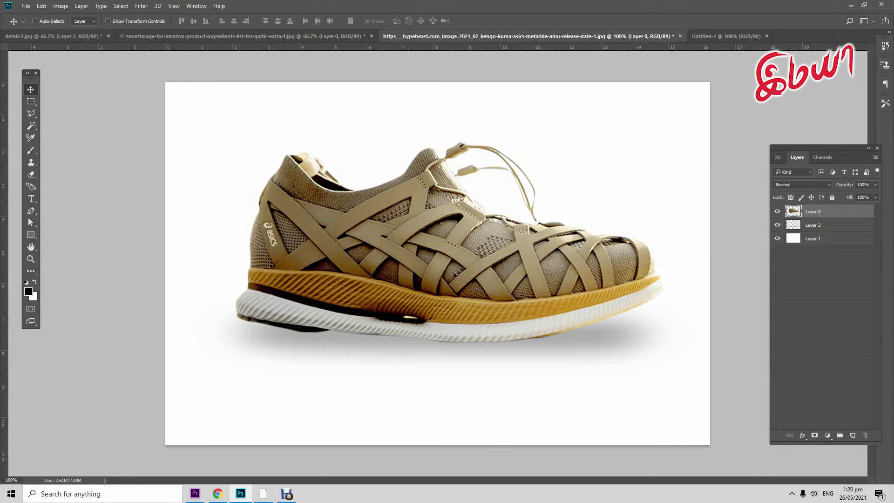
pyautogui.click(242, 36)
pyautogui.hotkey('ctrl', 'shift', 'Tab')
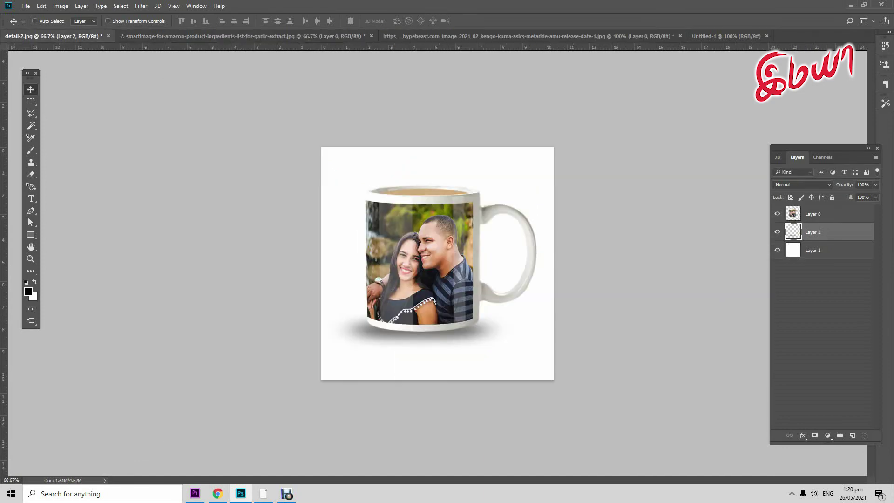
pyautogui.hotkey('ctrl', 'a')
# - Flatten the mug image and paste it into the Untitled-1 document
pyautogui.rightClick(819, 231)
pyautogui.click(819, 414)
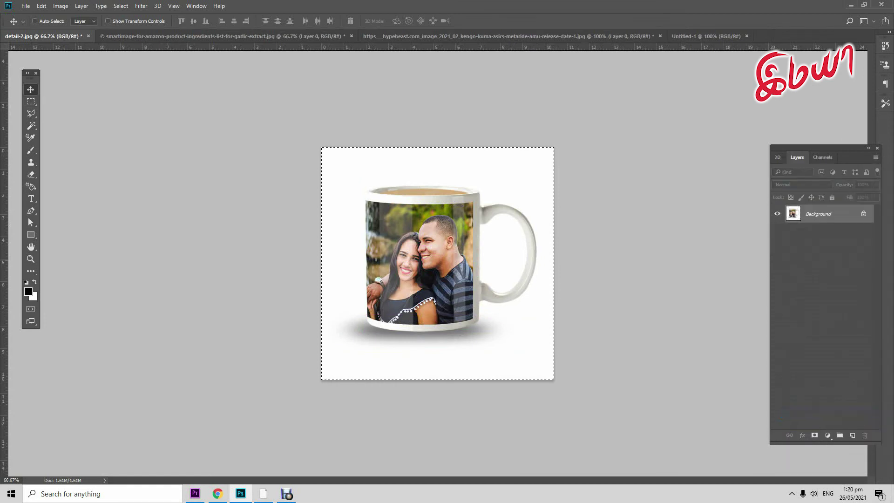
pyautogui.click(706, 36)
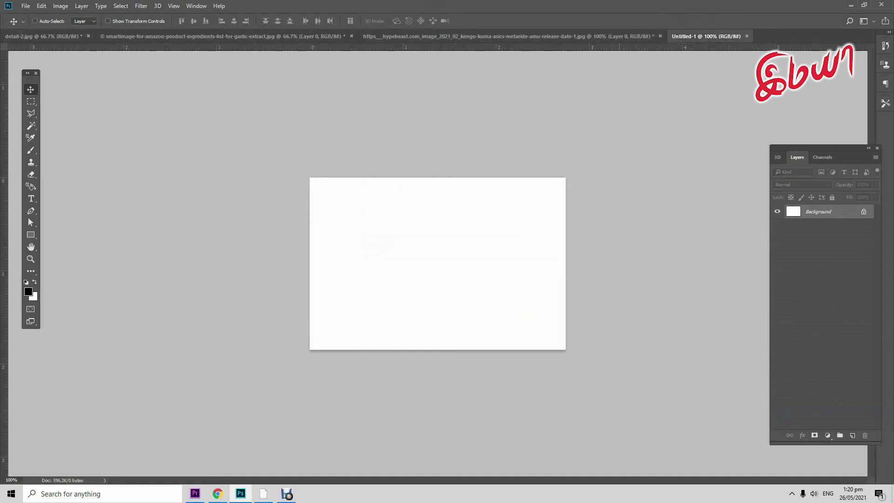
pyautogui.hotkey('ctrl', 'v')
# - Scale the pasted mug to about 36% and move it to the banner's left side
pyautogui.hotkey('ctrl', 't')
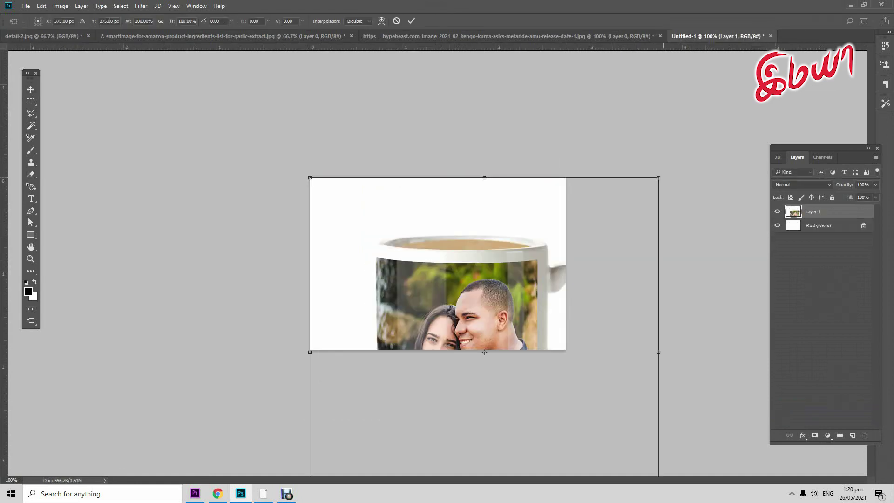
pyautogui.moveTo(484, 353); pyautogui.dragTo(435, 355)
pyautogui.moveTo(395, 419); pyautogui.dragTo(383, 233)
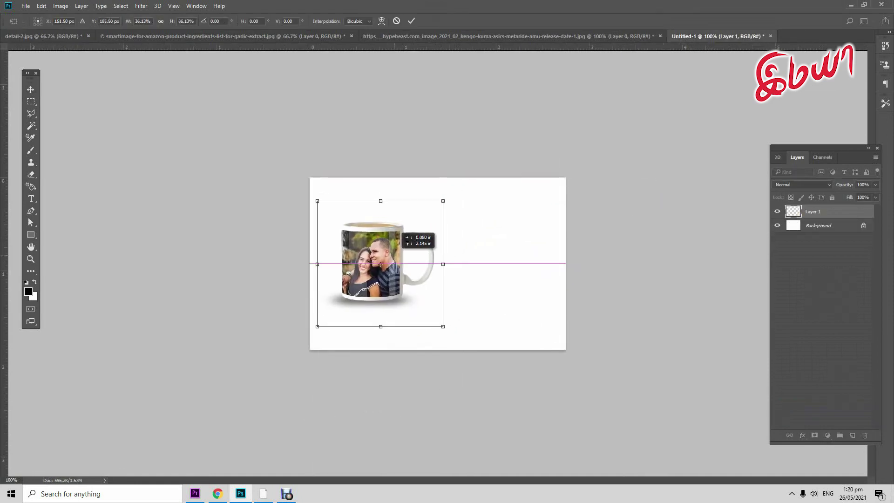
pyautogui.moveTo(382, 263); pyautogui.dragTo(369, 264)
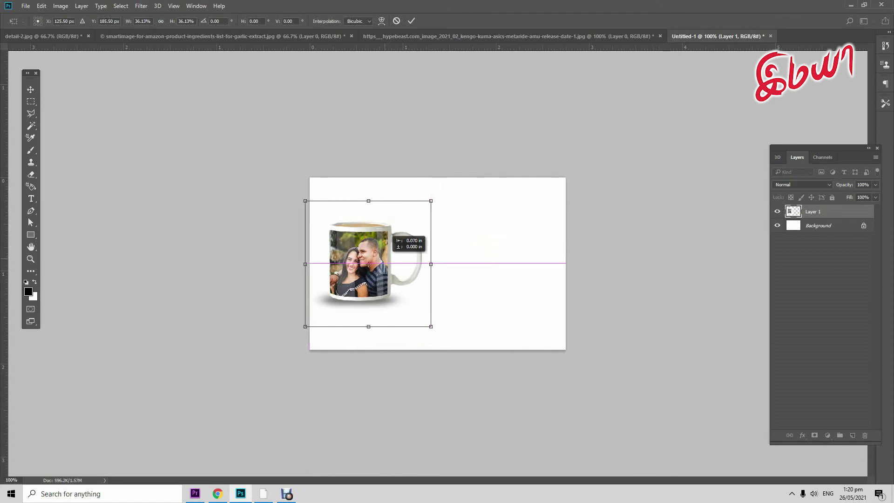
pyautogui.press('Return')
# - Flatten the shoe image, turn off auto layer picking, and paste the shoe into Untitled-1
pyautogui.click(507, 36)
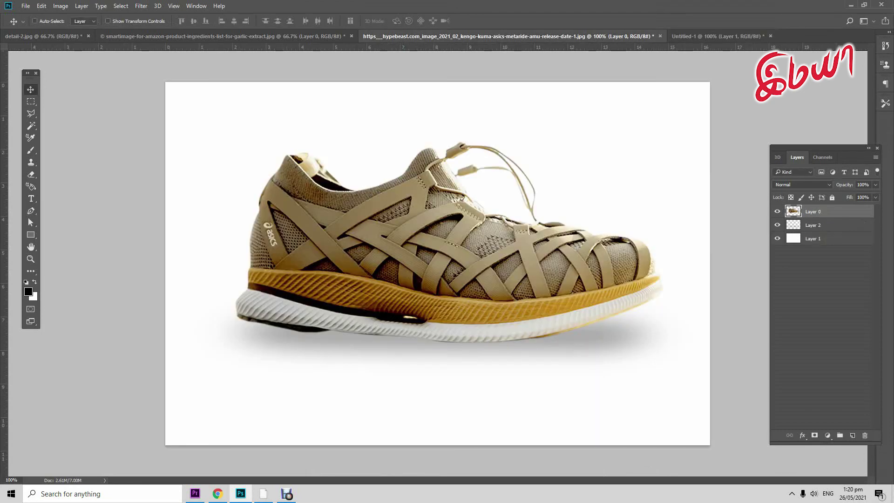
pyautogui.rightClick(819, 211)
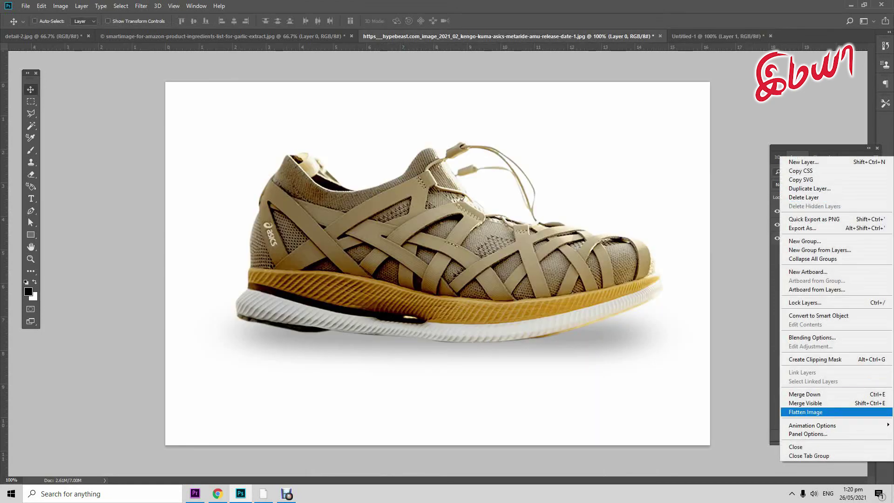
pyautogui.click(805, 411)
pyautogui.click(34, 21)
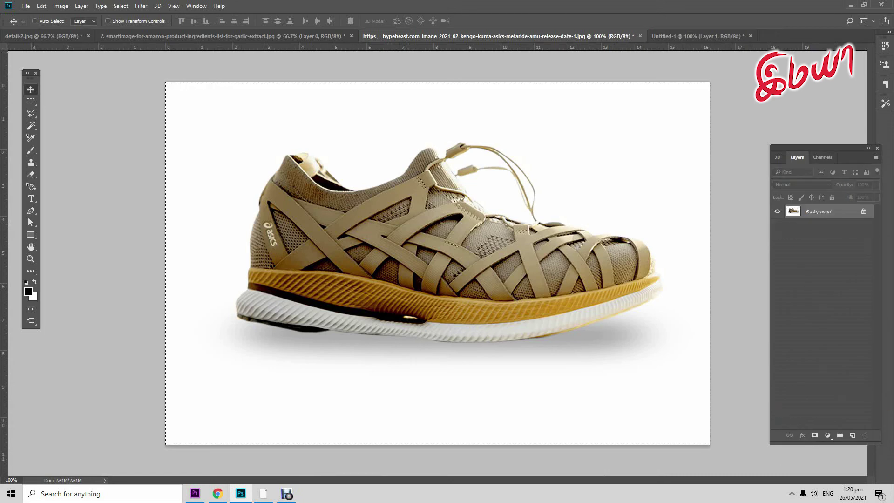
pyautogui.hotkey('ctrl', 'c')
pyautogui.hotkey('ctrl', 'Tab')
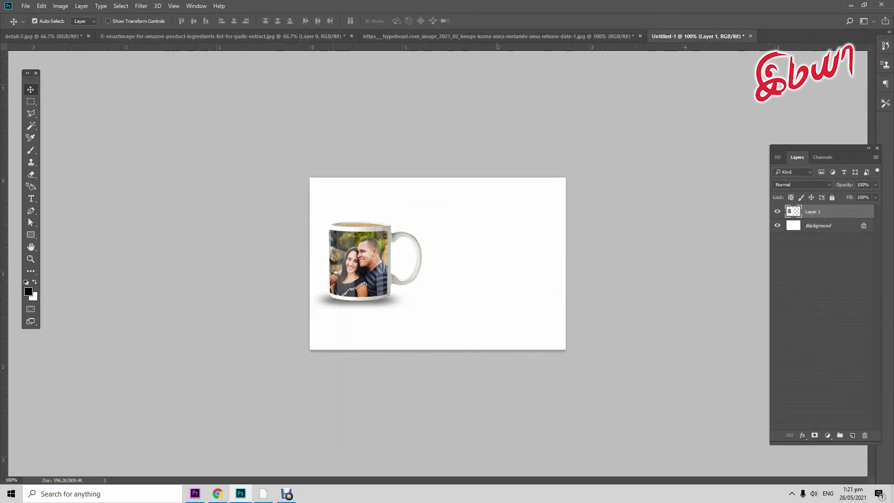
pyautogui.hotkey('ctrl', 'v')
# - Scale the shoe to about 25% beside the mug and nudge it level
pyautogui.hotkey('ctrl', 't')
pyautogui.moveTo(310, 178); pyautogui.dragTo(649, 394)
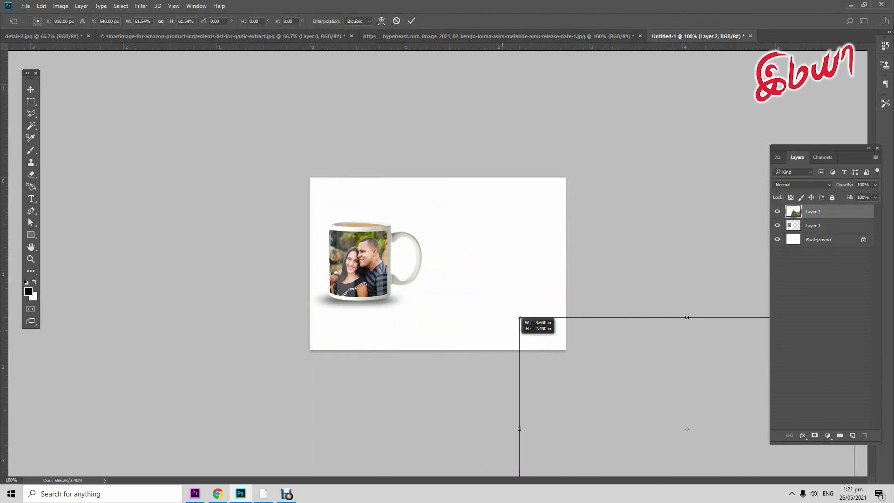
pyautogui.moveTo(768, 466); pyautogui.dragTo(498, 282)
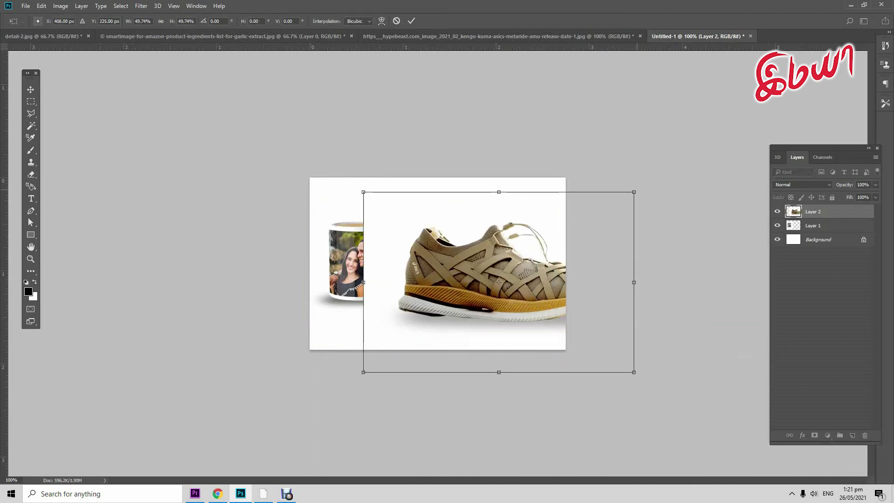
pyautogui.moveTo(633, 192); pyautogui.dragTo(499, 282)
pyautogui.moveTo(432, 327); pyautogui.dragTo(489, 263)
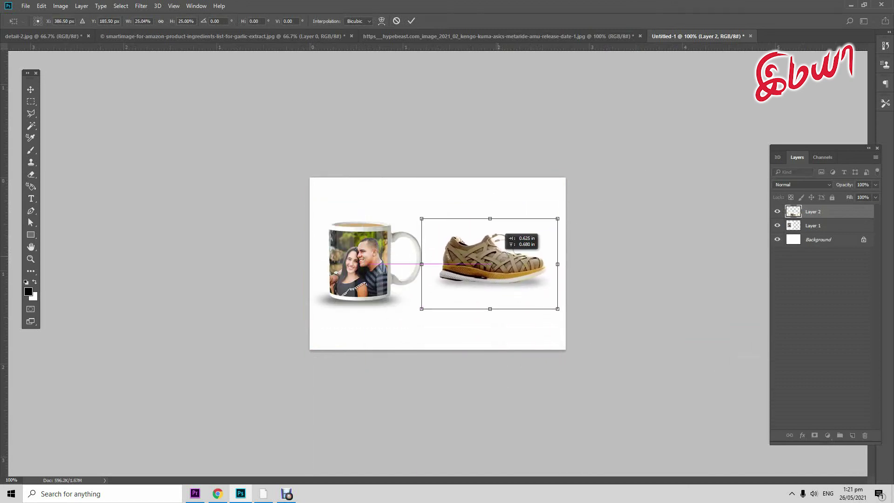
pyautogui.press('Return')
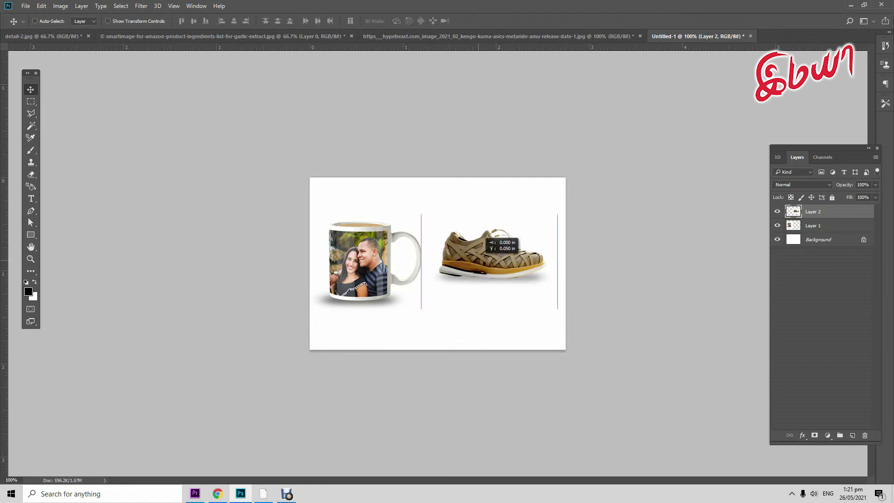
pyautogui.moveTo(359, 231); pyautogui.dragTo(359, 228)
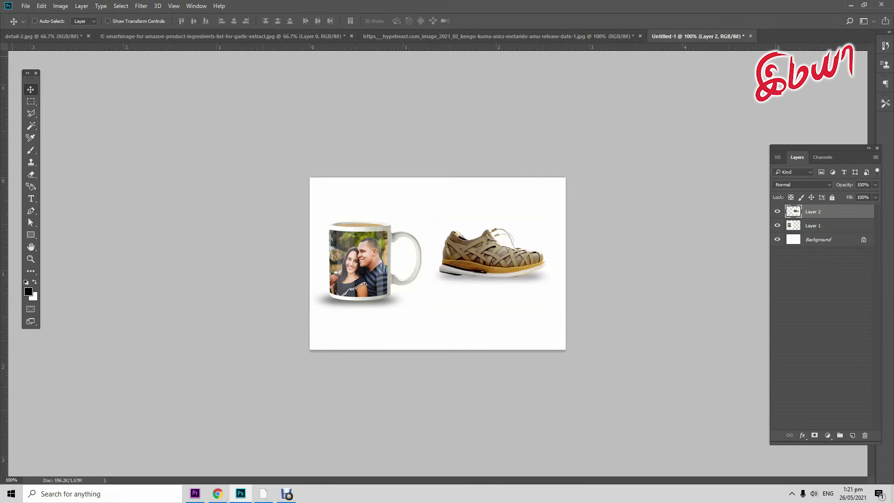
# - Widen the canvas to 5 inches using Image > Canvas Size
pyautogui.click(60, 6)
pyautogui.click(70, 82)
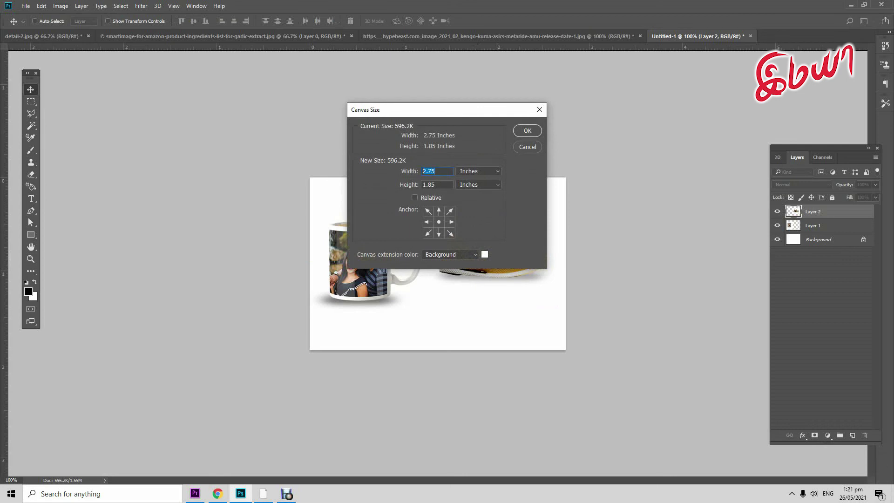
pyautogui.write('5')
pyautogui.press('Return')
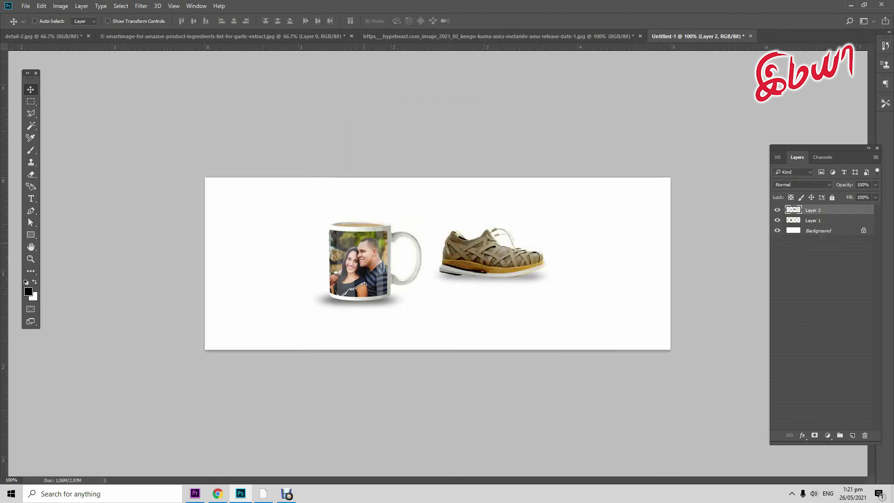
# - Move the mug and shoe left and up on the wider banner
pyautogui.moveTo(491, 251); pyautogui.dragTo(517, 257)
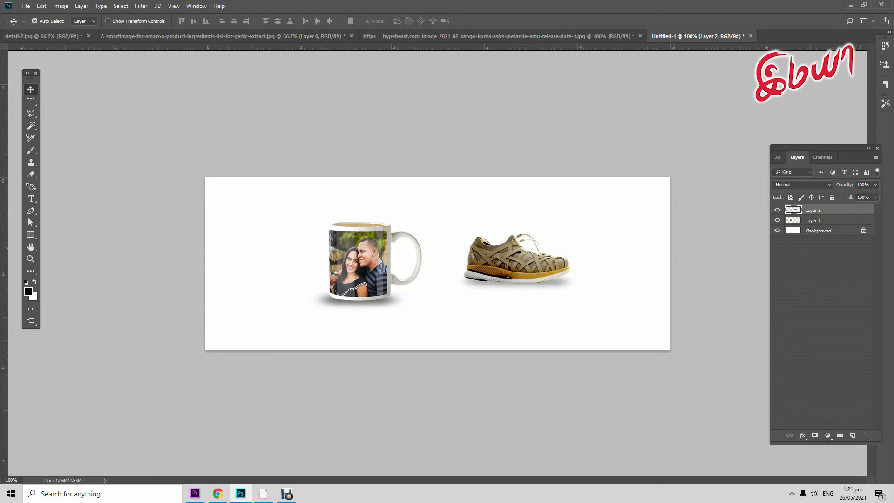
pyautogui.moveTo(372, 261); pyautogui.dragTo(293, 243)
pyautogui.moveTo(528, 242); pyautogui.dragTo(445, 225)
# - Flatten the garlic-extract image, select all, and drag it into the banner
pyautogui.click(223, 35)
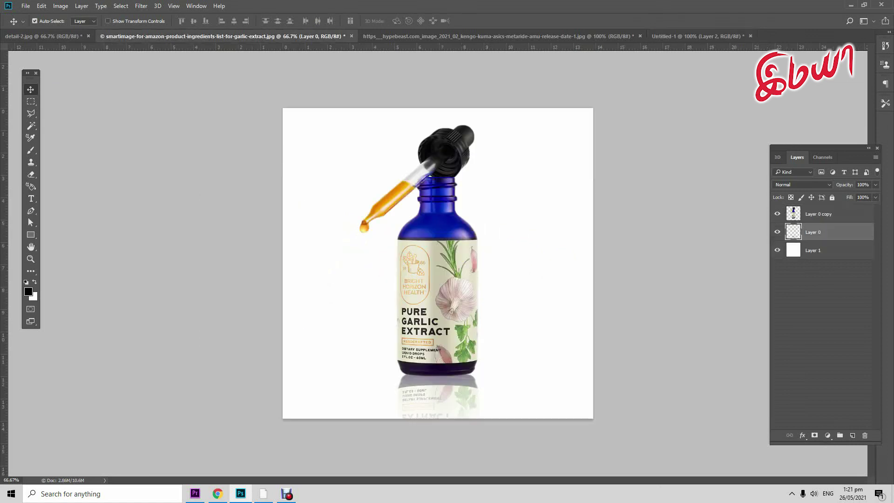
pyautogui.rightClick(815, 232)
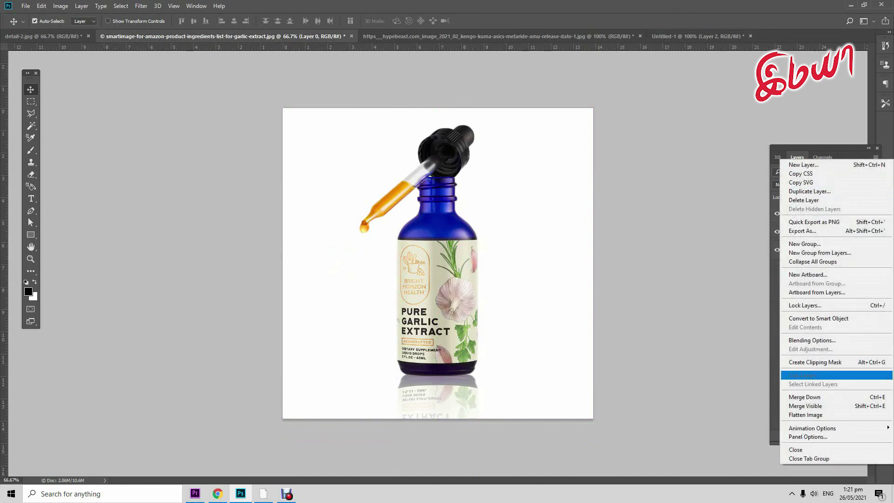
pyautogui.click(810, 413)
pyautogui.hotkey('ctrl', 'a')
pyautogui.moveTo(437, 209); pyautogui.dragTo(436, 321)
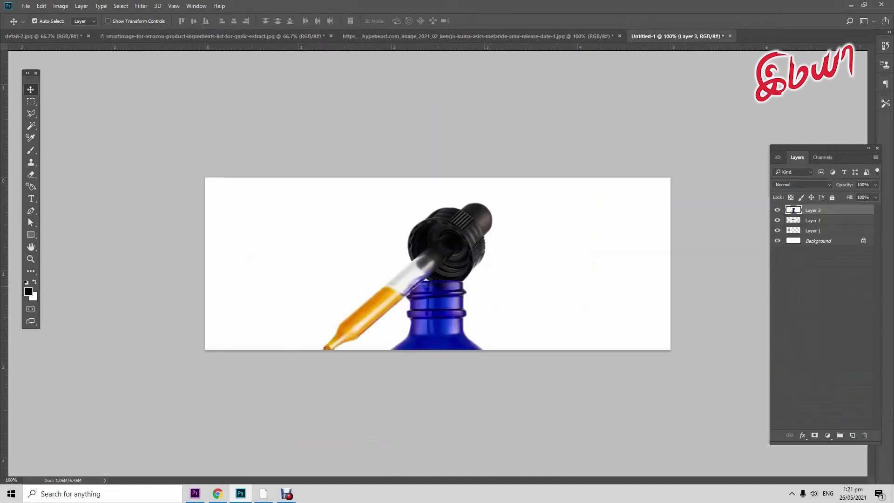
# - Scale the bottle to about 27.6% and place it right of the shoe
pyautogui.hotkey('ctrl', 't')
pyautogui.moveTo(205, 178); pyautogui.dragTo(437, 411)
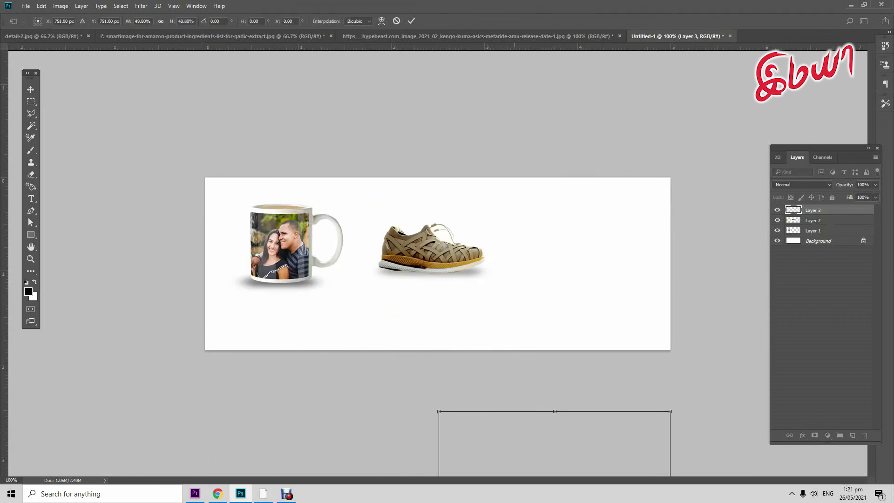
pyautogui.moveTo(552, 442); pyautogui.dragTo(533, 179)
pyautogui.moveTo(649, 147); pyautogui.dragTo(509, 286)
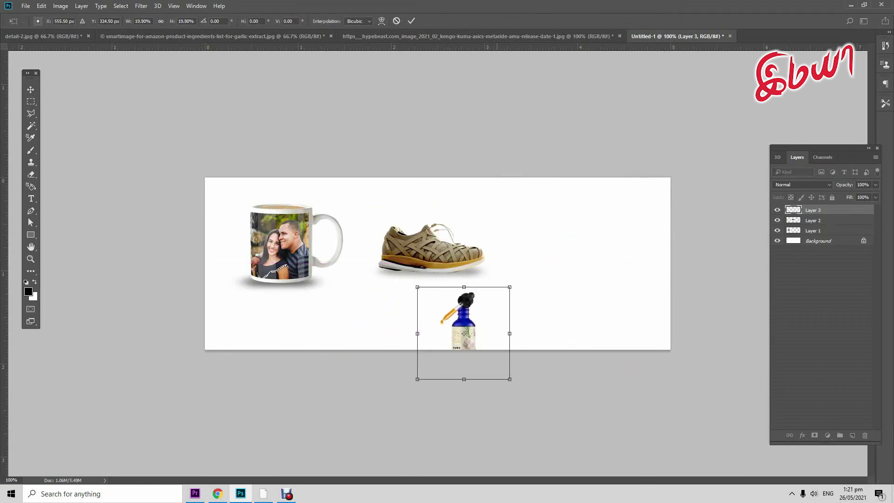
pyautogui.moveTo(464, 333); pyautogui.dragTo(573, 255)
pyautogui.moveTo(567, 255); pyautogui.dragTo(559, 246)
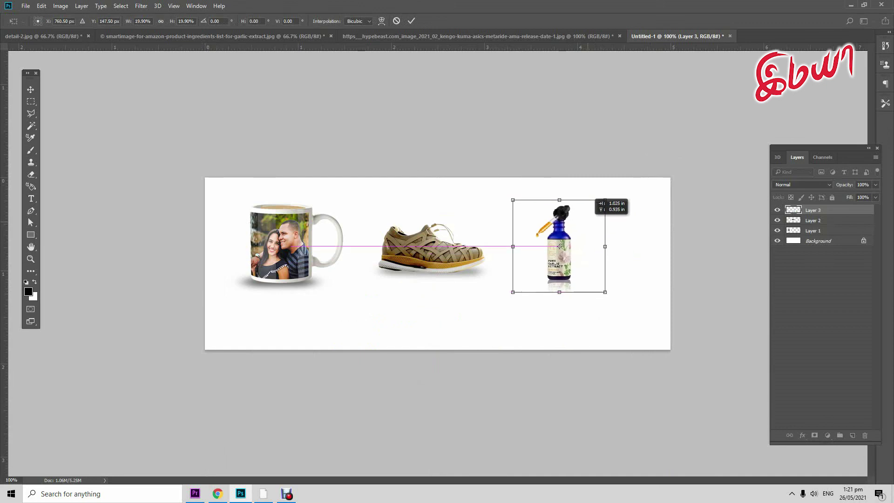
pyautogui.moveTo(604, 292); pyautogui.dragTo(640, 327)
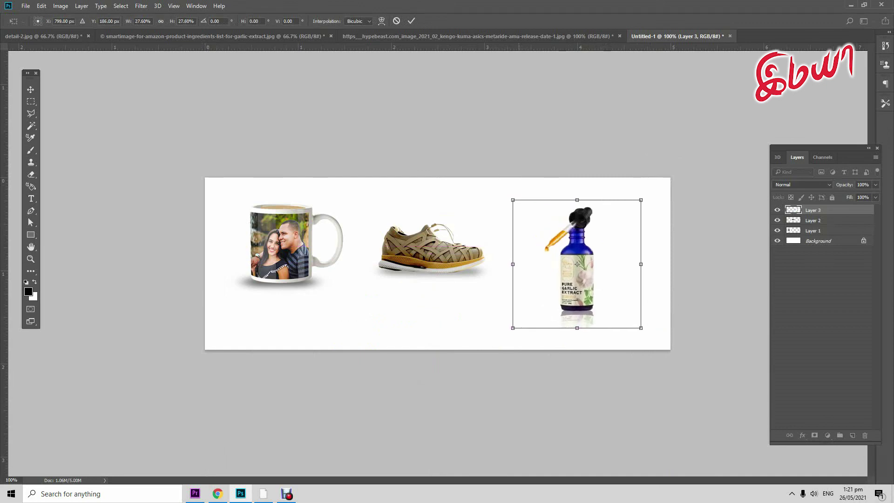
pyautogui.moveTo(577, 264); pyautogui.dragTo(571, 257)
pyautogui.press('Return')
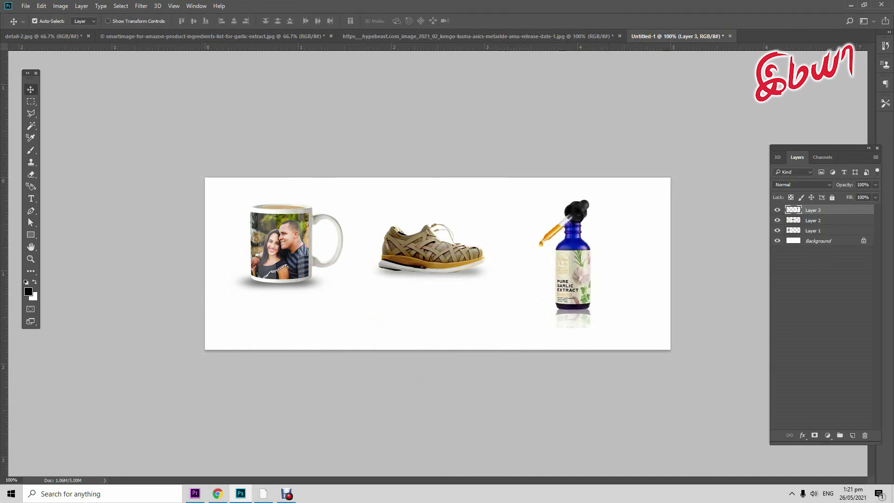
# - Enlarge the shoe to about 122% and move it left and up
pyautogui.hotkey('ctrl', '+')
pyautogui.hotkey('alt', '[')
pyautogui.hotkey('ctrl', 't')
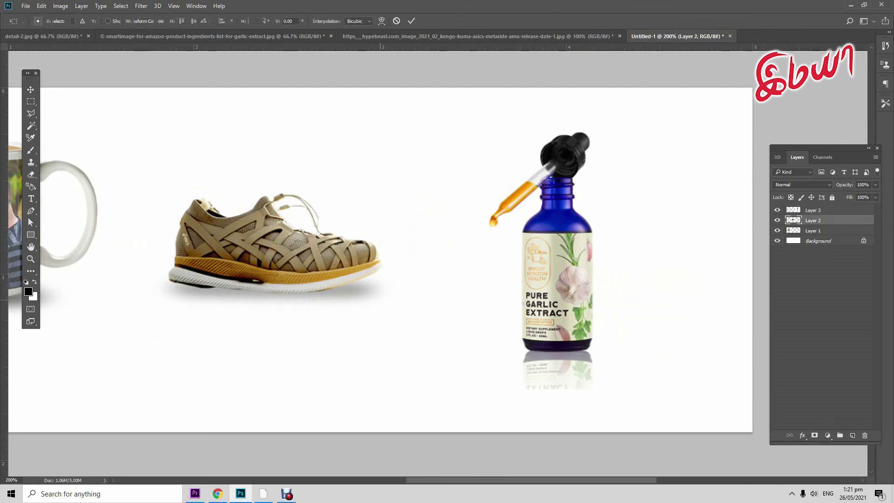
pyautogui.moveTo(406, 344); pyautogui.dragTo(467, 384)
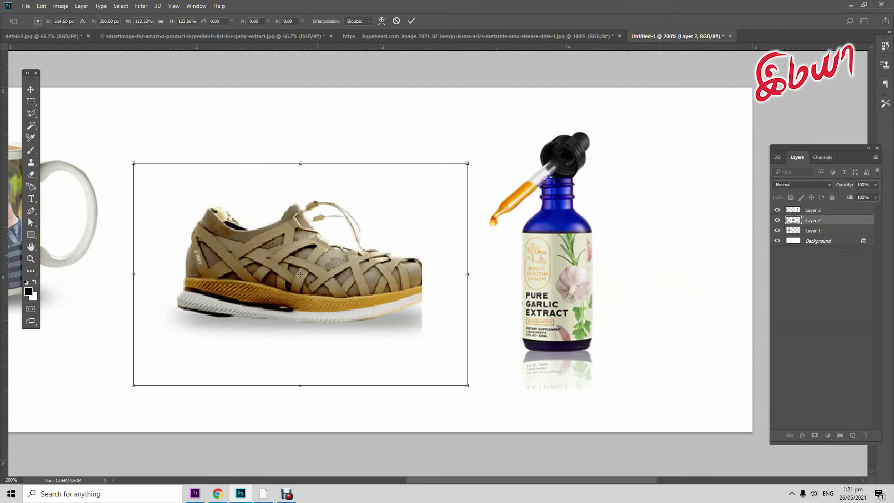
pyautogui.press('Return')
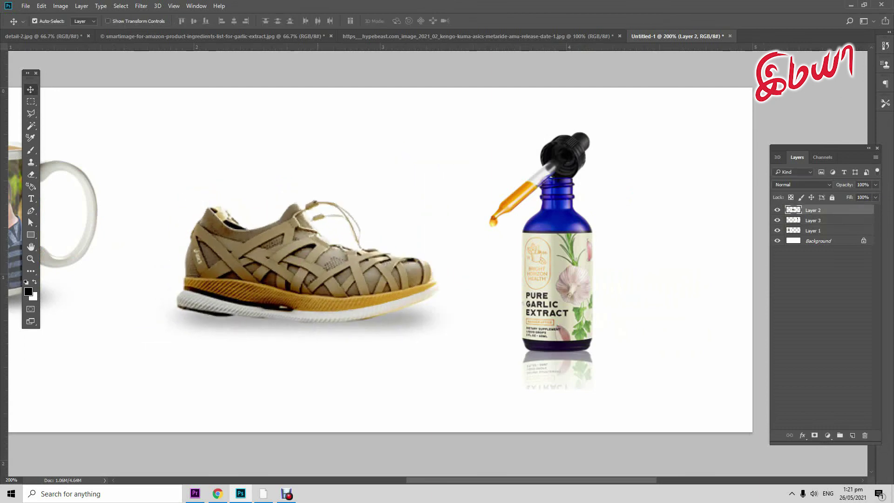
pyautogui.moveTo(295, 244); pyautogui.dragTo(265, 218)
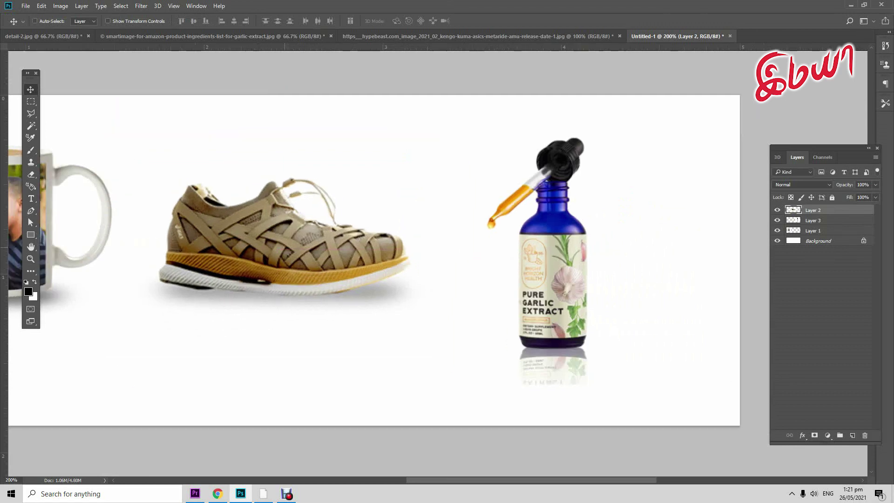
# - Shift the bottle, shoe and mug to rebalance the row
pyautogui.hotkey('ctrl', '-')
pyautogui.hotkey('ctrl', '-')
pyautogui.hotkey('ctrl', '-')
pyautogui.hotkey('ctrl', '+')
pyautogui.hotkey('ctrl', '+')
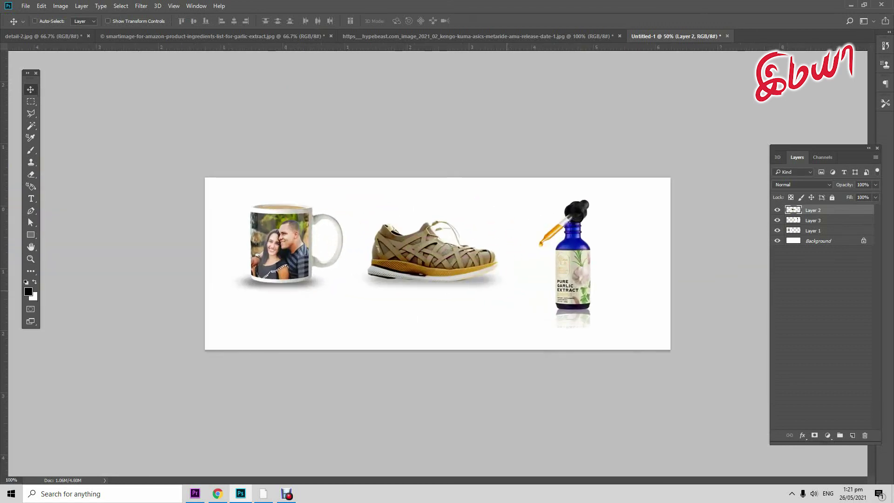
pyautogui.moveTo(577, 233); pyautogui.dragTo(595, 224)
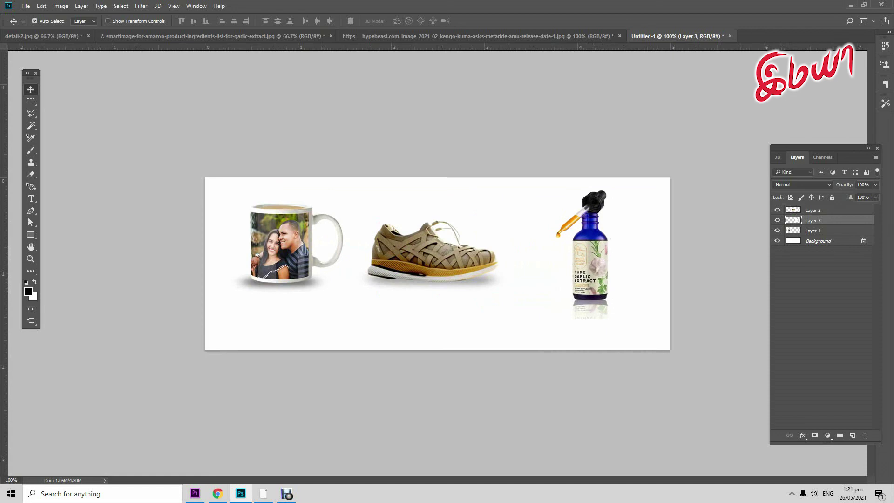
pyautogui.moveTo(432, 230); pyautogui.dragTo(446, 235)
pyautogui.moveTo(287, 208); pyautogui.dragTo(280, 226)
# - Enlarge the mug to about 113% and shift it slightly left
pyautogui.hotkey('ctrl', 't')
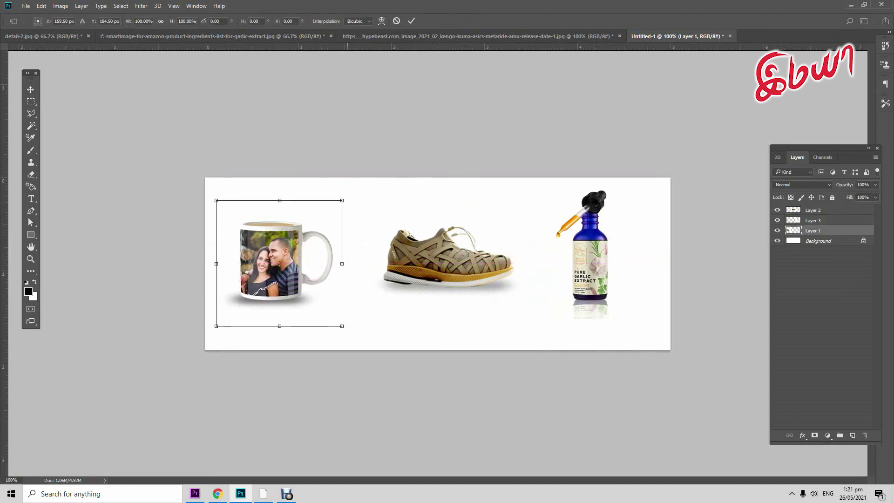
pyautogui.press('Return')
pyautogui.hotkey('ctrl', 't')
pyautogui.moveTo(342, 200); pyautogui.dragTo(359, 183)
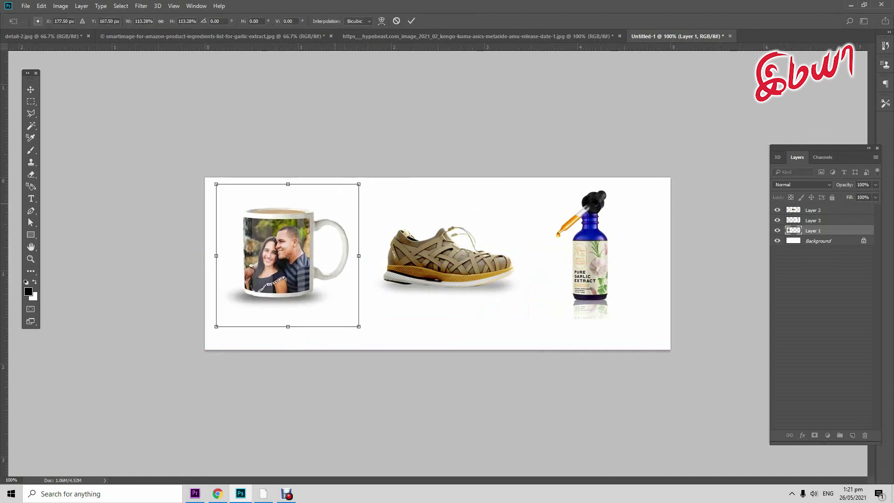
pyautogui.press('Return')
pyautogui.moveTo(302, 222); pyautogui.dragTo(295, 222)
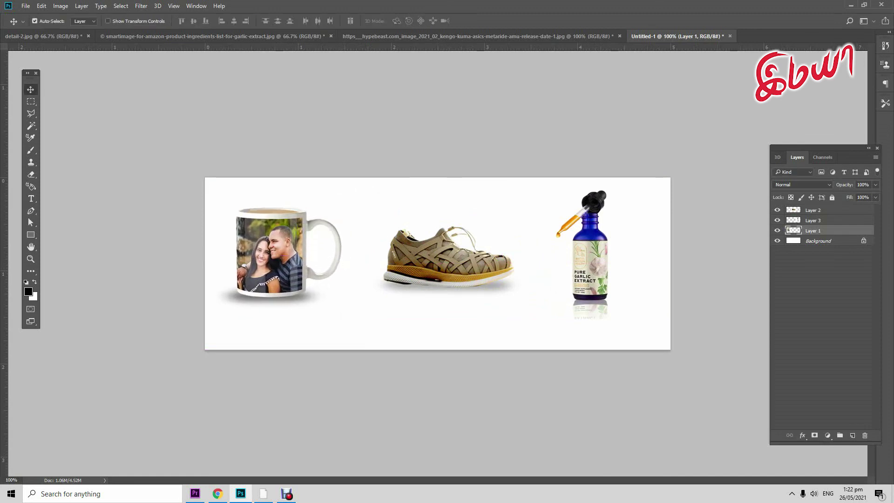
# - Fine-tune the shoe and bottle positions so the spacing is even
pyautogui.moveTo(473, 239); pyautogui.dragTo(458, 240)
pyautogui.moveTo(577, 223); pyautogui.dragTo(584, 224)
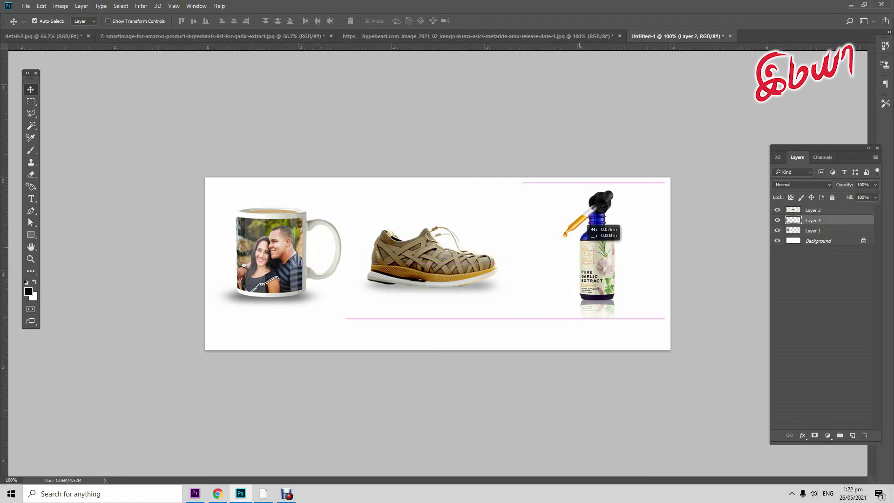
pyautogui.moveTo(430, 239); pyautogui.dragTo(447, 238)
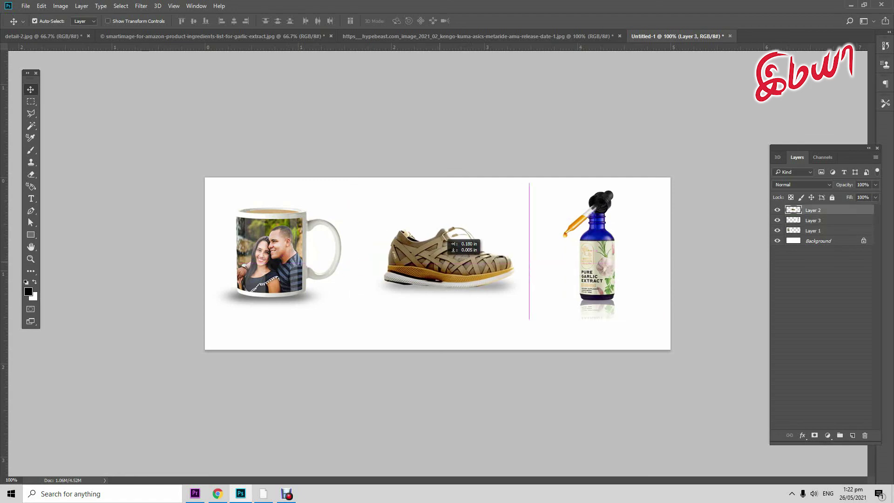